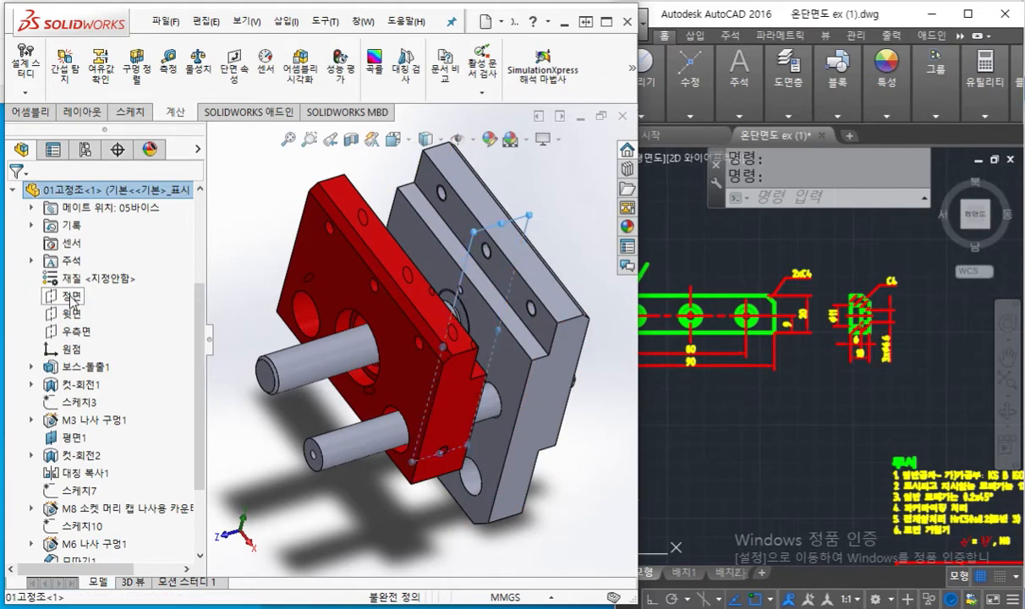
middle_click_drag(397, 254, 492, 295)
mouse_move(525, 258)
left_mouse_down()
mouse_move(448, 292)
mouse_move(321, 372)
left_mouse_up()
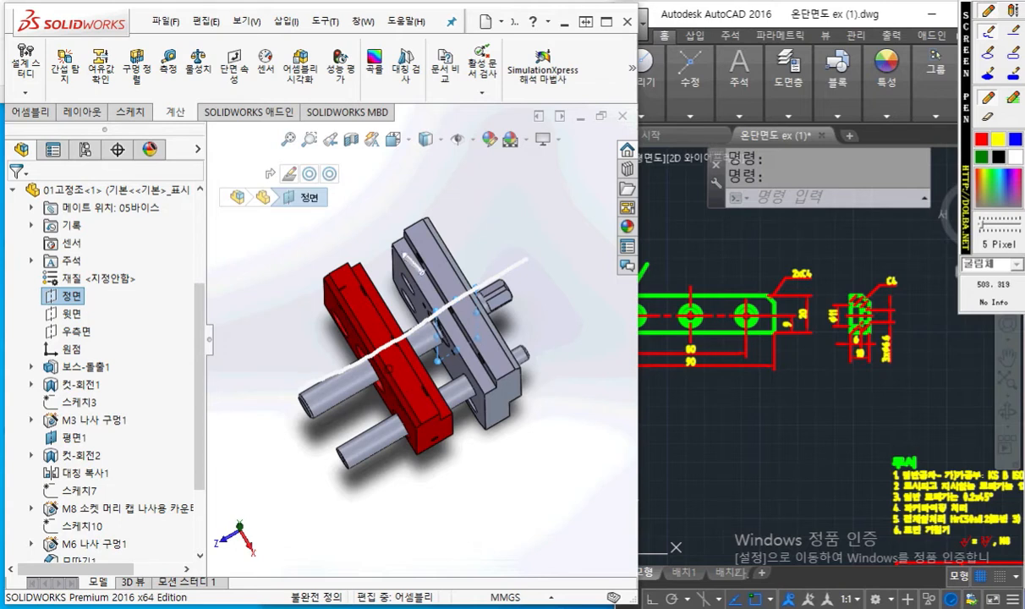
left_click(979, 137)
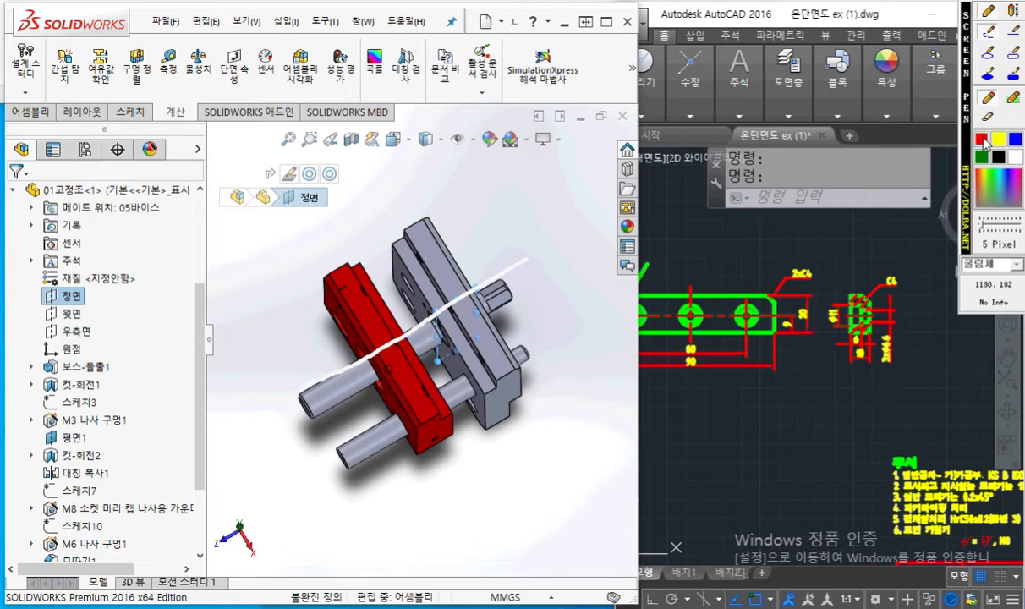
mouse_move(402, 234)
left_mouse_down()
mouse_move(416, 227)
mouse_move(421, 342)
mouse_move(476, 387)
mouse_move(399, 225)
mouse_move(394, 235)
left_mouse_up()
mouse_move(466, 315)
left_mouse_down()
mouse_move(462, 295)
mouse_move(408, 311)
mouse_move(413, 340)
mouse_move(468, 319)
left_mouse_up()
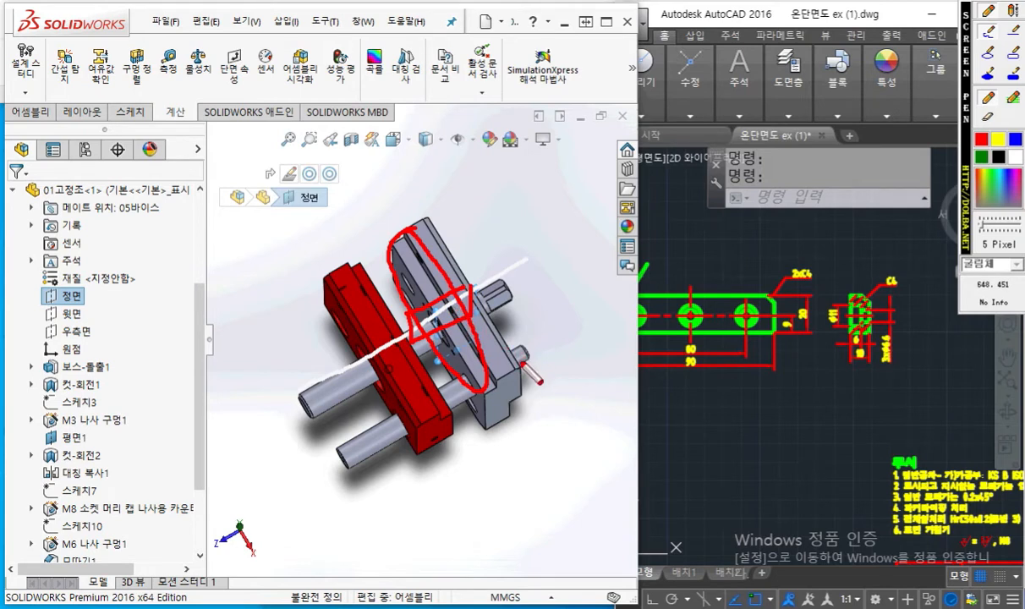
key("Escape")
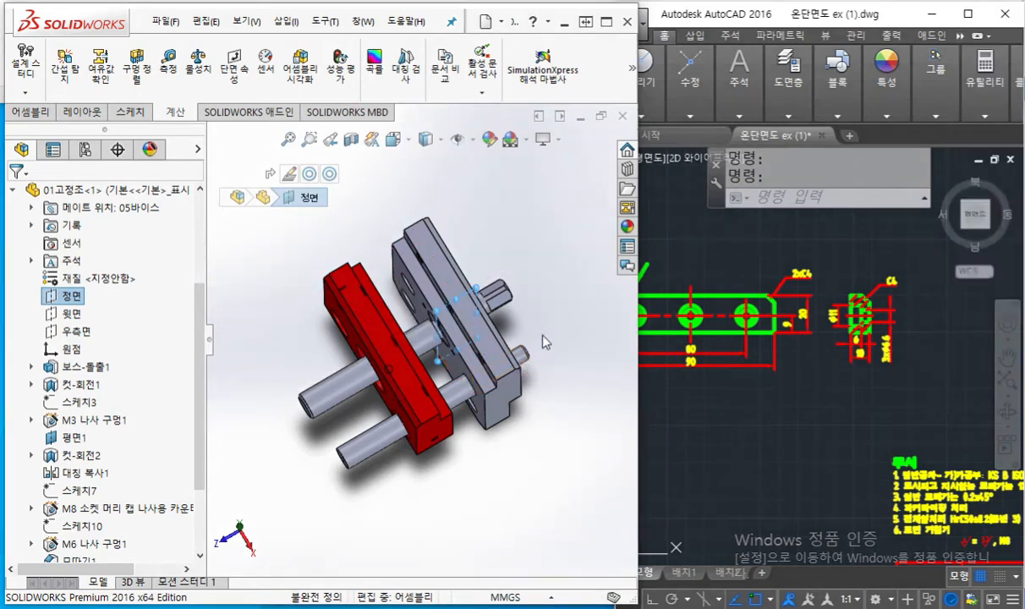
Close the vise assembly document and switch to AutoCAD with the whole part 3 drawing in view.
left_click(621, 117)
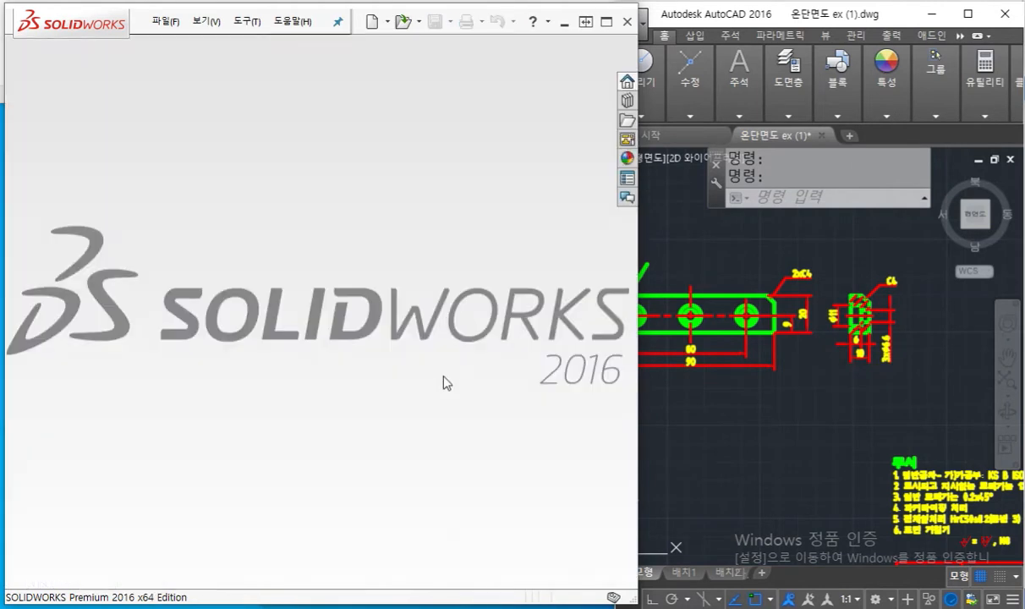
left_click(764, 422)
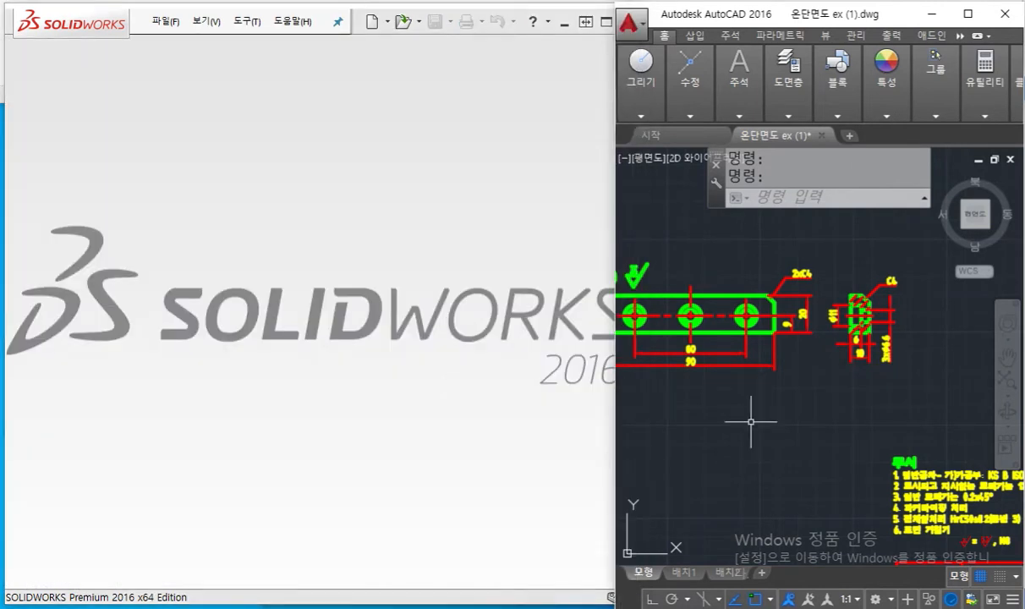
middle_click_drag(696, 419, 735, 422)
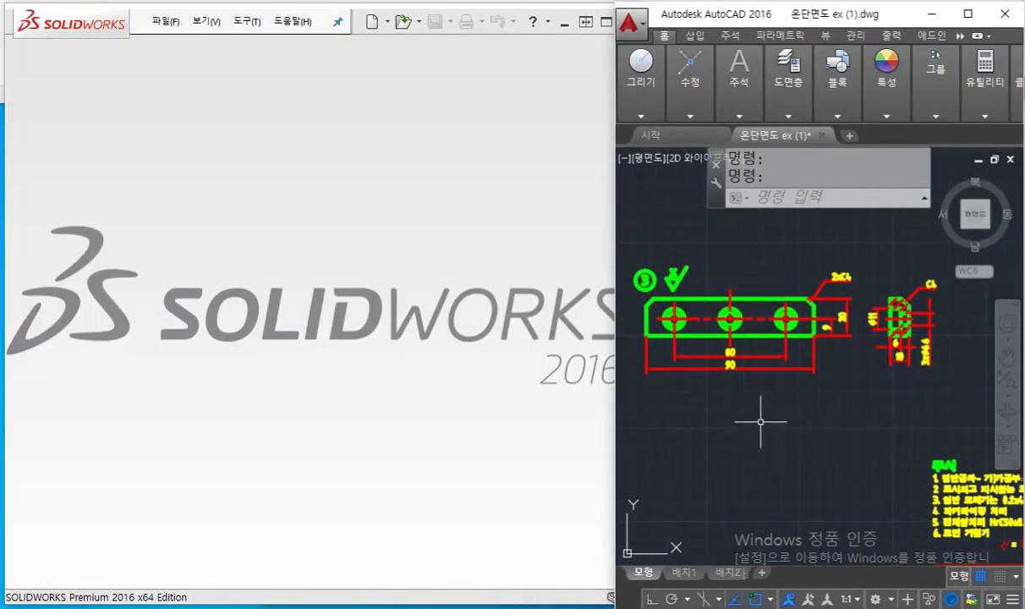
key("F12")
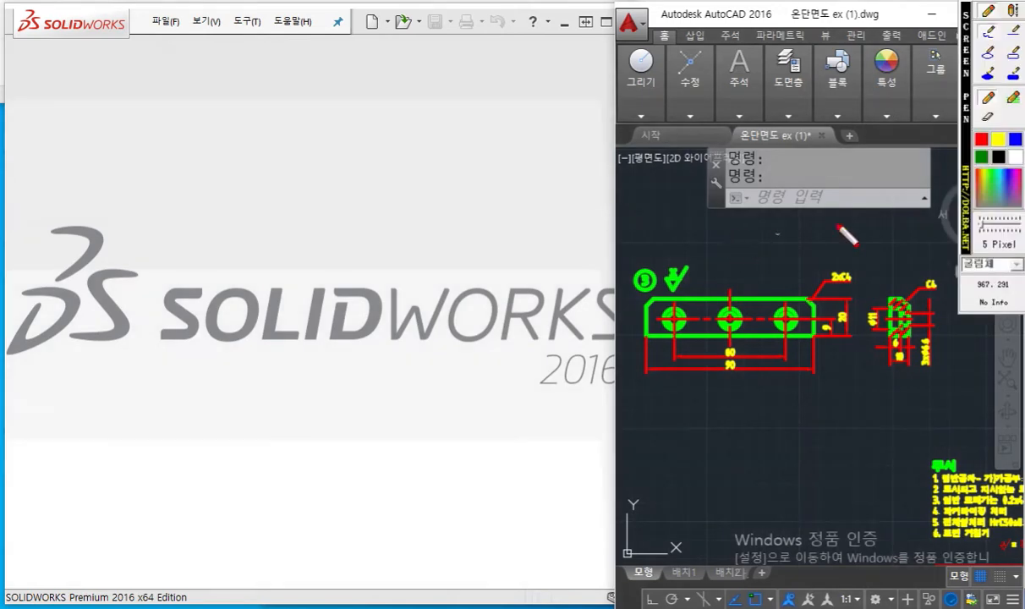
left_click(1019, 160)
mouse_move(726, 251)
left_mouse_down()
mouse_move(733, 286)
mouse_move(773, 244)
left_mouse_up()
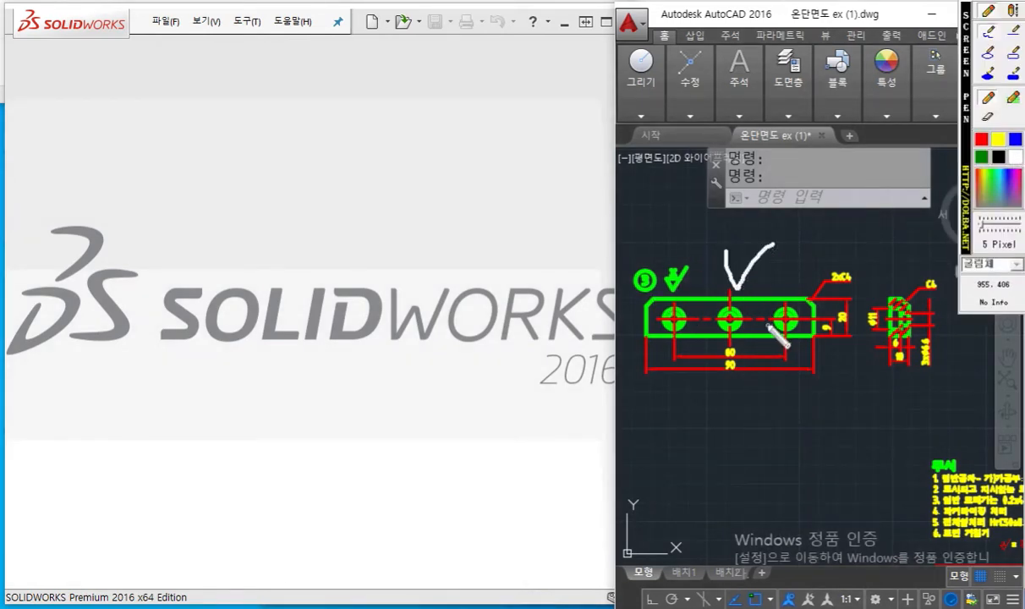
mouse_move(891, 257)
left_mouse_down()
mouse_move(903, 284)
mouse_move(930, 251)
left_mouse_up()
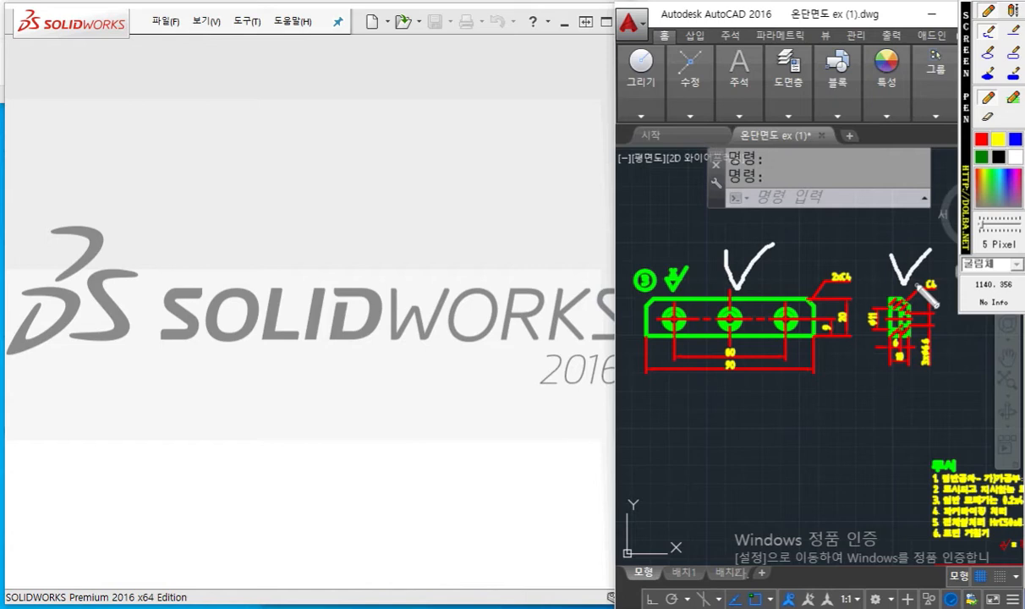
mouse_move(842, 340)
left_mouse_down()
mouse_move(825, 360)
mouse_move(630, 330)
mouse_move(824, 283)
mouse_move(823, 363)
left_mouse_up()
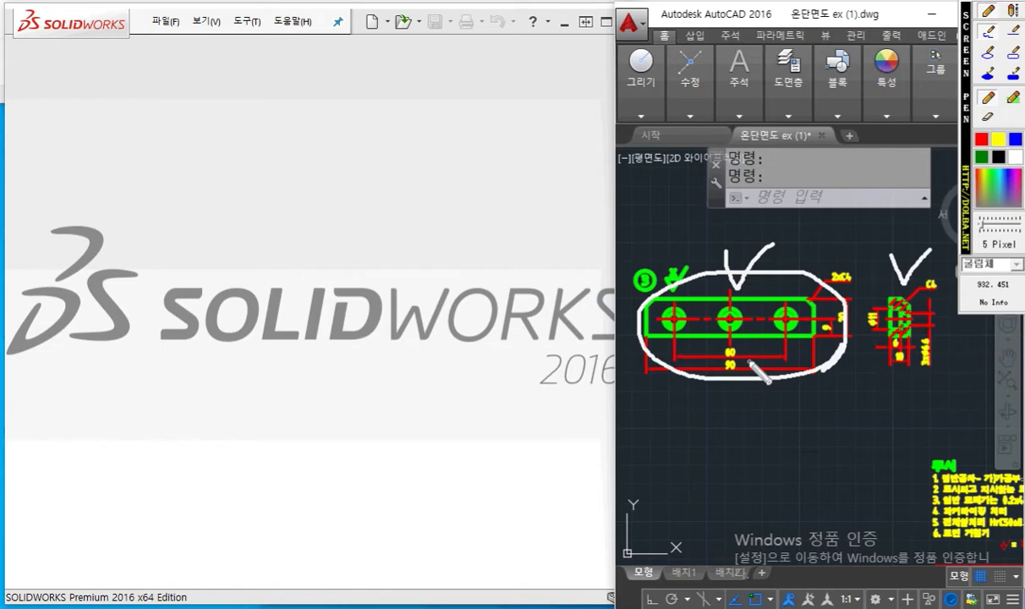
key("Escape")
Create a new part document in SOLIDWORKS and start a sketch on the front plane (정면).
left_click(353, 238)
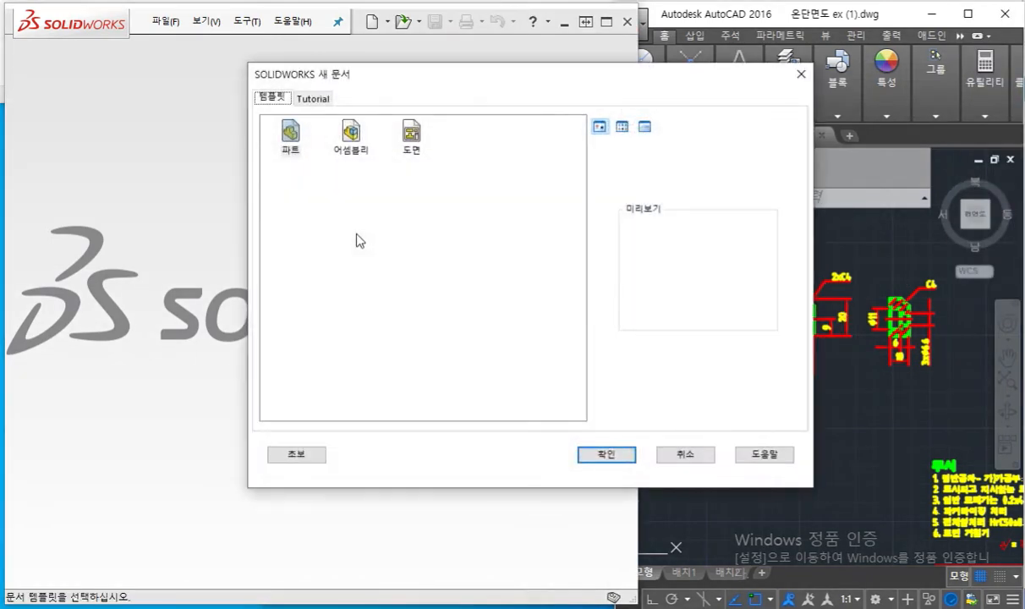
key("Return")
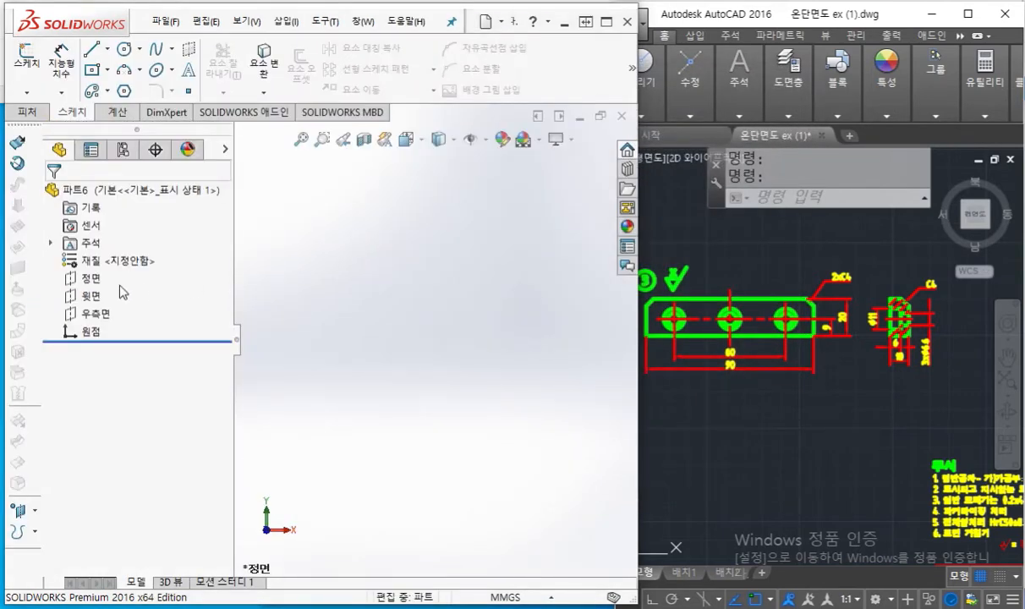
left_click(92, 279)
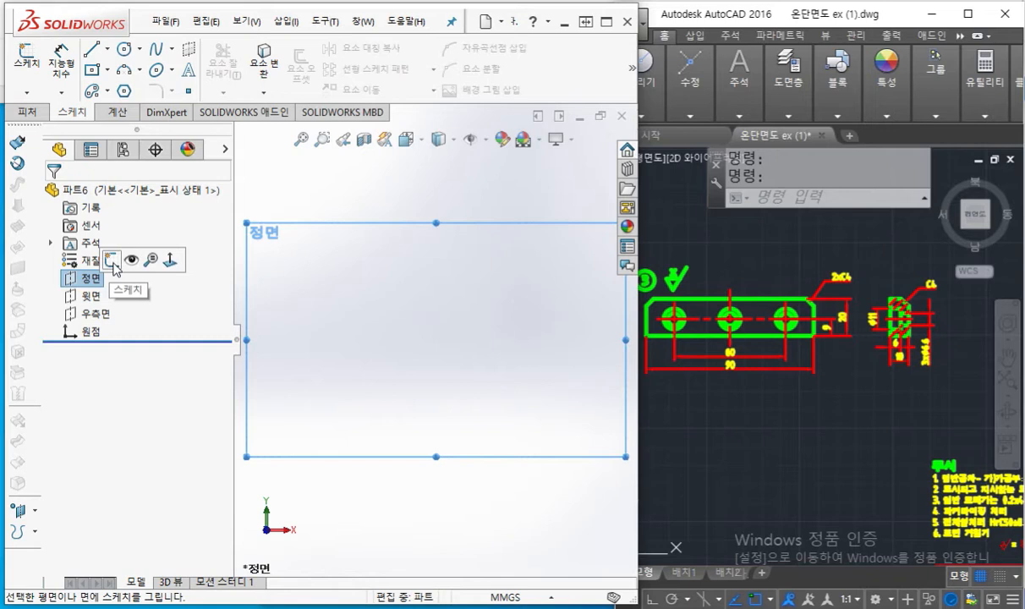
left_click(113, 263)
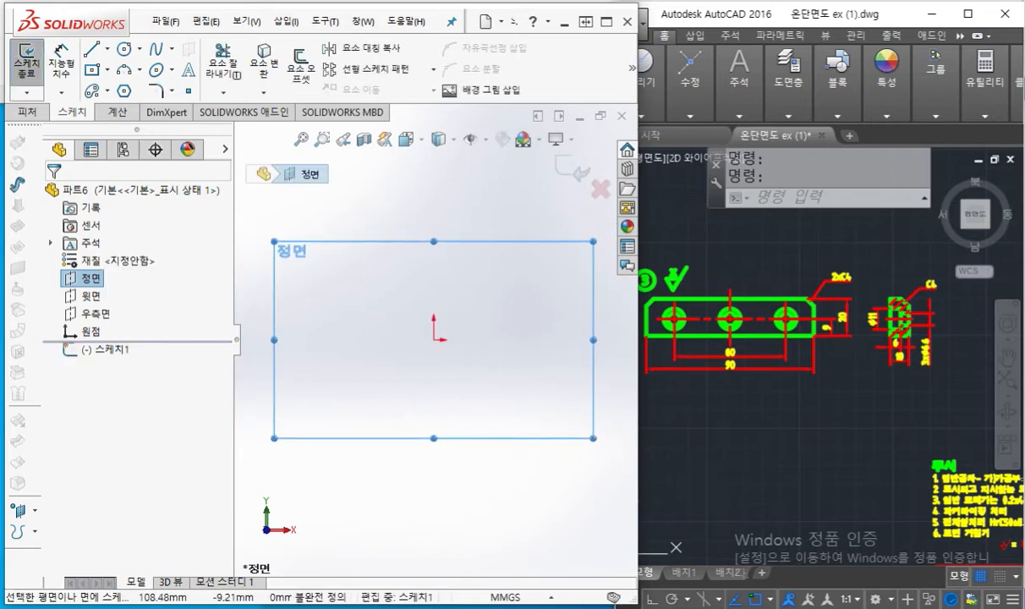
Examine the front view of part 3 in the AutoCAD drawing for its symmetry about the vertical centre axis.
left_click(715, 365)
scroll(759, 372, "up", 5)
scroll(760, 369, "down", 3)
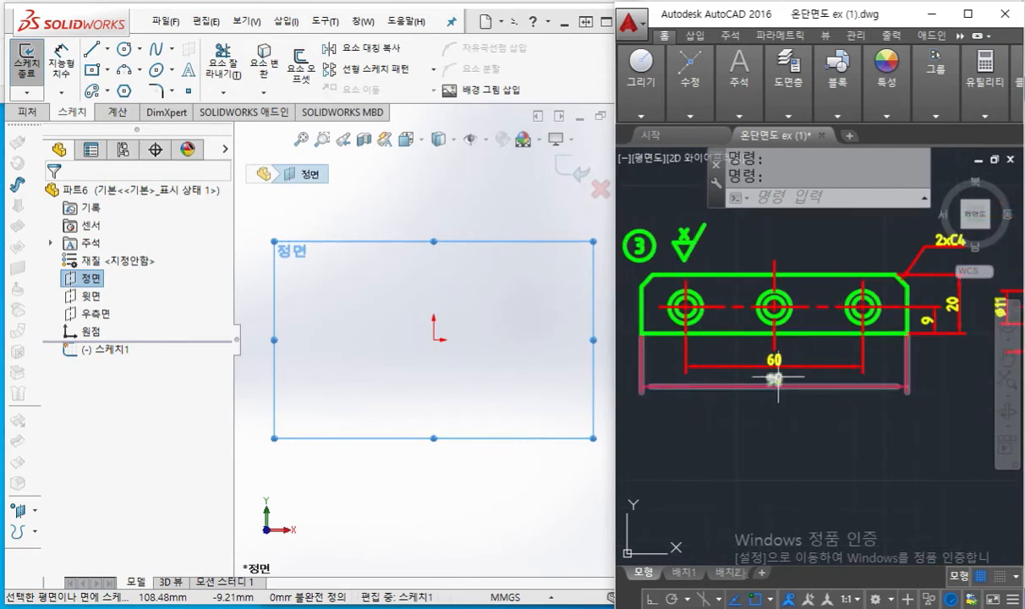
left_click_drag(773, 219, 778, 506)
left_click_drag(966, 147, 961, 475)
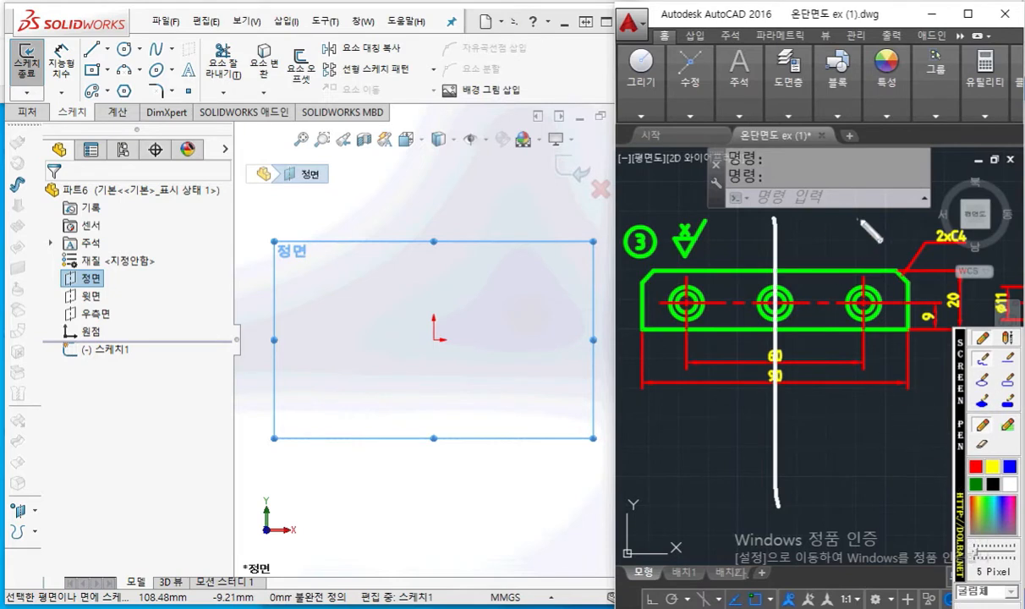
mouse_move(755, 247)
left_mouse_down()
mouse_move(720, 248)
mouse_move(744, 263)
mouse_move(846, 243)
mouse_move(829, 264)
left_mouse_up()
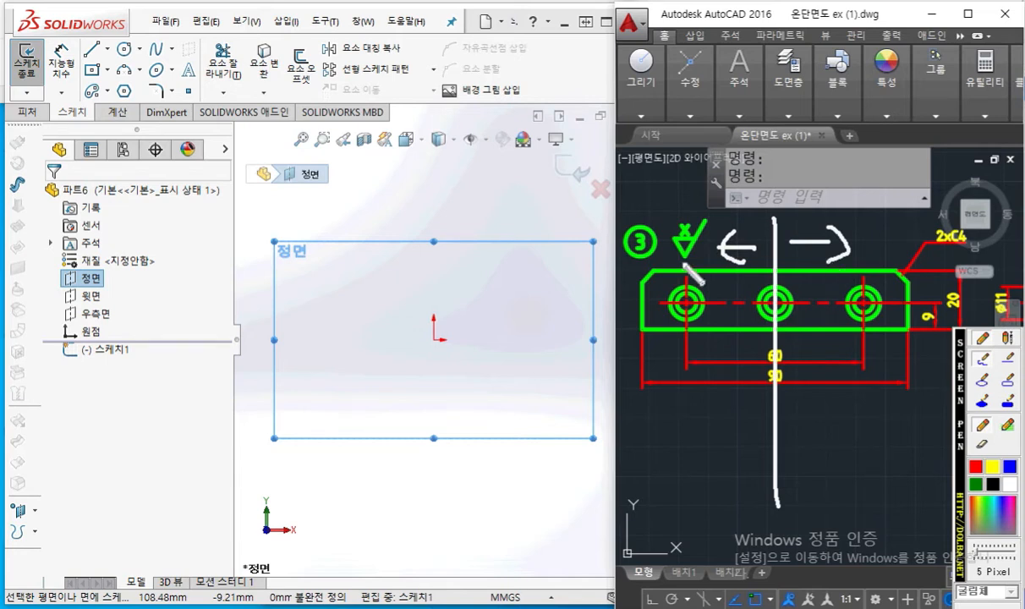
left_click(975, 466)
left_click_drag(429, 348, 441, 355)
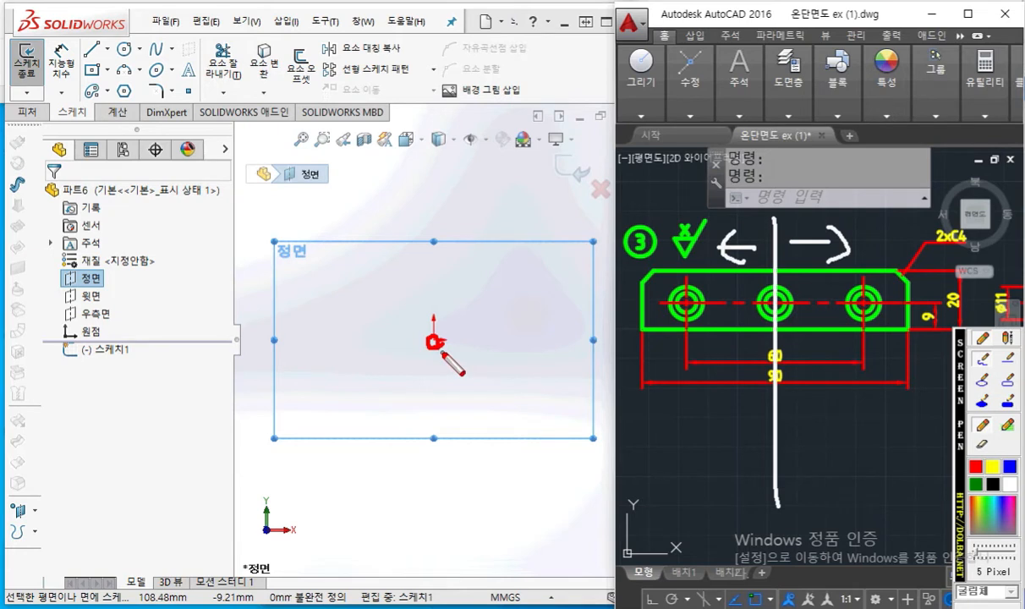
left_click_drag(434, 252, 433, 479)
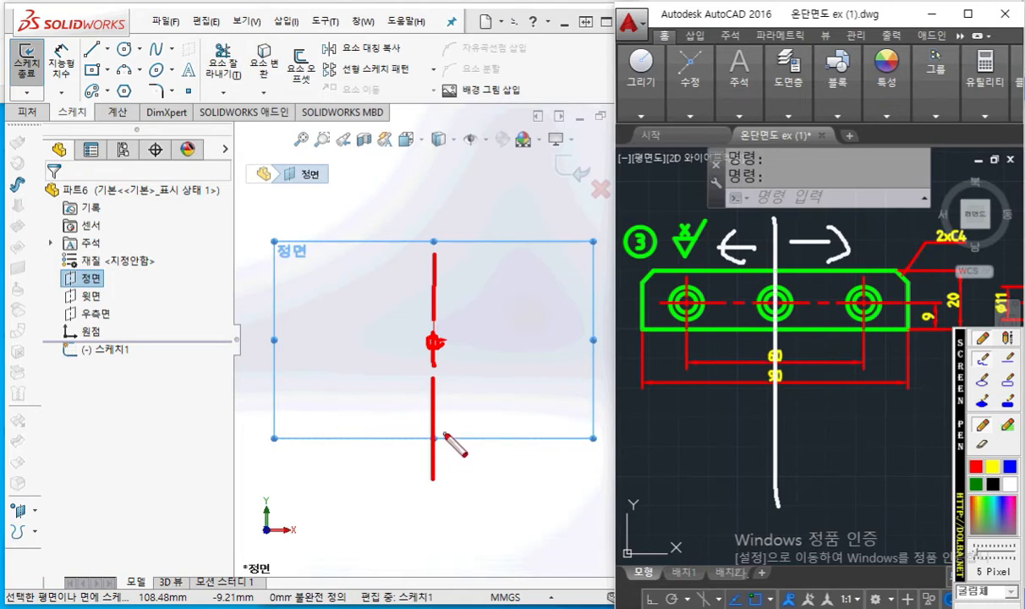
key("Escape")
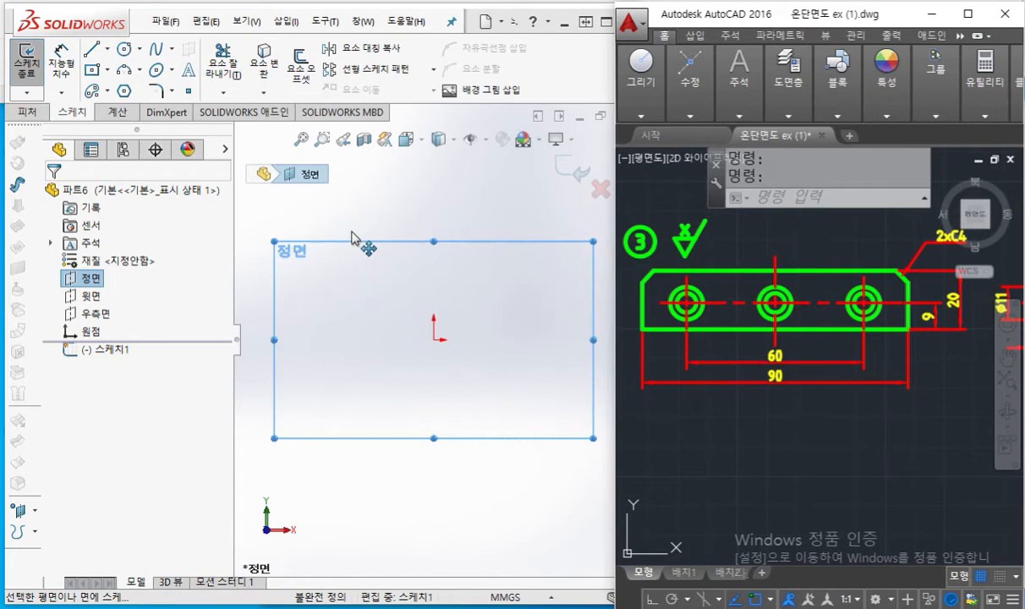
Sketch a vertical centerline about 105 mm long beside the origin in the front-plane sketch.
left_click(391, 224)
left_click(108, 49)
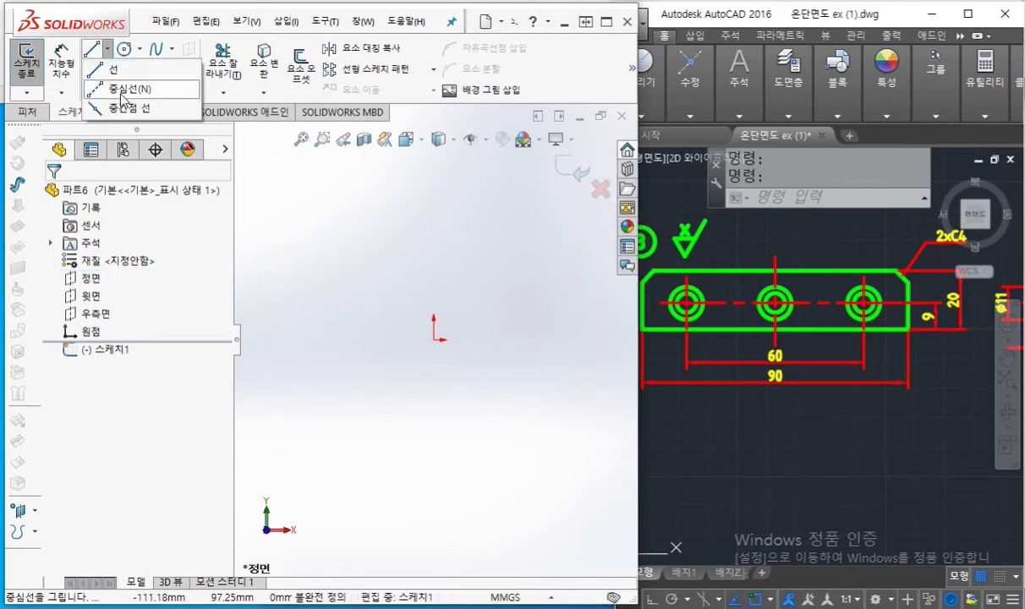
left_click(121, 91)
left_click(400, 230)
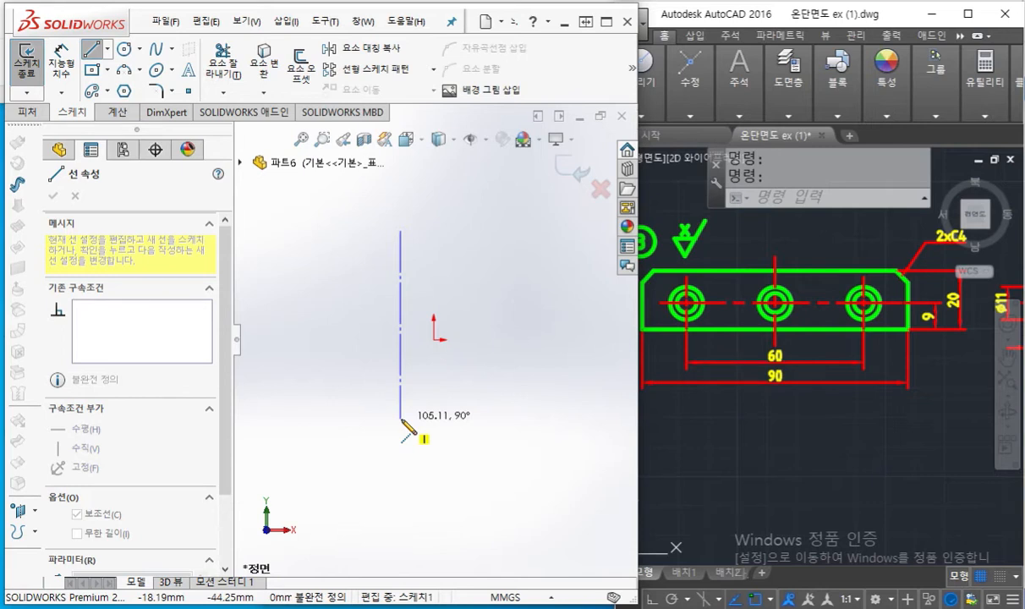
left_click(401, 418)
right_click(510, 347)
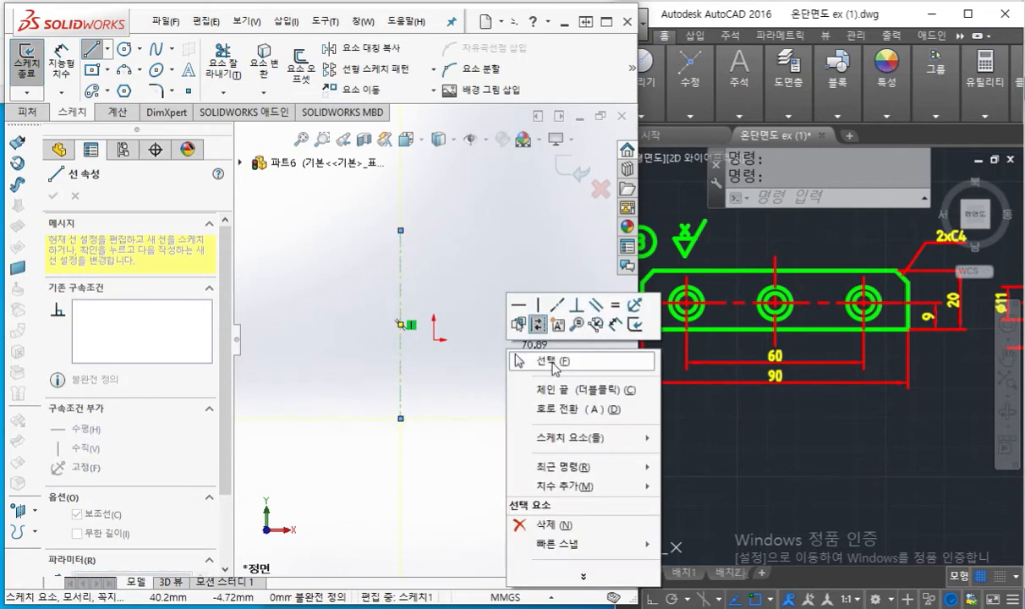
left_click(554, 364)
scroll(425, 362, "down", 2)
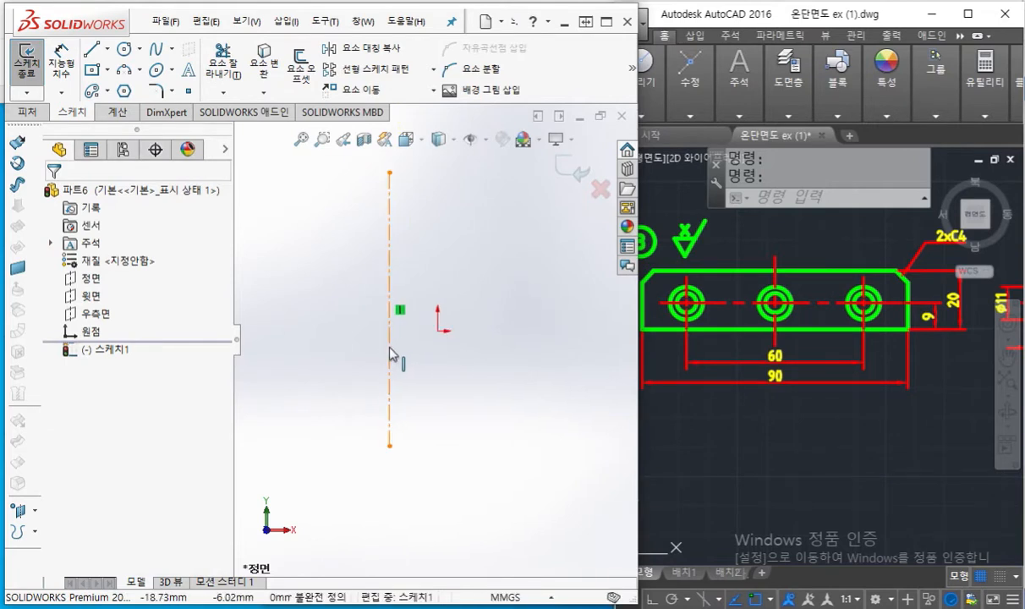
key("F12")
mouse_move(392, 205)
left_mouse_down()
mouse_move(381, 213)
mouse_move(397, 206)
left_mouse_up()
mouse_move(467, 333)
left_mouse_down()
mouse_move(434, 308)
mouse_move(451, 345)
left_mouse_up()
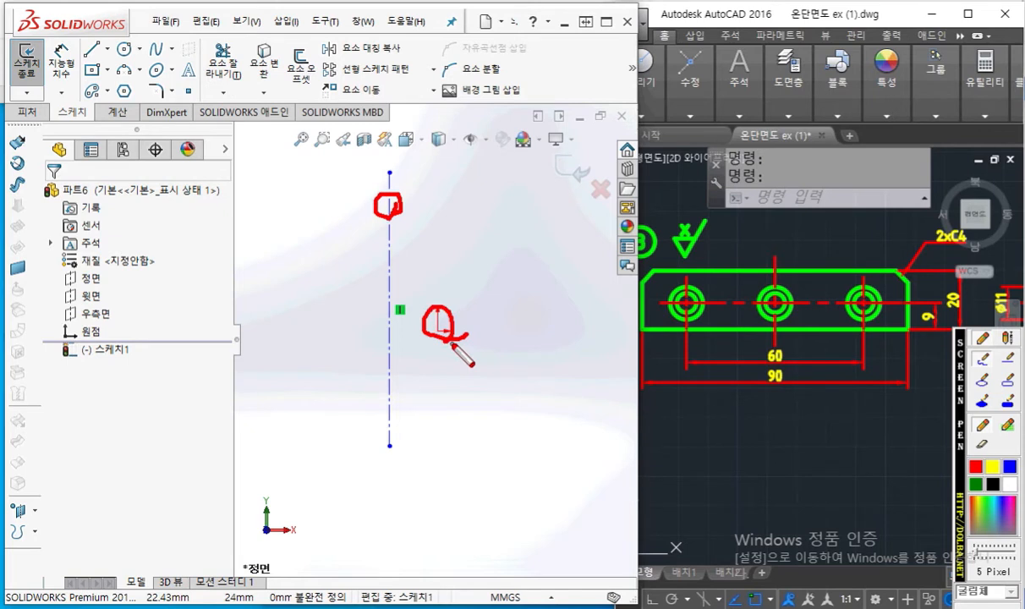
mouse_move(464, 265)
left_mouse_down()
mouse_move(519, 239)
mouse_move(496, 261)
mouse_move(489, 247)
left_mouse_up()
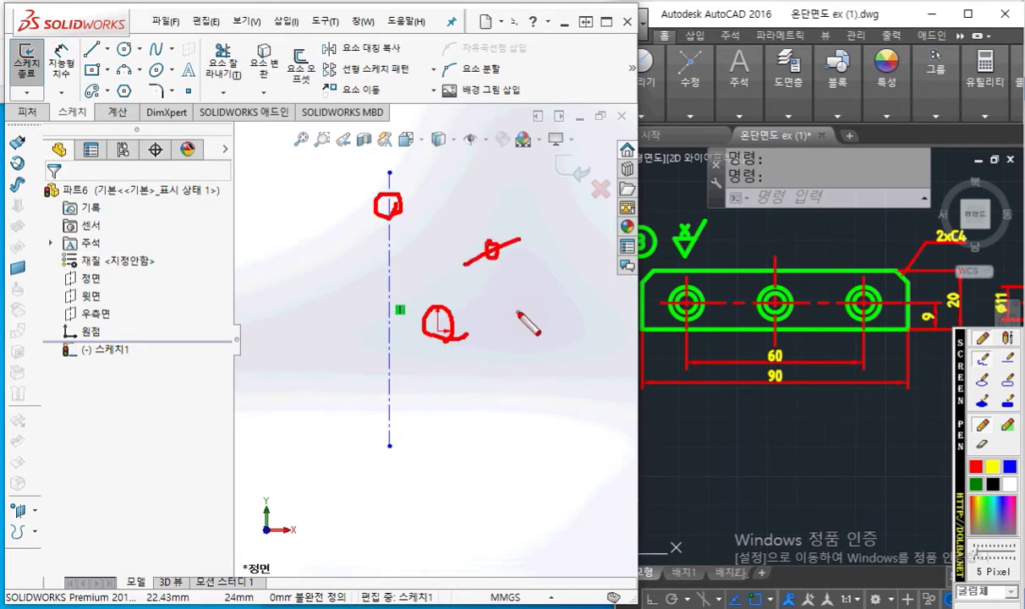
key("Escape")
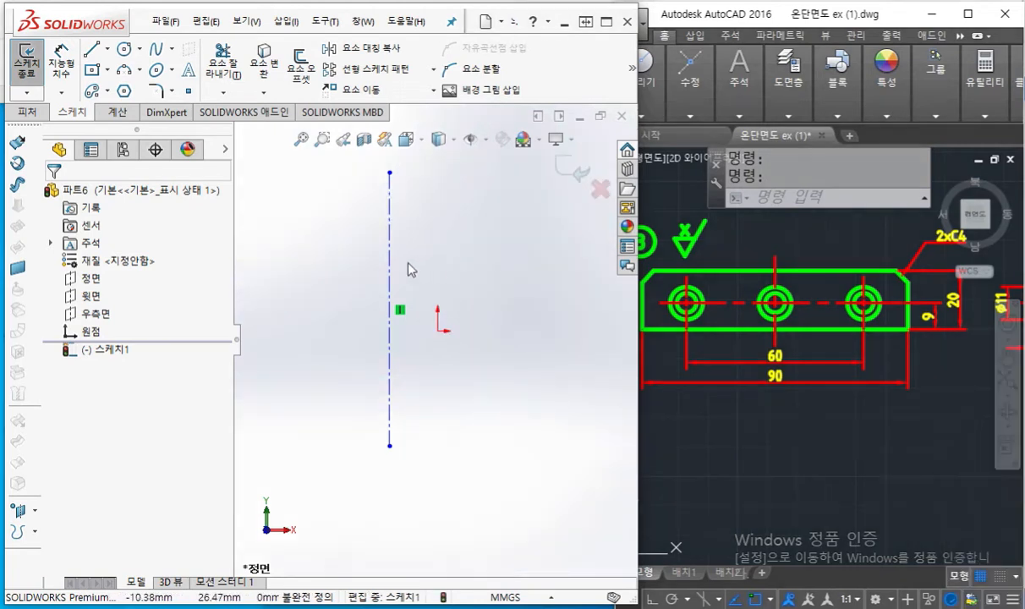
Add a midpoint relation between the vertical centerline and the sketch origin.
left_click(391, 279)
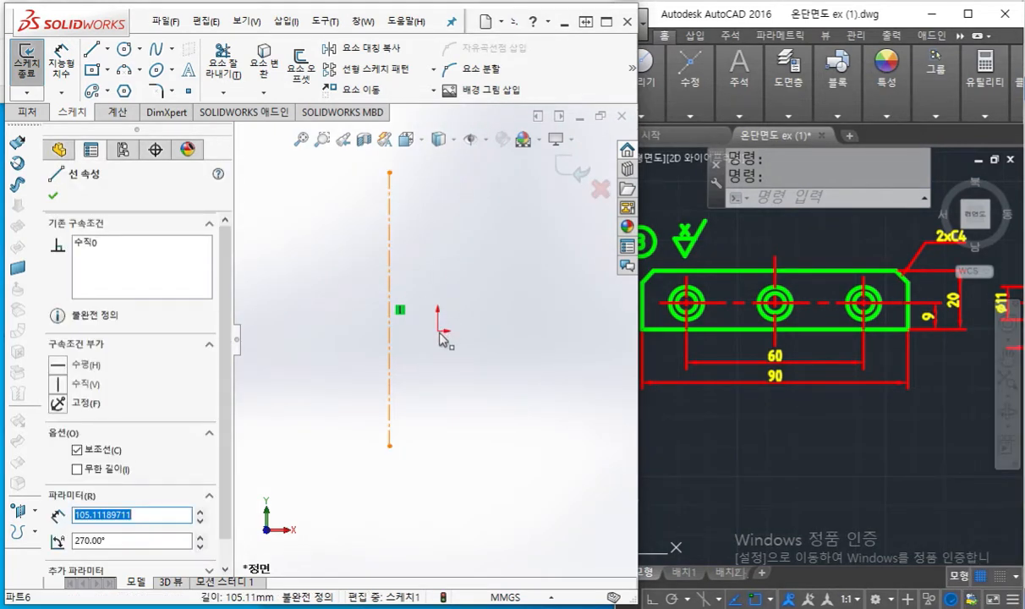
left_click(438, 331, "ctrl")
left_click(484, 267)
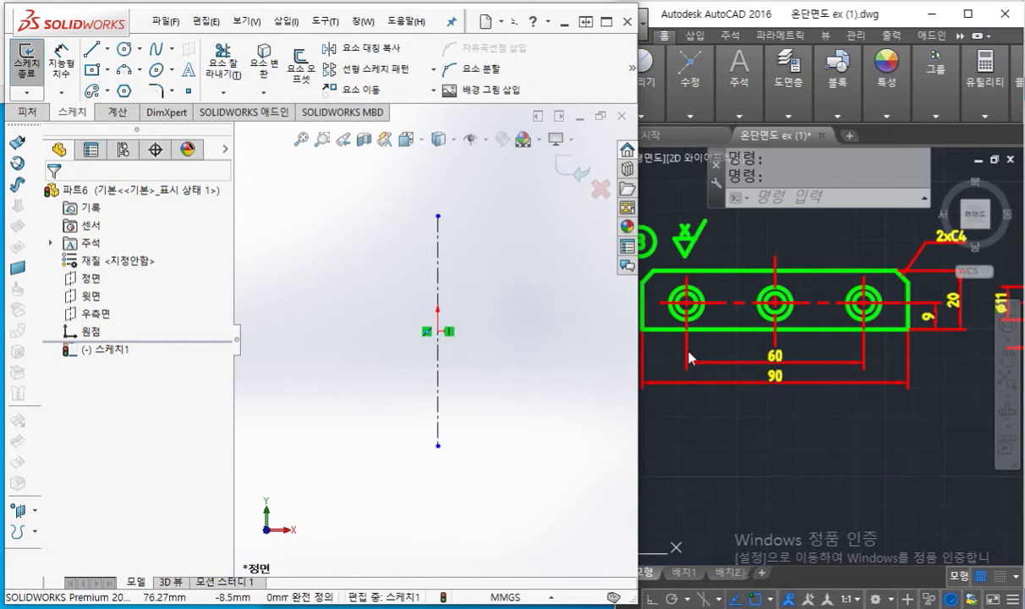
key("F2")
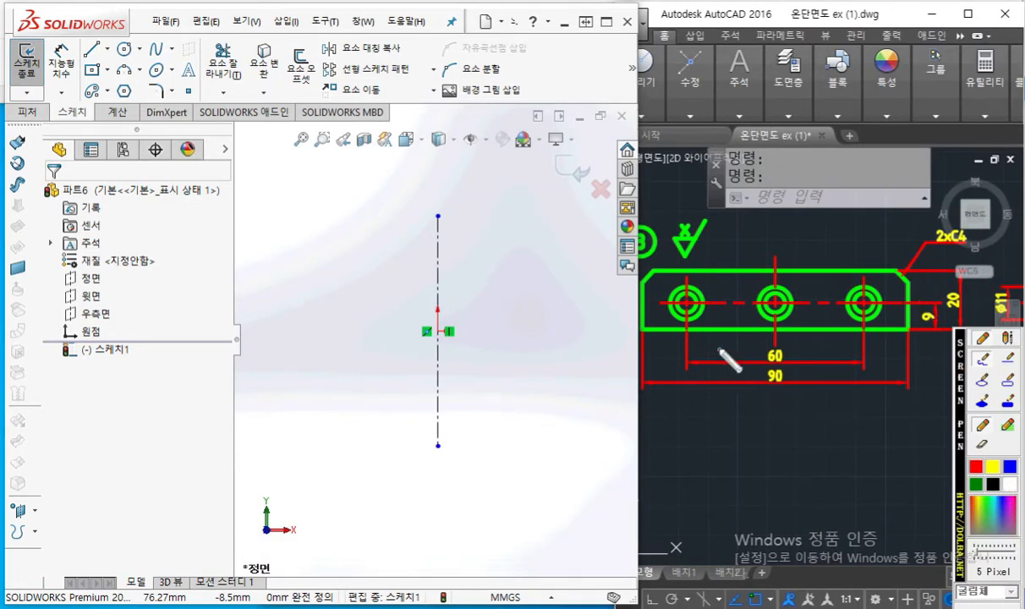
mouse_move(639, 251)
left_mouse_down()
mouse_move(880, 252)
mouse_move(917, 340)
mouse_move(630, 342)
mouse_move(639, 251)
left_mouse_up()
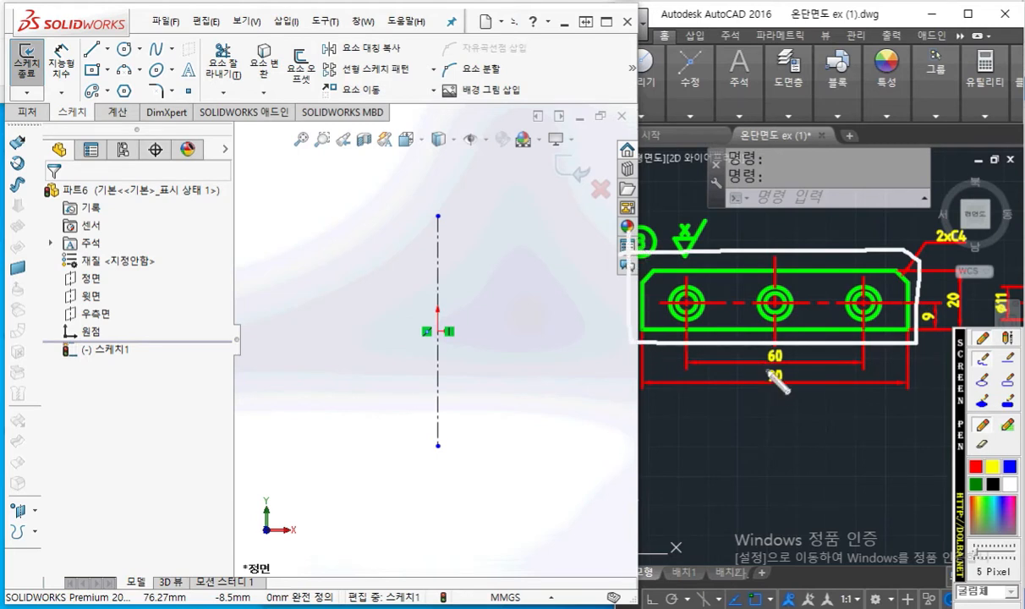
mouse_move(786, 289)
left_mouse_down()
mouse_move(760, 318)
mouse_move(792, 321)
left_mouse_up()
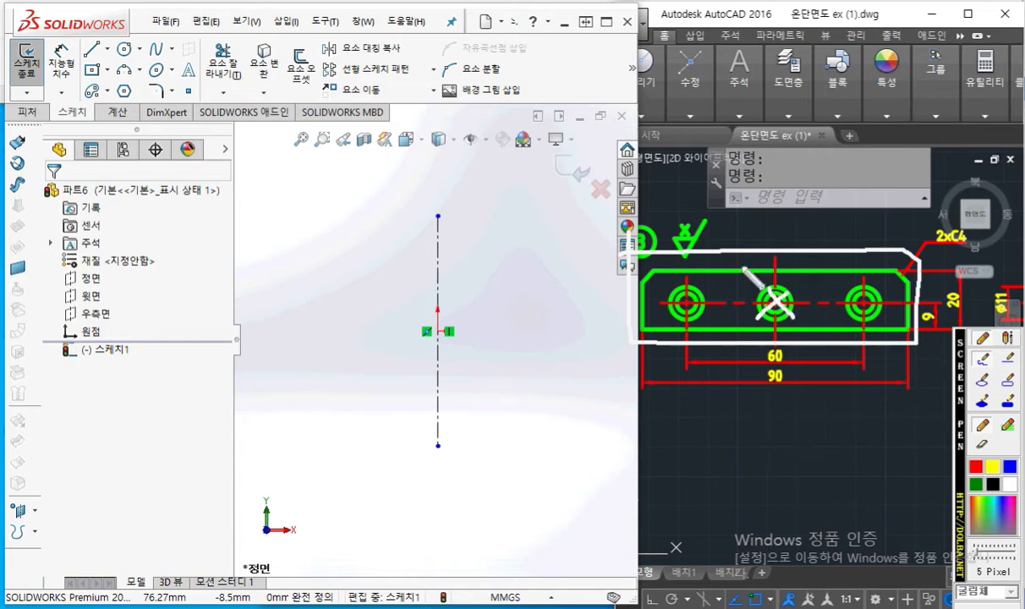
key("Escape")
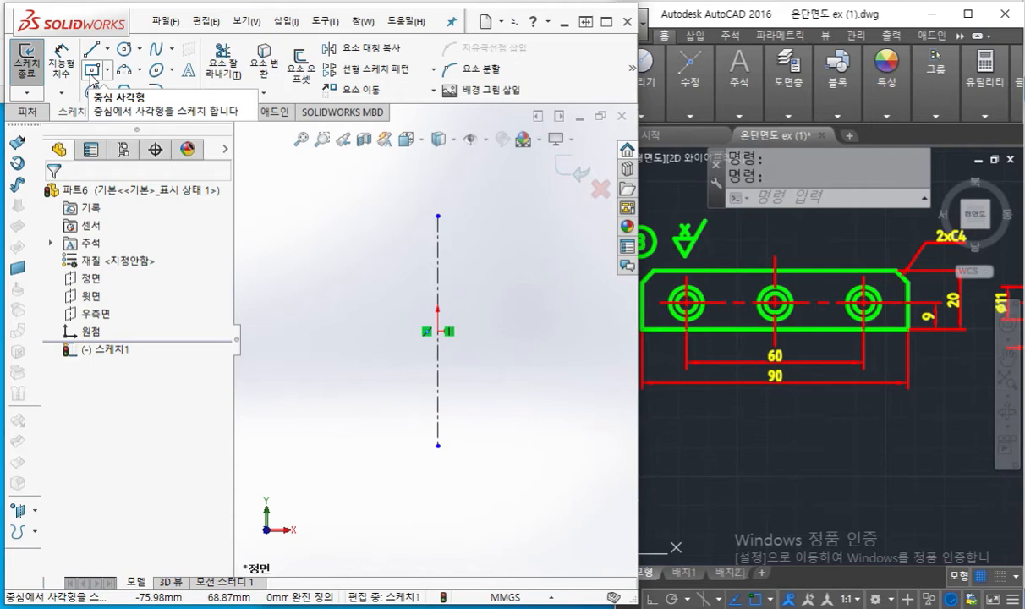
key("F12")
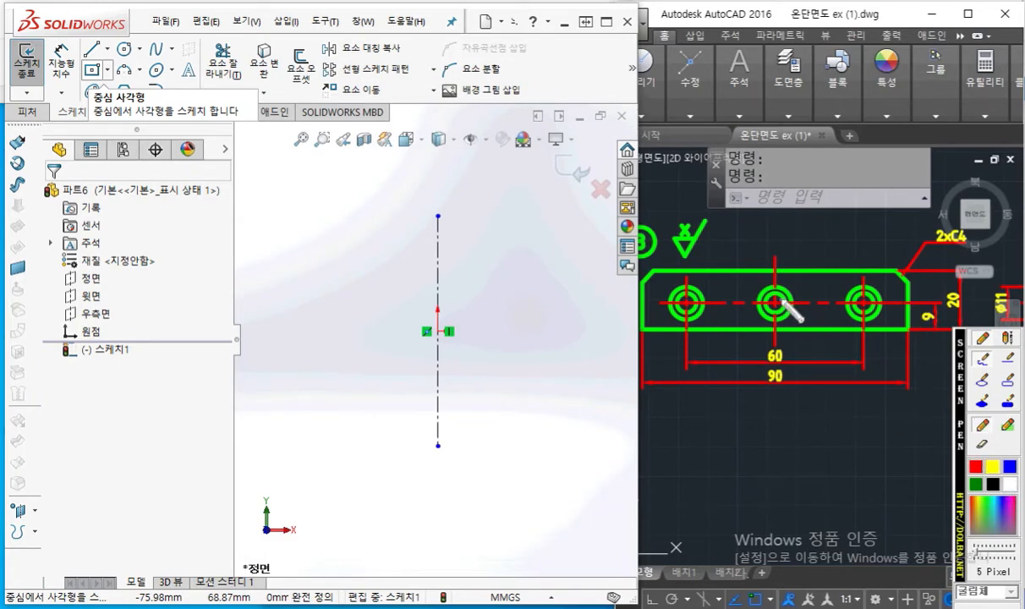
Examine the part 3 front view for the plate height and the hole centre's offset from the bottom edge relative to the sketch origin.
left_click_drag(796, 281, 760, 318)
left_click_drag(749, 277, 794, 313)
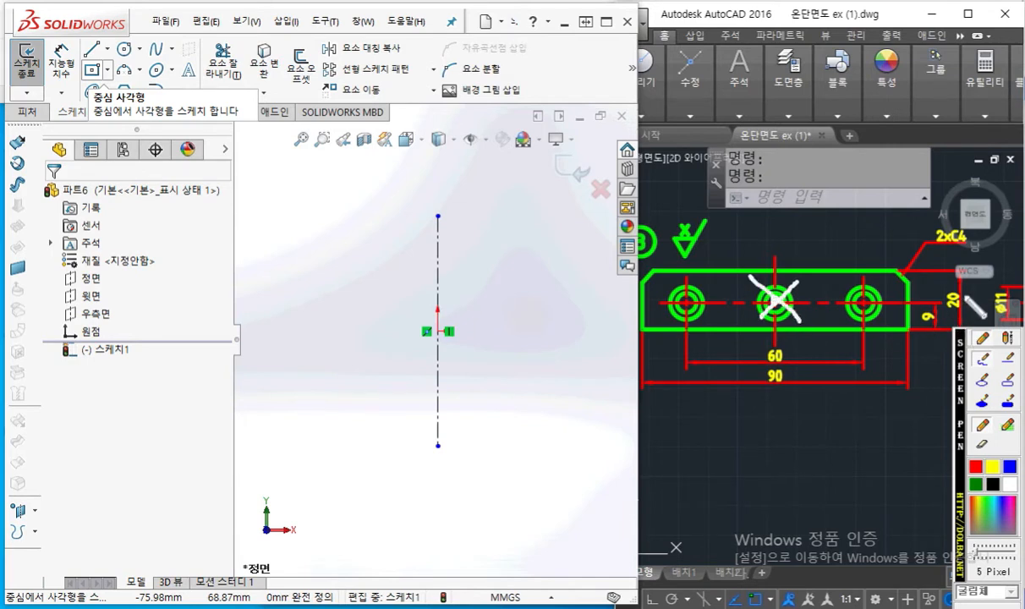
mouse_move(948, 286)
left_mouse_down()
mouse_move(968, 311)
mouse_move(988, 285)
left_mouse_up()
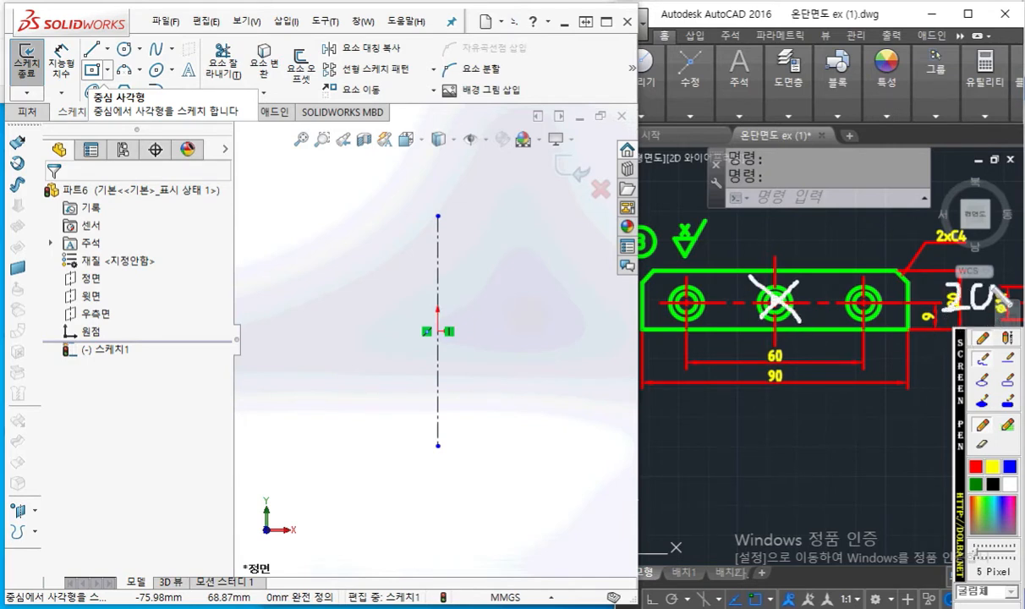
mouse_move(918, 294)
left_mouse_down()
mouse_move(926, 305)
mouse_move(919, 353)
left_mouse_up()
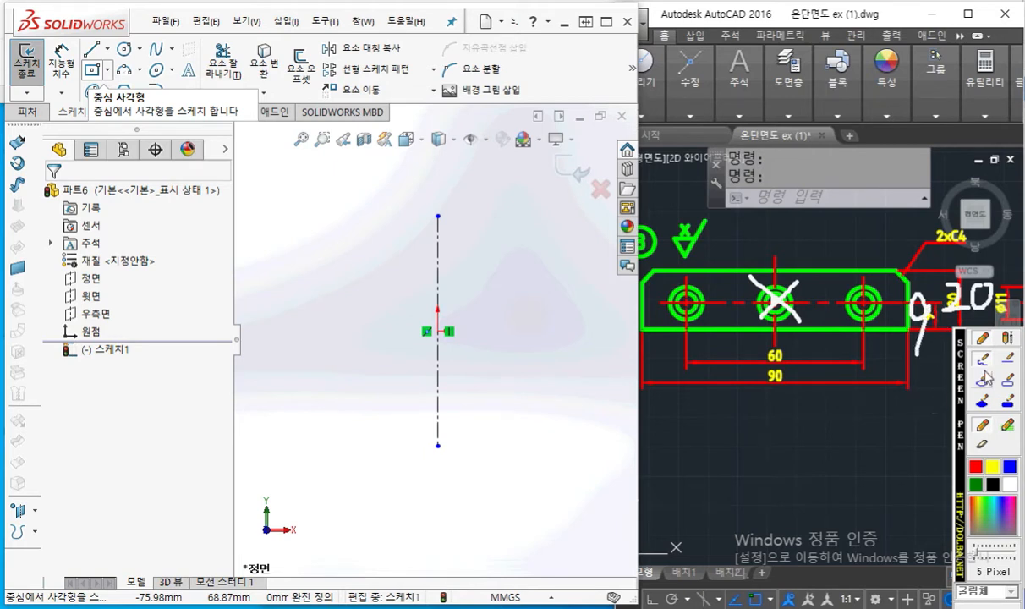
mouse_move(327, 258)
left_mouse_down()
mouse_move(521, 398)
mouse_move(538, 267)
mouse_move(329, 268)
left_mouse_up()
left_click_drag(435, 326, 436, 334)
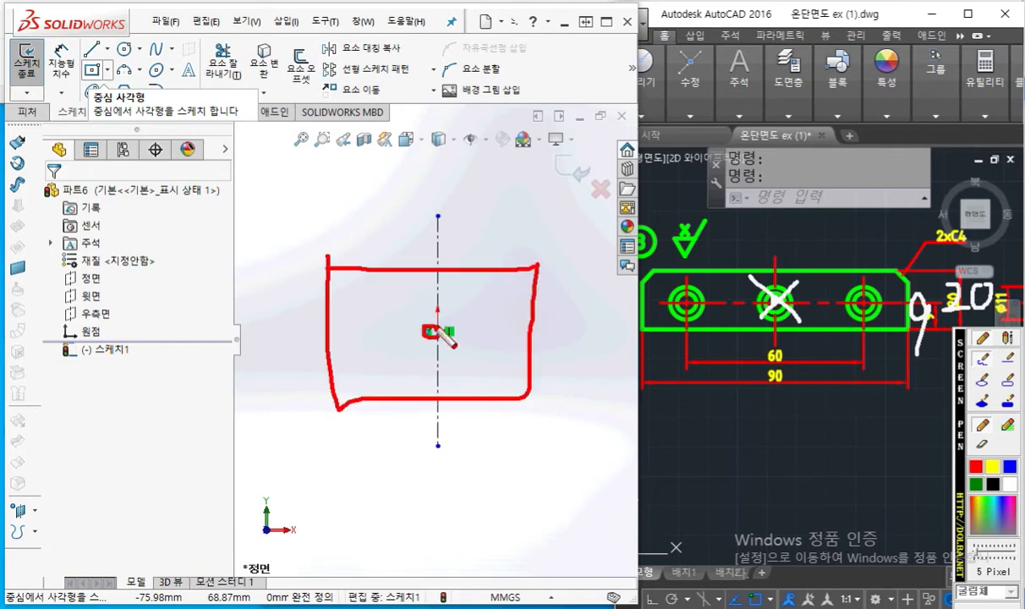
left_click_drag(340, 269, 526, 383)
left_click_drag(535, 268, 363, 394)
mouse_move(470, 329)
left_mouse_down()
mouse_move(607, 321)
mouse_move(574, 390)
left_mouse_up()
left_click_drag(595, 343, 593, 364)
left_click_drag(605, 342, 613, 364)
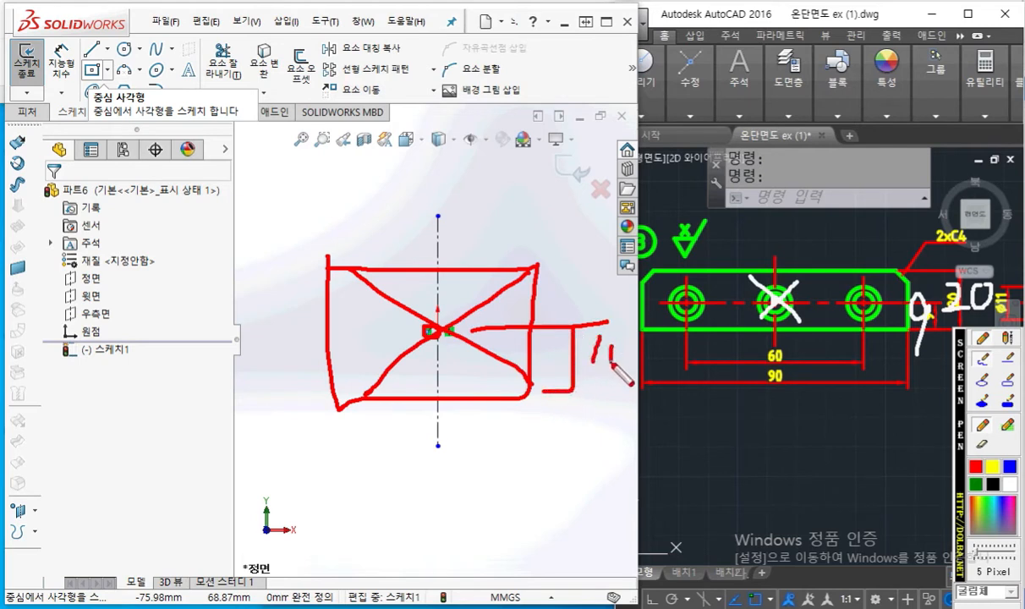
left_click_drag(559, 273, 664, 273)
left_click_drag(645, 276, 642, 296)
left_click_drag(643, 346, 643, 387)
left_click_drag(573, 390, 651, 386)
mouse_move(632, 305)
left_mouse_down()
mouse_move(645, 332)
mouse_move(671, 333)
left_mouse_up()
mouse_move(685, 300)
left_mouse_down()
mouse_move(674, 346)
mouse_move(692, 313)
left_mouse_up()
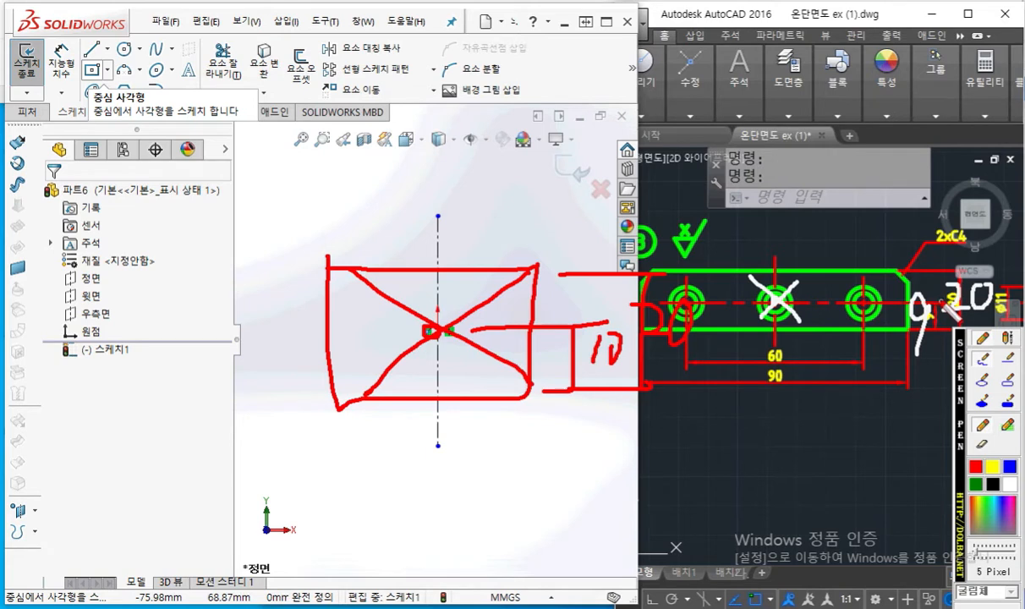
key("Escape")
Sketch a corner rectangle about 91 mm wide around the origin, spanning both sides of the vertical centerline.
right_click_drag(358, 247, 355, 400)
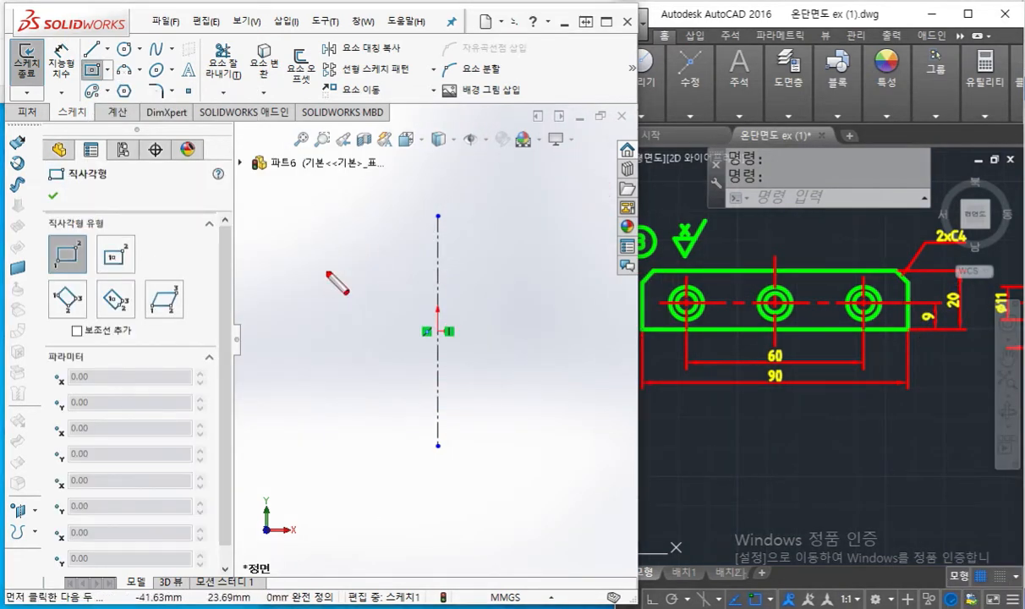
key("F9")
left_click_drag(263, 226, 261, 256)
left_click(554, 372)
left_click_drag(583, 392, 605, 412)
mouse_move(311, 268)
left_mouse_down()
mouse_move(410, 267)
mouse_move(556, 296)
mouse_move(486, 373)
mouse_move(334, 375)
mouse_move(324, 269)
left_mouse_up()
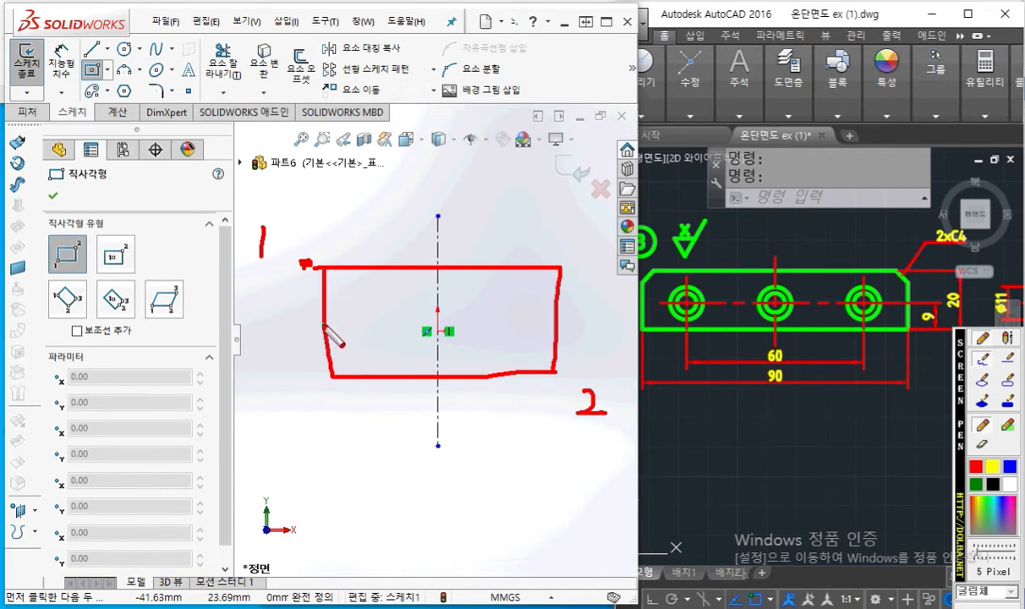
key("Escape")
left_click_drag(319, 259, 556, 404)
right_click(555, 471)
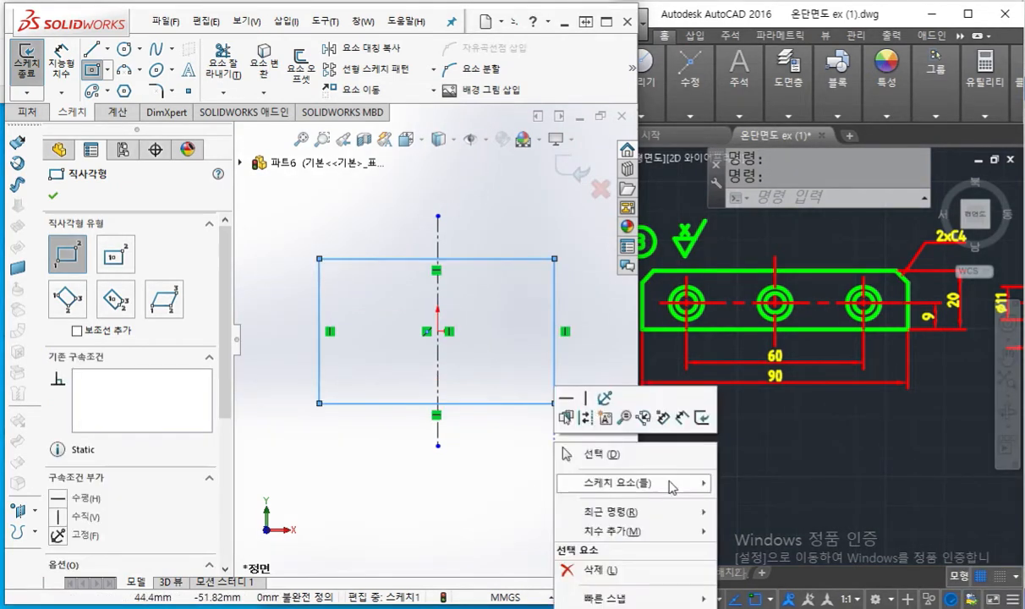
left_click(613, 460)
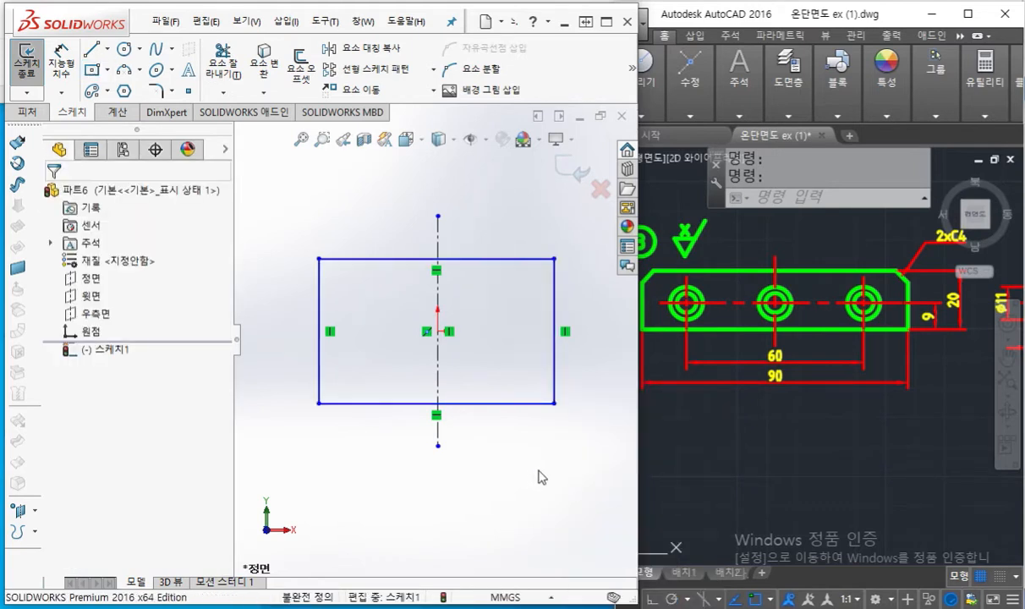
middle_click_drag(539, 471, 499, 457, "ctrl")
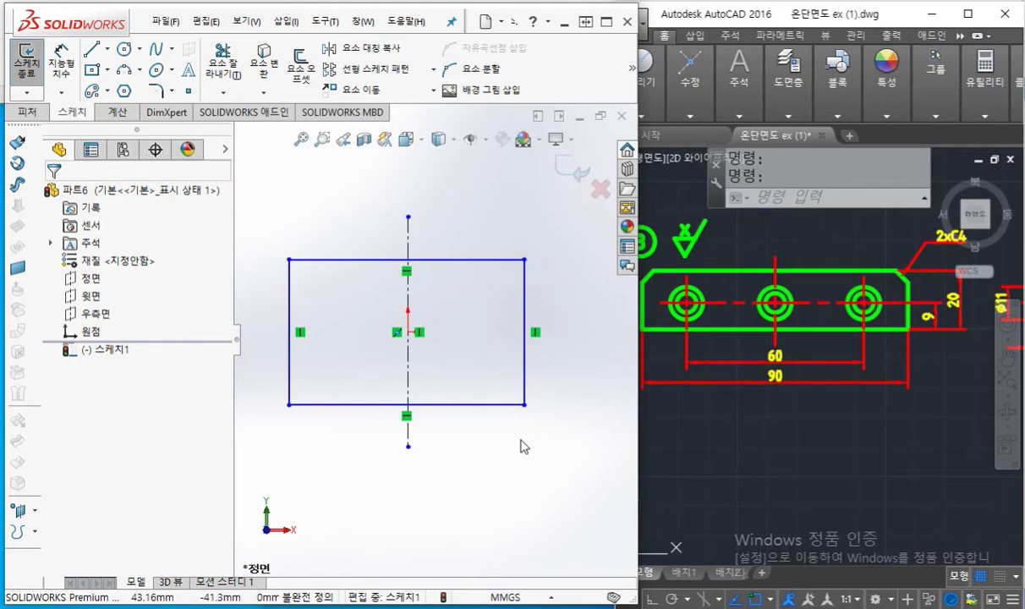
key("F9")
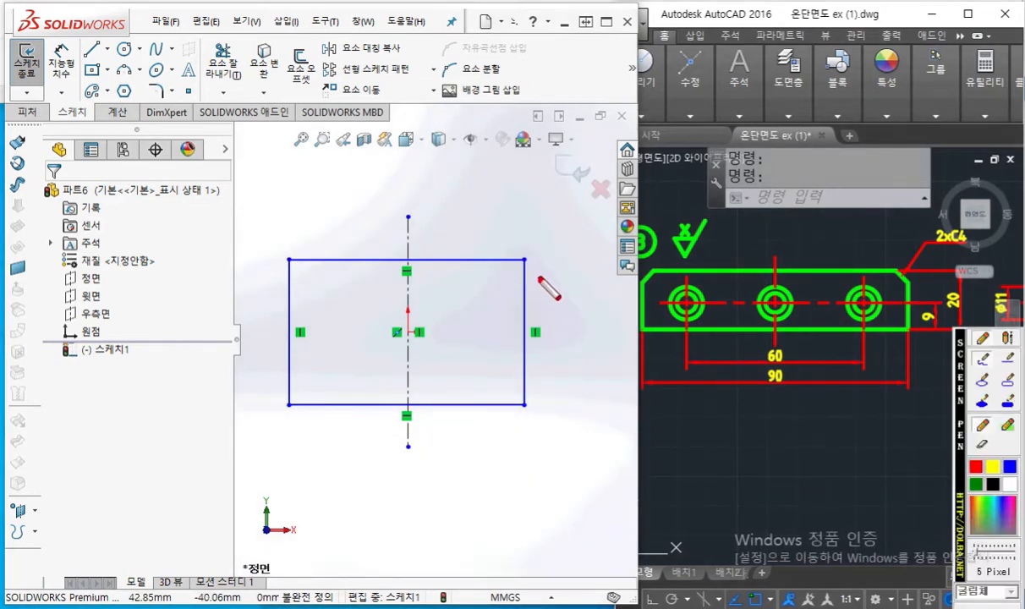
left_click_drag(533, 267, 532, 384)
left_click_drag(281, 266, 279, 389)
mouse_move(395, 210)
left_mouse_down()
mouse_move(407, 294)
mouse_move(407, 469)
left_mouse_up()
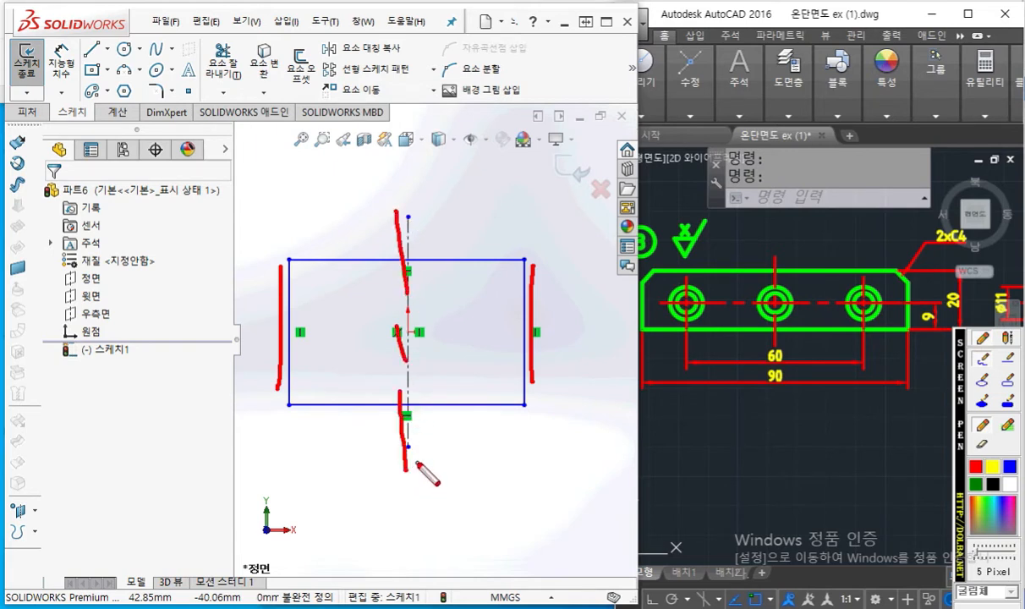
mouse_move(458, 217)
left_mouse_down()
mouse_move(455, 172)
mouse_move(505, 229)
mouse_move(461, 220)
left_mouse_up()
left_click_drag(512, 129, 452, 245)
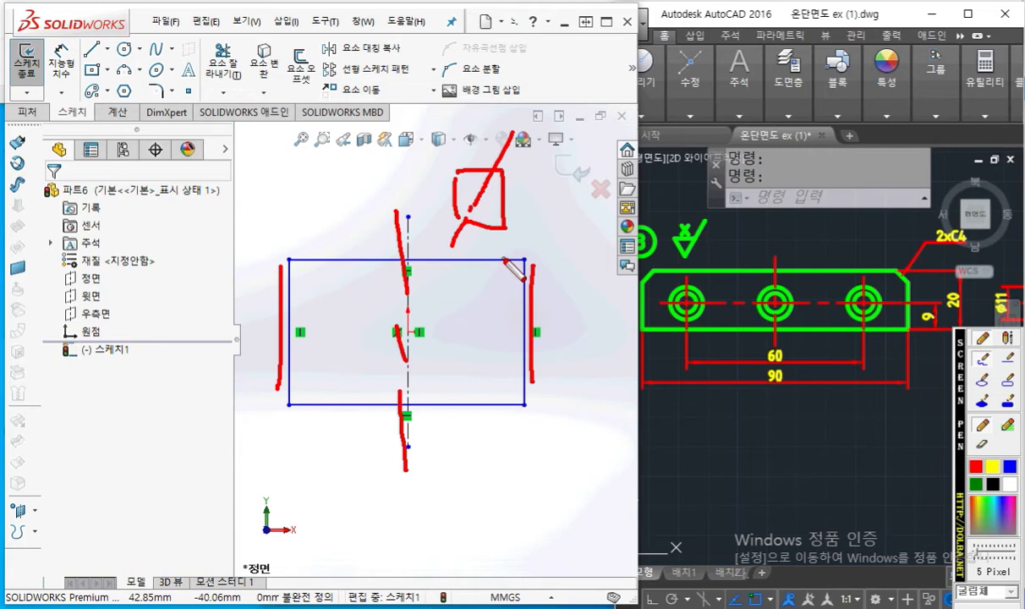
key("Escape")
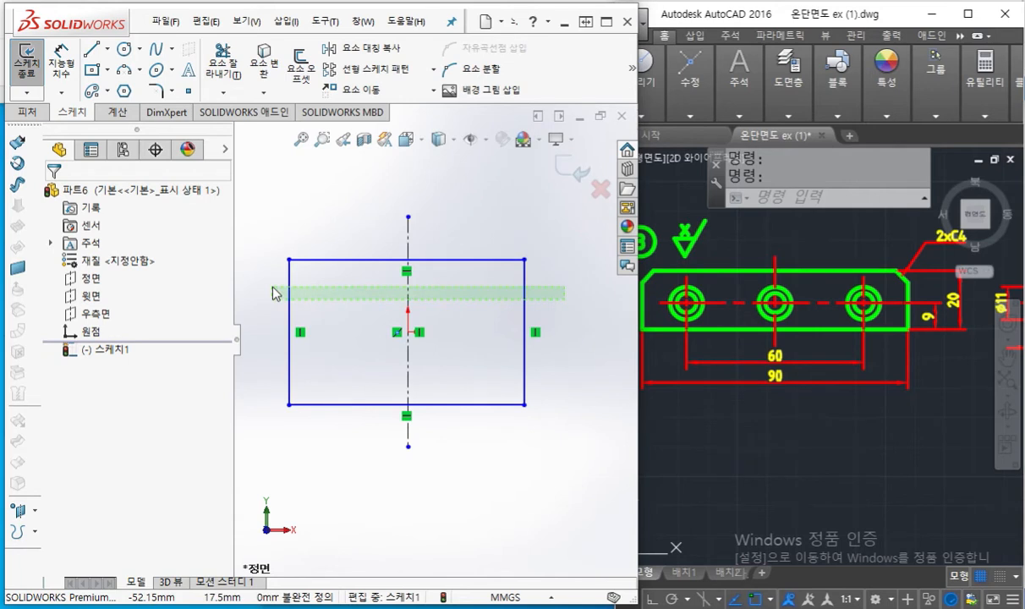
Add a symmetric relation between the rectangle's two vertical edges about the vertical centerline.
left_click_drag(271, 292, 260, 279)
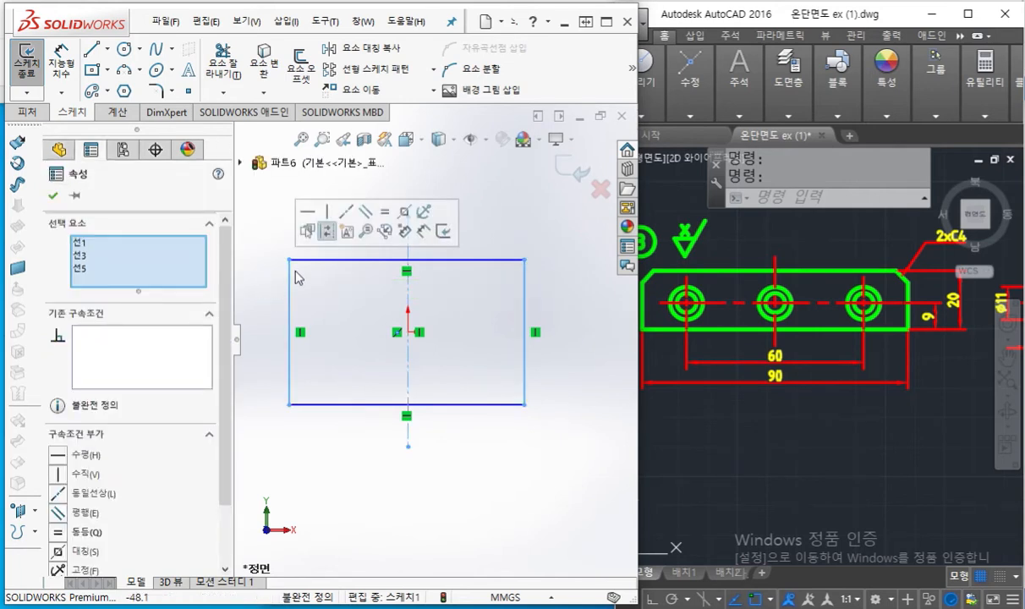
left_click(405, 213)
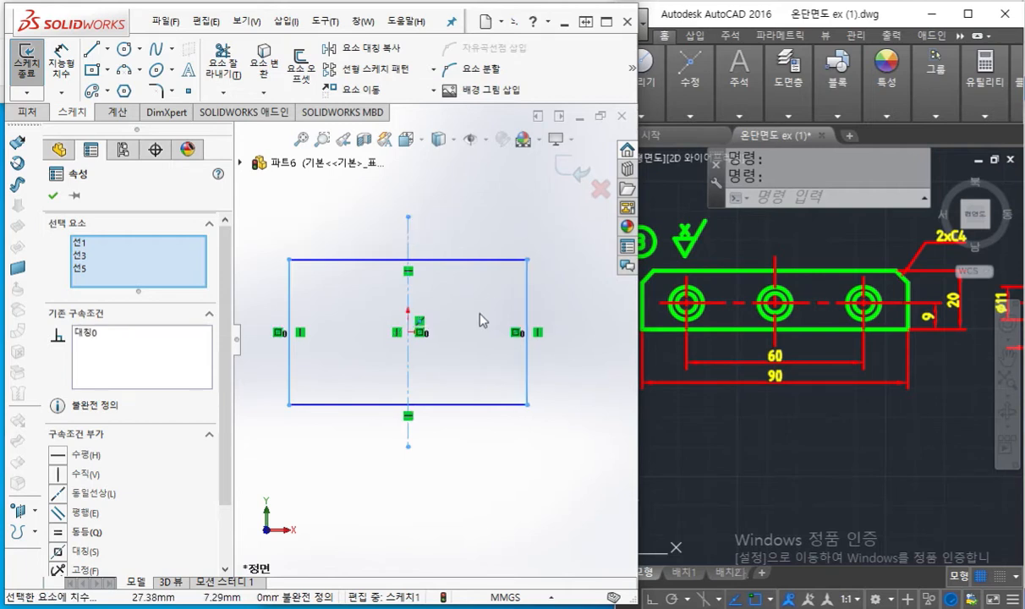
left_click(454, 296)
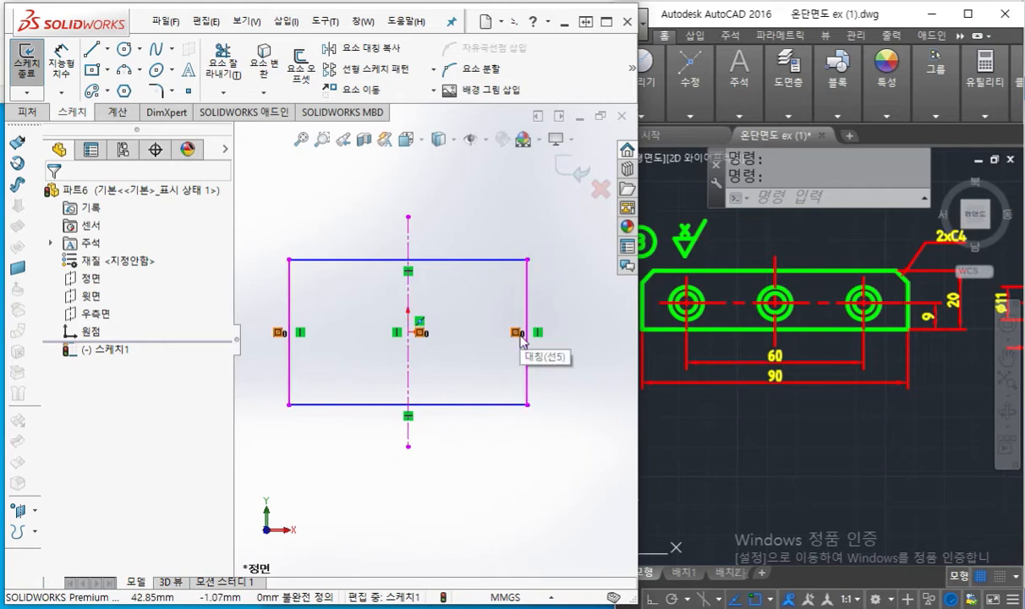
Check which sketch lines are linked by the symmetric relation on the rectangle.
key("F12")
mouse_move(523, 341)
left_mouse_down()
mouse_move(515, 349)
mouse_move(525, 333)
mouse_move(517, 346)
left_mouse_up()
left_click_drag(532, 257, 533, 397)
left_click_drag(415, 218, 414, 430)
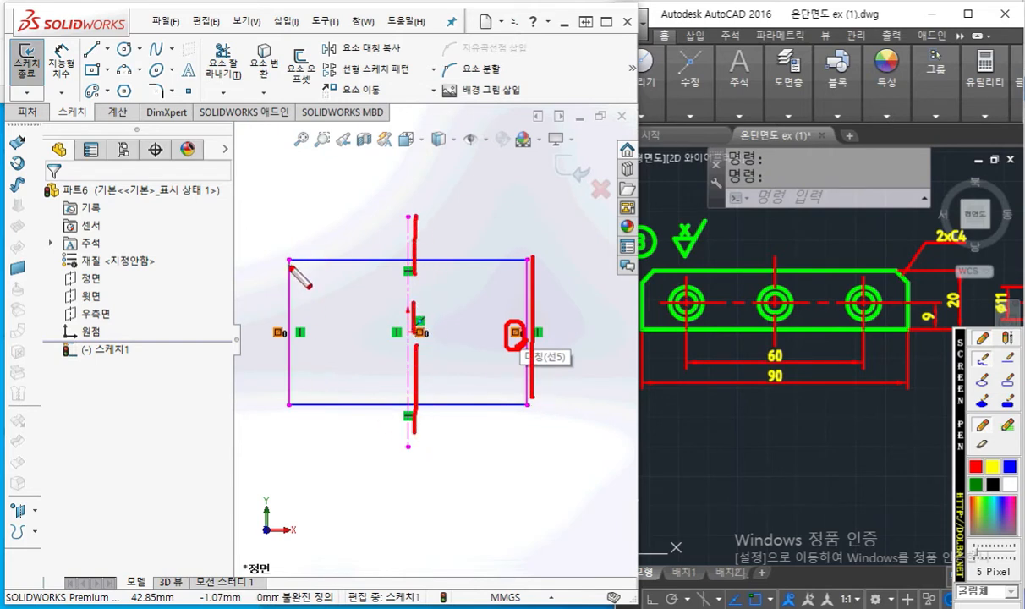
left_click_drag(290, 263, 290, 396)
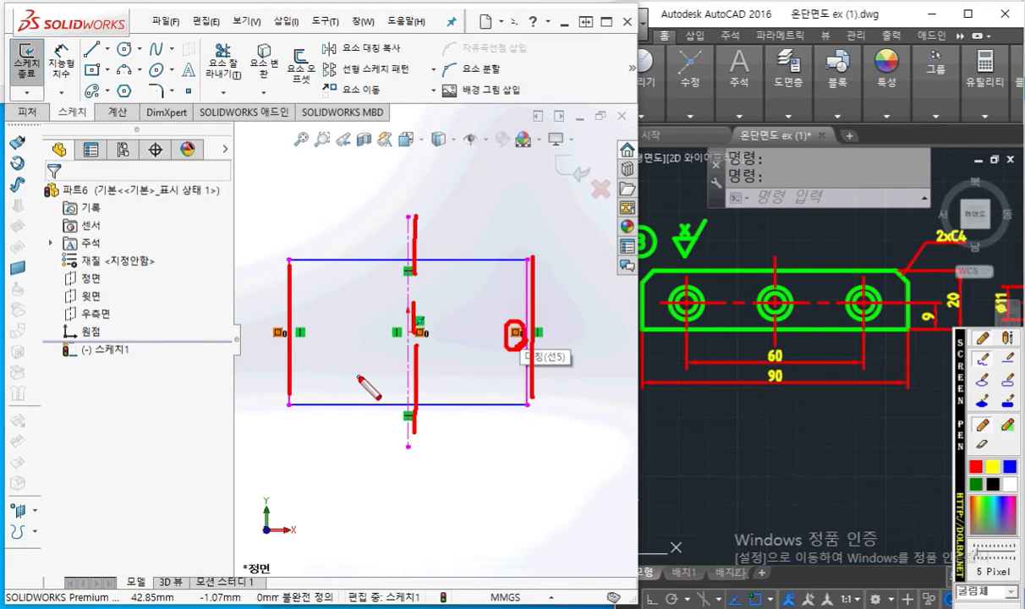
key("Escape")
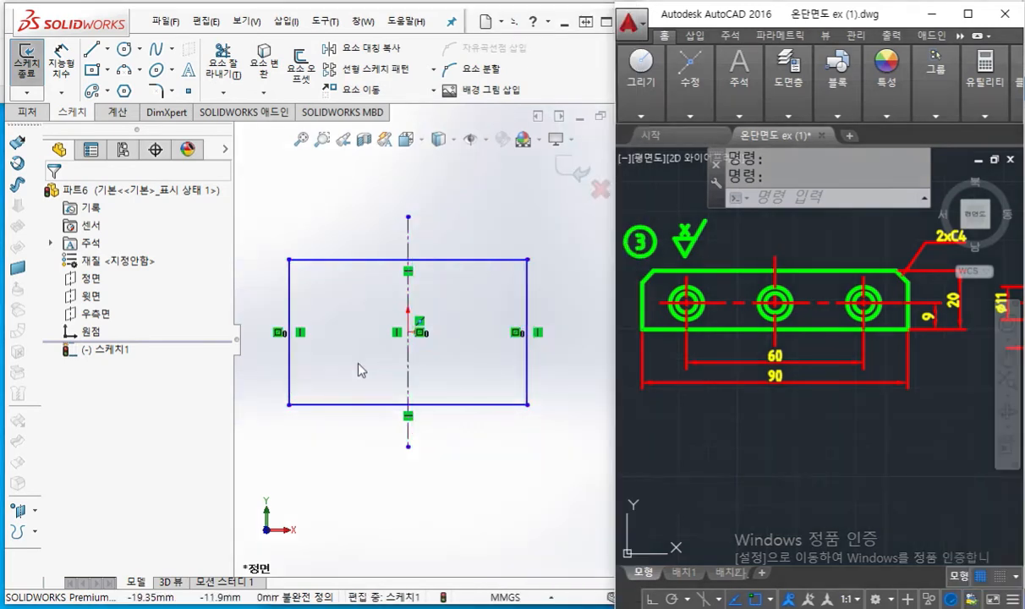
left_click(347, 318)
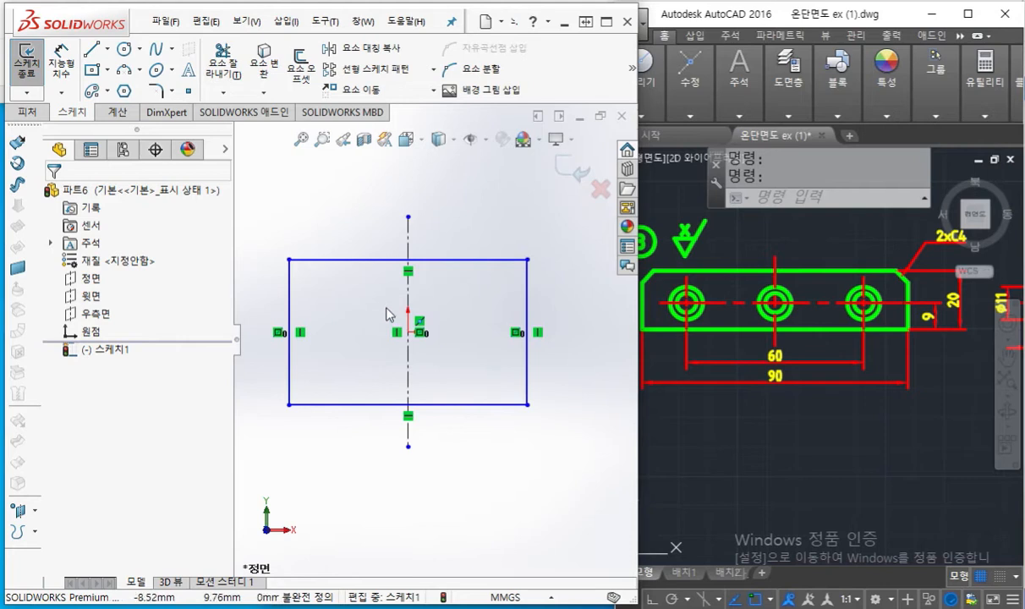
Examine the drawing's vertical distance from the plate's bottom edge to the centre hole, and its counterpart in the sketch.
key("F12")
mouse_move(424, 323)
left_mouse_down()
mouse_move(384, 355)
mouse_move(429, 352)
left_mouse_up()
mouse_move(797, 285)
left_mouse_down()
mouse_move(754, 319)
mouse_move(786, 316)
left_mouse_up()
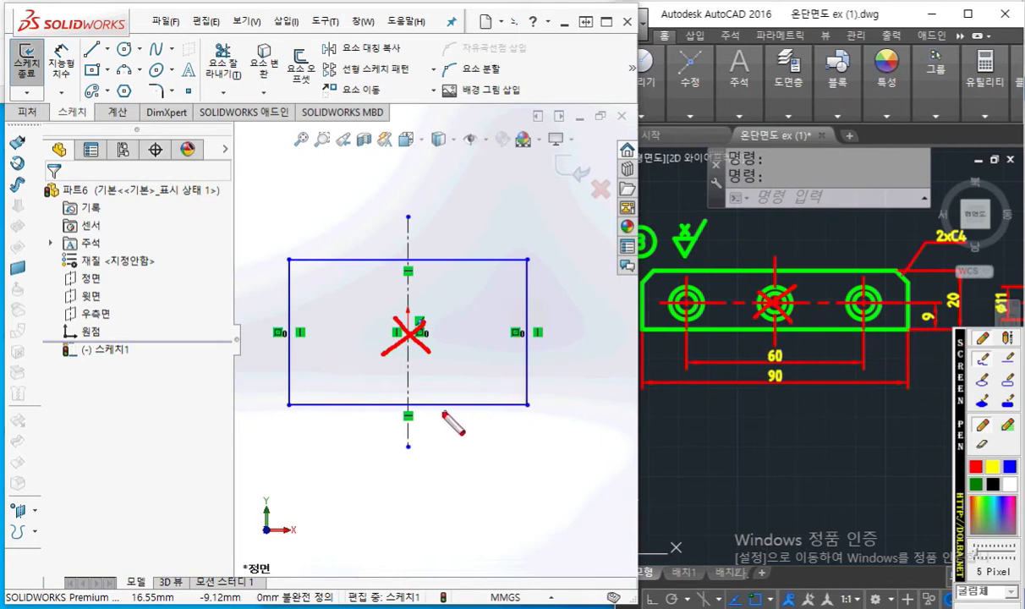
left_click_drag(435, 412, 582, 410)
mouse_move(444, 335)
left_mouse_down()
mouse_move(596, 327)
mouse_move(563, 403)
mouse_move(569, 391)
left_mouse_up()
mouse_move(550, 347)
left_mouse_down()
mouse_move(572, 335)
mouse_move(603, 348)
mouse_move(592, 401)
left_mouse_up()
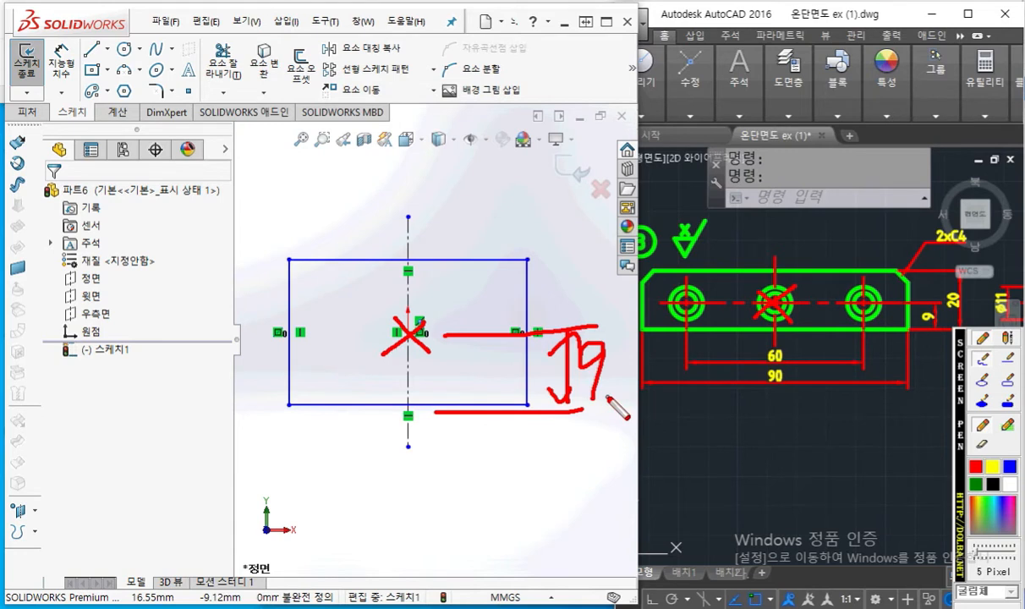
key("Escape")
Dimension the vertical distance from the origin to the rectangle's bottom edge as 9 mm.
right_click(285, 194)
left_click(382, 347)
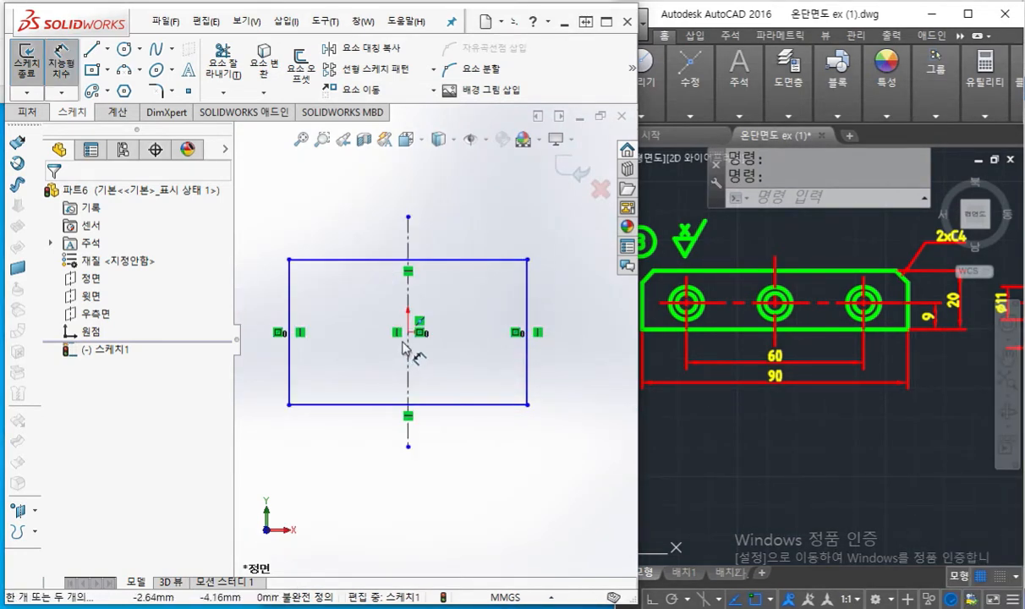
key("F9")
mouse_move(137, 330)
left_mouse_down()
mouse_move(63, 340)
mouse_move(116, 338)
left_mouse_up()
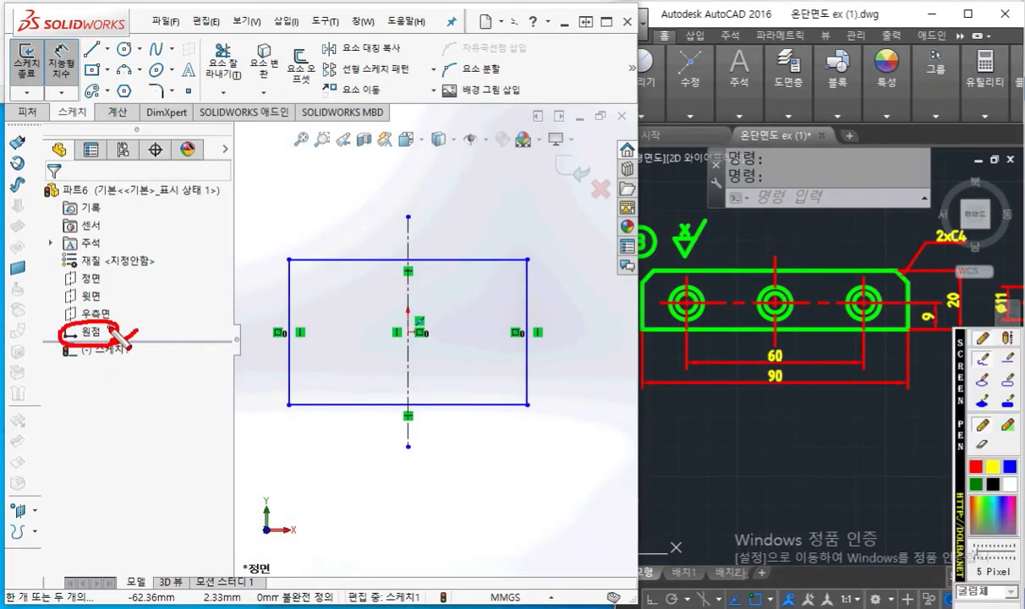
mouse_move(137, 296)
left_mouse_down()
mouse_move(158, 294)
mouse_move(148, 331)
left_mouse_up()
left_click_drag(311, 407, 510, 394)
mouse_move(351, 434)
left_mouse_down()
mouse_move(376, 446)
mouse_move(366, 421)
left_mouse_up()
left_click_drag(528, 397, 579, 391)
mouse_move(439, 336)
left_mouse_down()
mouse_move(602, 331)
mouse_move(579, 389)
mouse_move(574, 353)
mouse_move(589, 358)
left_mouse_up()
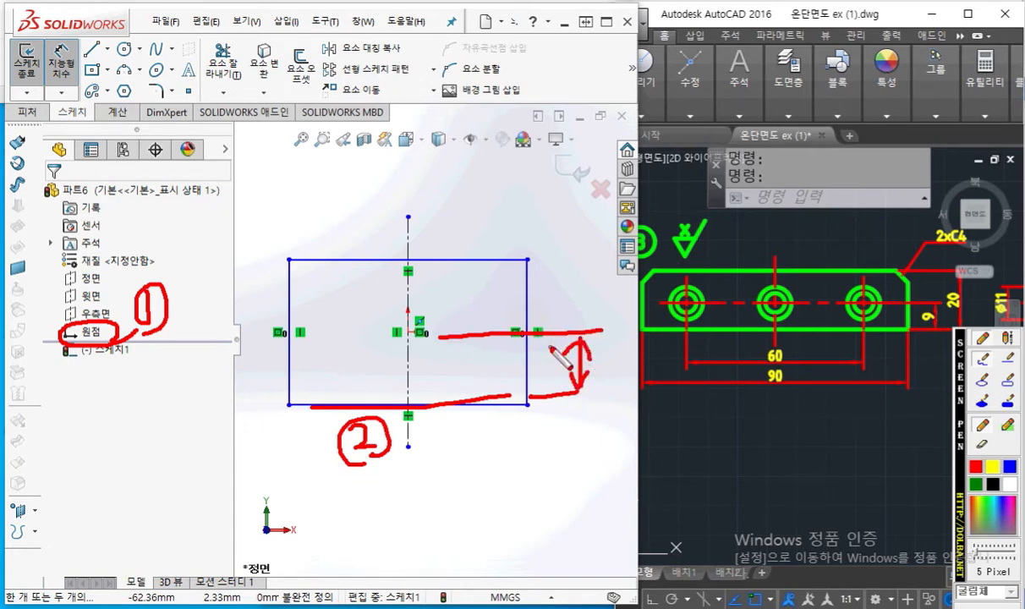
key("Escape")
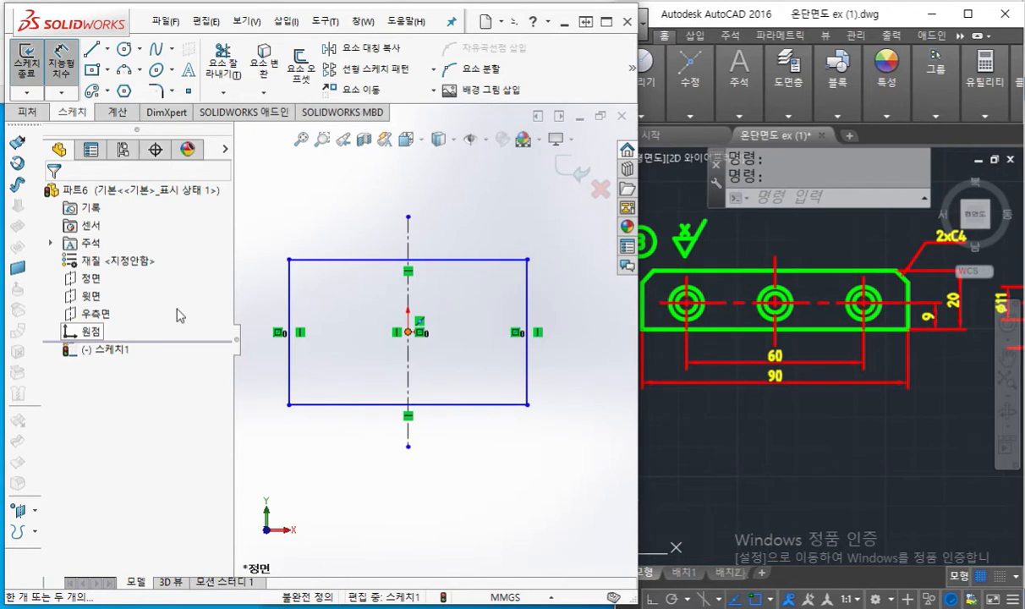
left_click(95, 335)
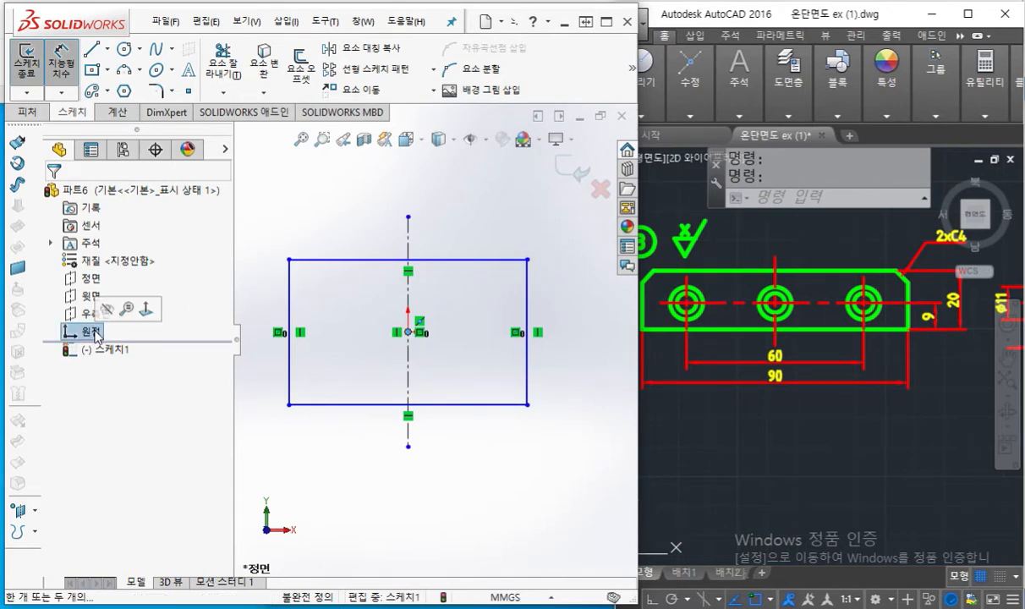
left_click(354, 405)
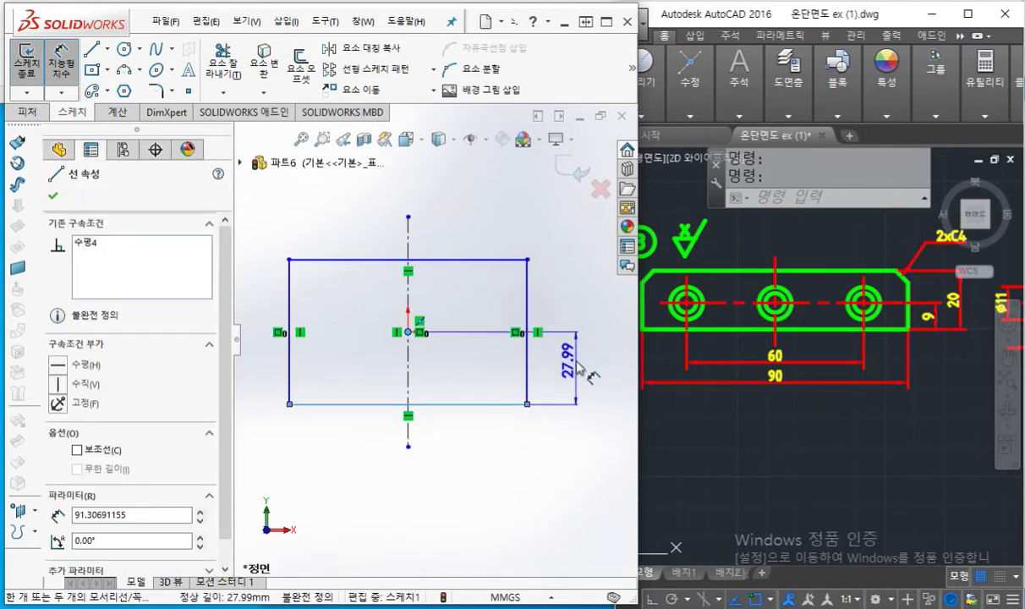
left_click(581, 366)
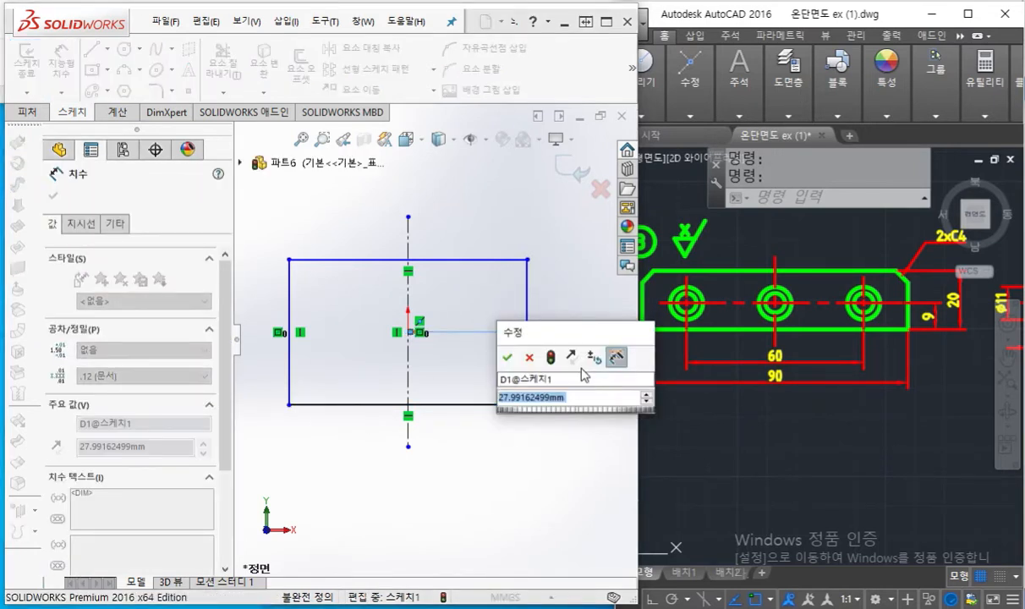
type("9")
key("Return")
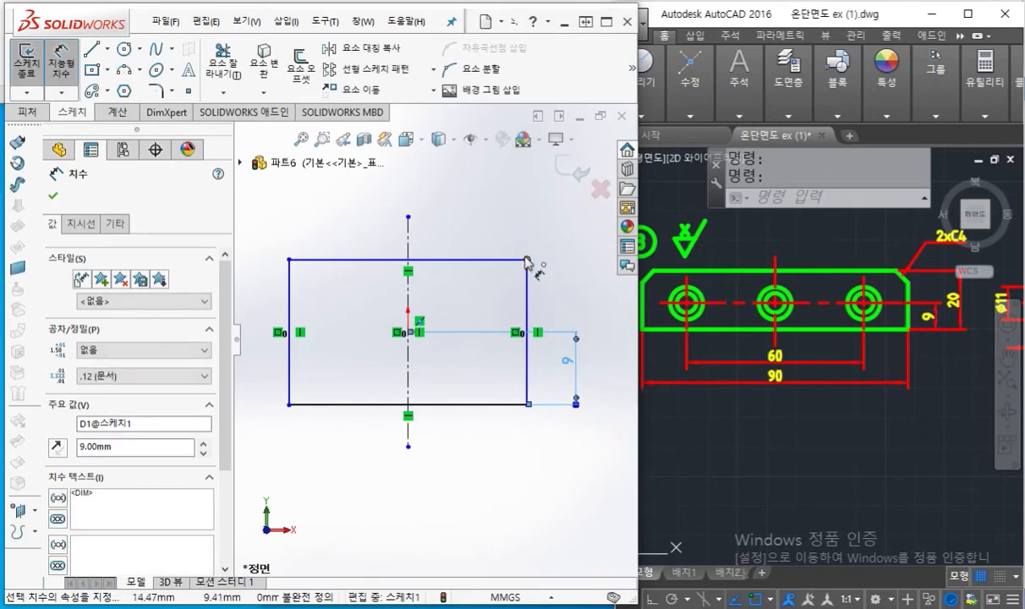
Enlarge the dimension text through the document options.
left_click(332, 25)
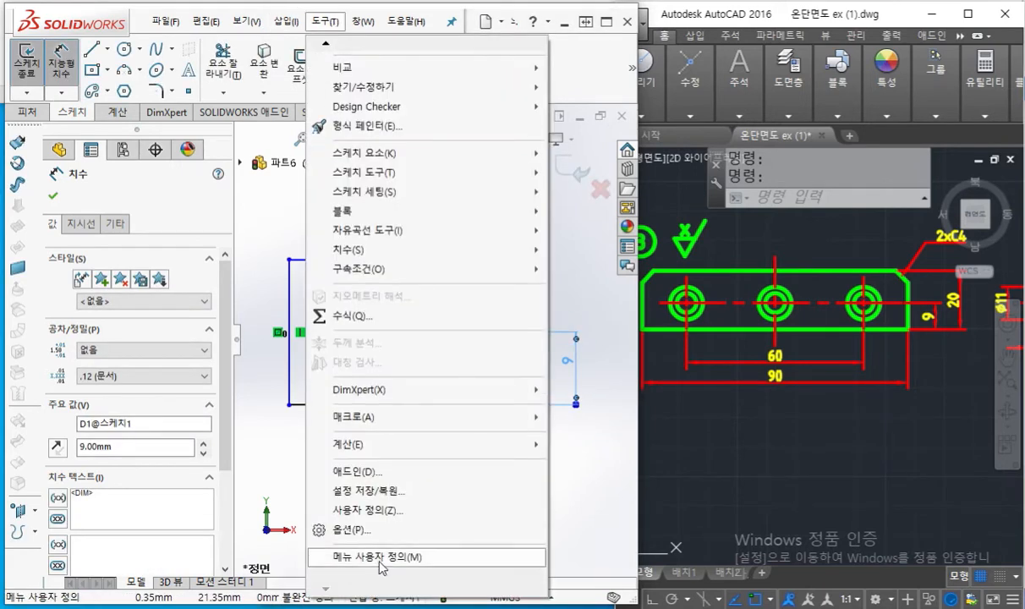
left_click(376, 532)
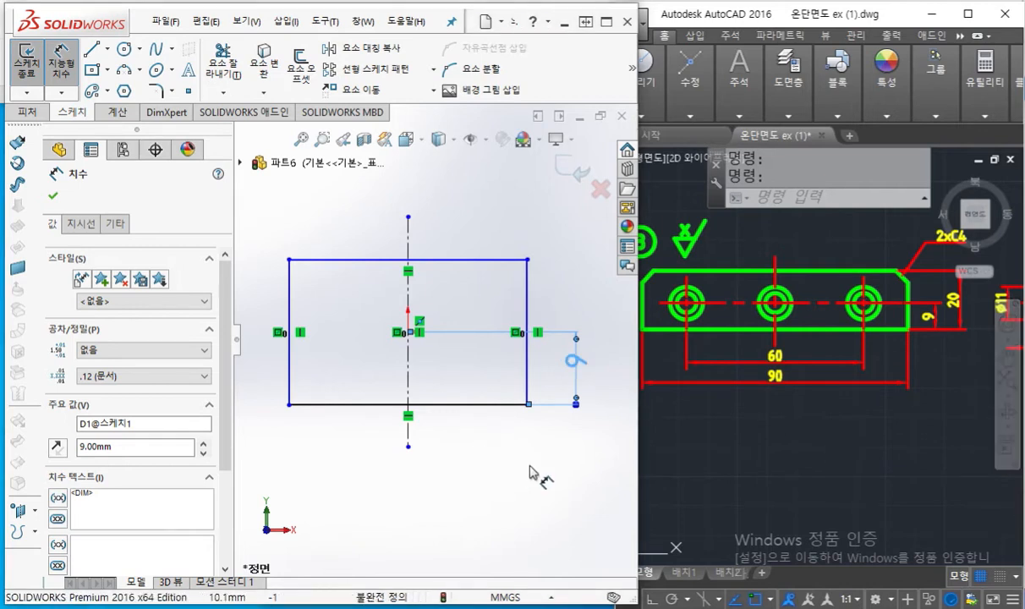
key("Escape")
key("Return")
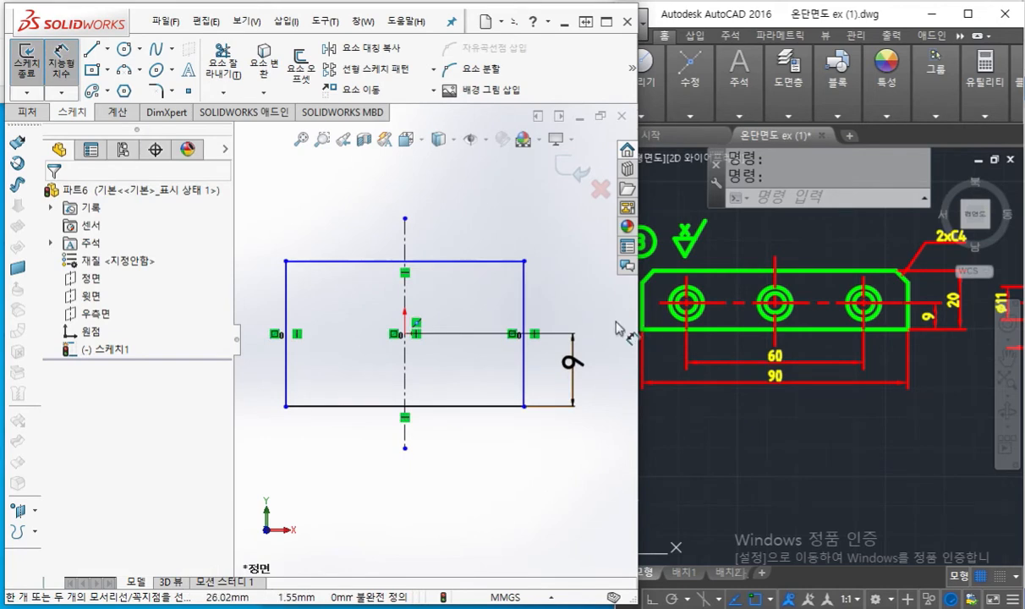
Examine which overall height and width dimensions the sketch rectangle needs according to the drawing.
scroll(571, 295, "up", 1)
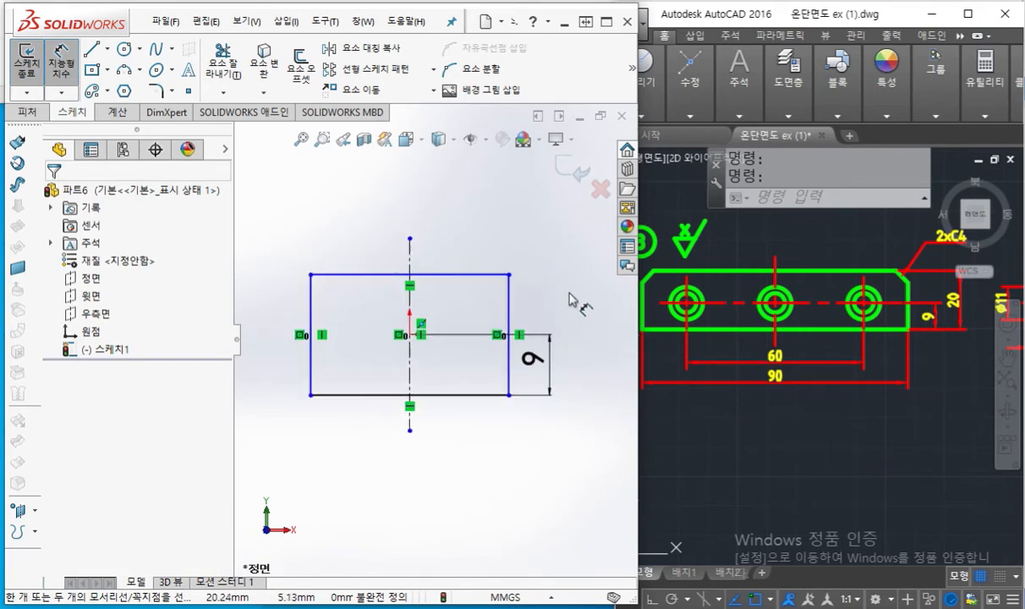
key("F12")
left_click_drag(472, 273, 592, 281)
left_click_drag(455, 397, 640, 389)
mouse_move(596, 294)
left_mouse_down()
mouse_move(596, 377)
mouse_move(608, 348)
mouse_move(598, 280)
mouse_move(608, 306)
mouse_move(558, 325)
mouse_move(572, 325)
left_mouse_up()
mouse_move(582, 306)
left_mouse_down()
mouse_move(575, 328)
mouse_move(583, 306)
left_mouse_up()
left_click_drag(510, 299, 511, 199)
mouse_move(304, 313)
left_mouse_down()
mouse_move(305, 196)
mouse_move(491, 205)
mouse_move(479, 226)
left_mouse_up()
mouse_move(336, 193)
left_mouse_down()
mouse_move(314, 213)
mouse_move(339, 227)
left_mouse_up()
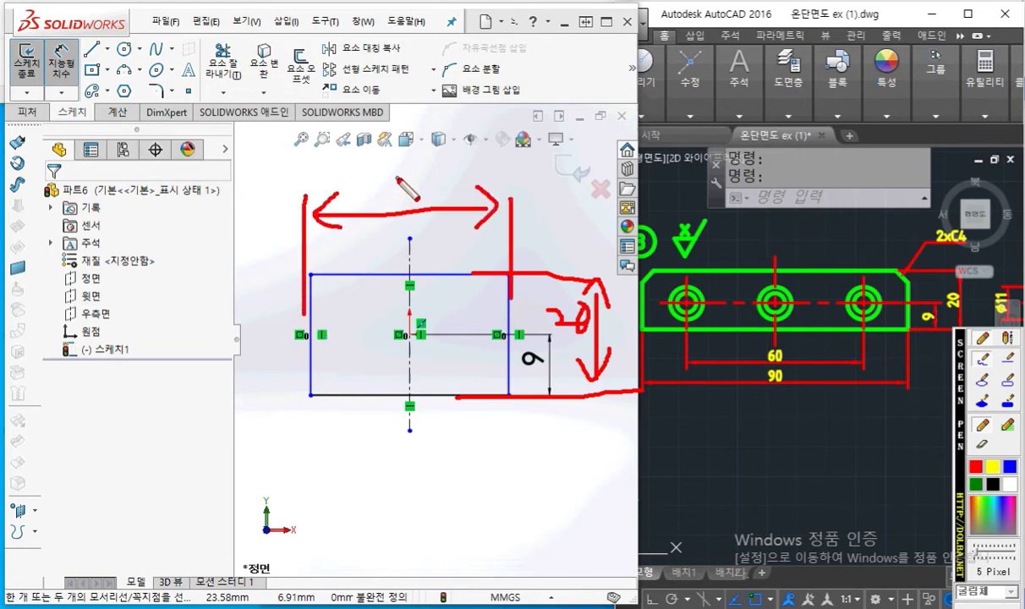
mouse_move(411, 150)
left_mouse_down()
mouse_move(383, 163)
mouse_move(388, 197)
left_mouse_up()
mouse_move(435, 152)
left_mouse_down()
mouse_move(423, 173)
mouse_move(446, 162)
left_mouse_up()
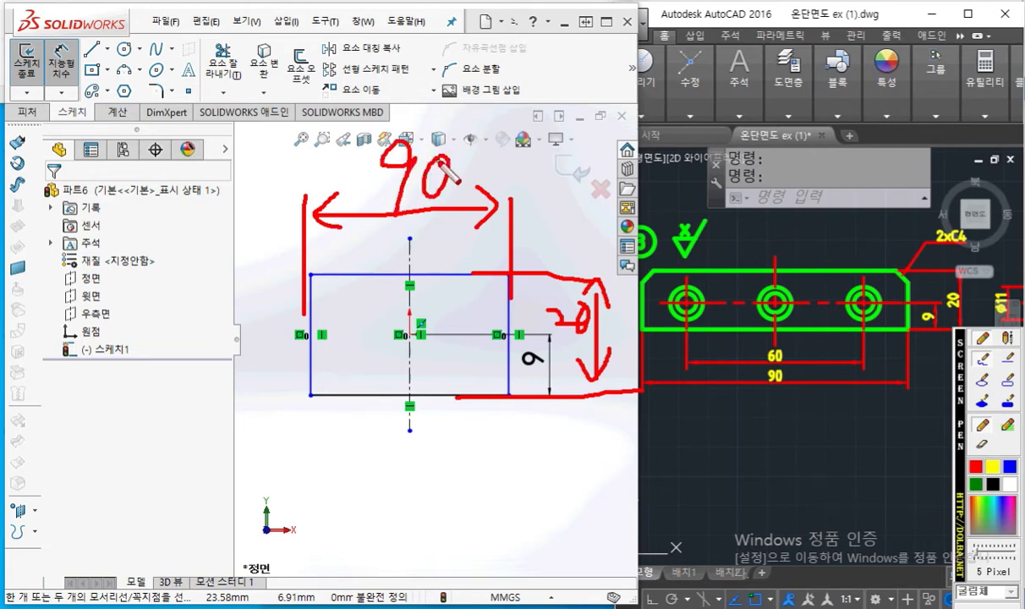
key("Escape")
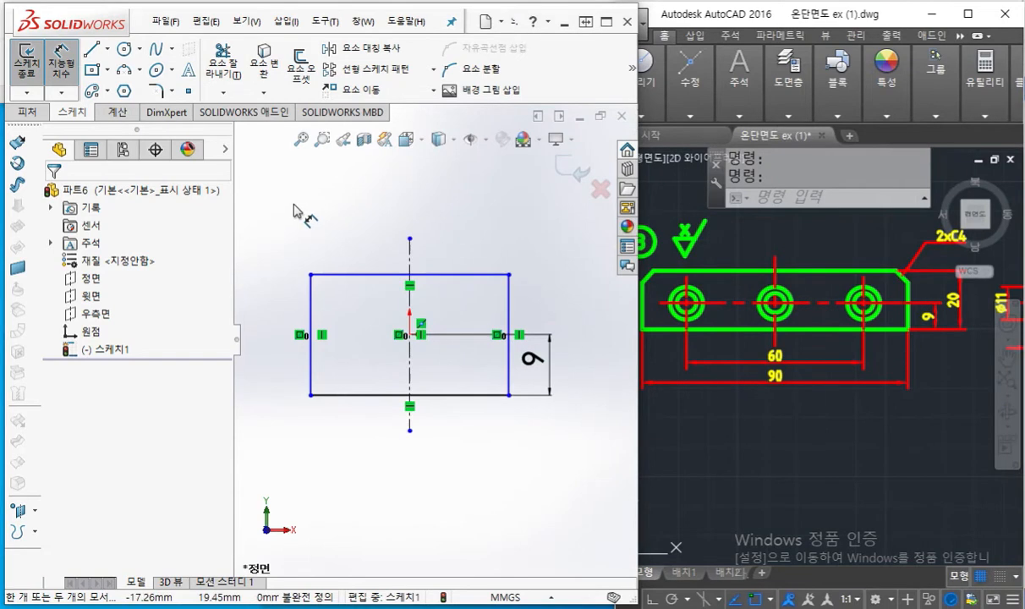
Dimension the rectangle's height between its top and bottom edges as 20 mm.
left_click(476, 276)
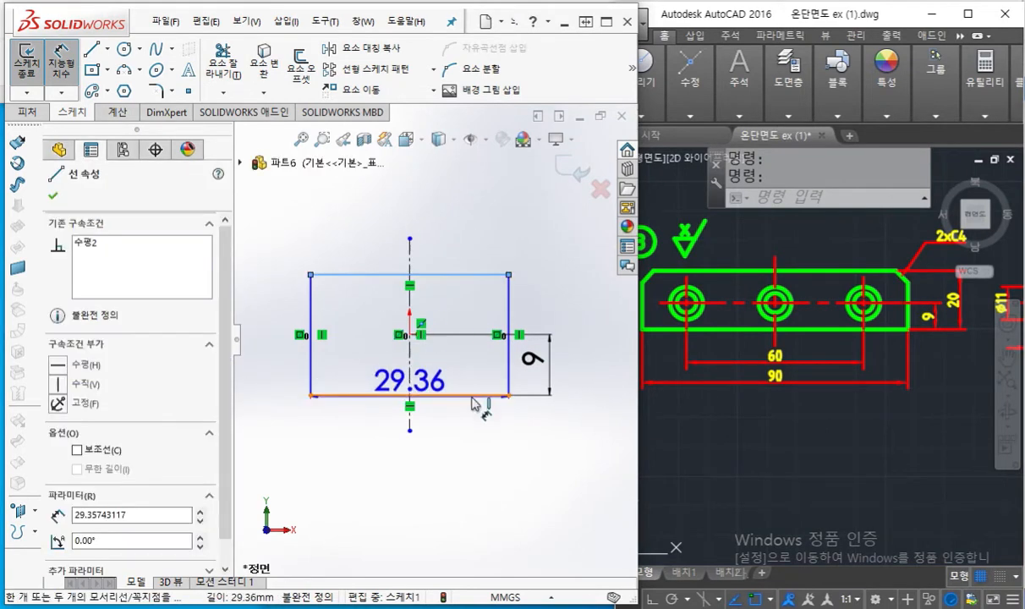
left_click(480, 394)
left_click(602, 347)
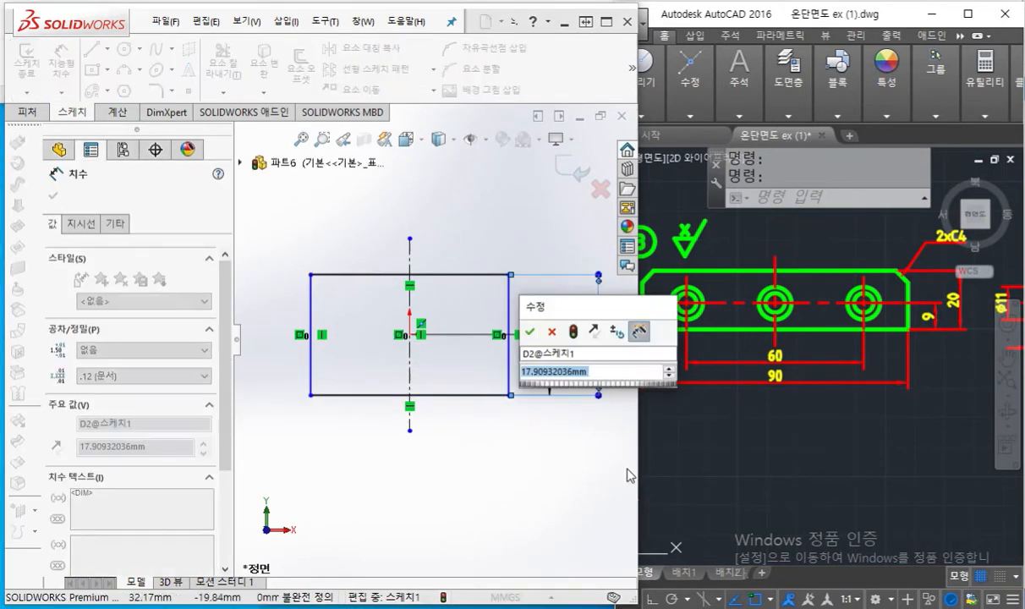
type("20")
key("Return")
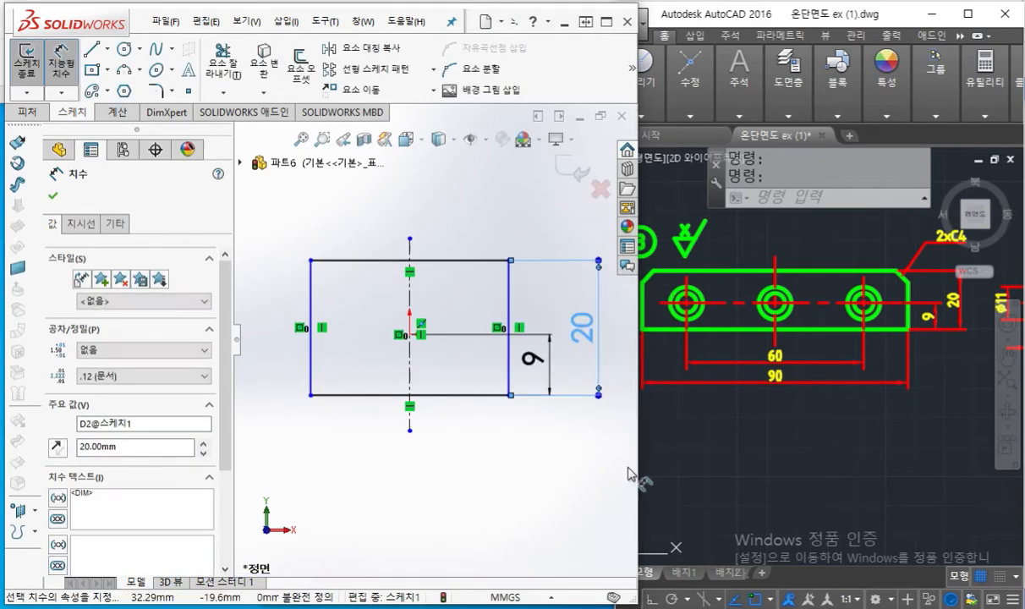
key("Escape")
Dimension the rectangle's width between its two vertical edges as 90 mm.
left_click(607, 24)
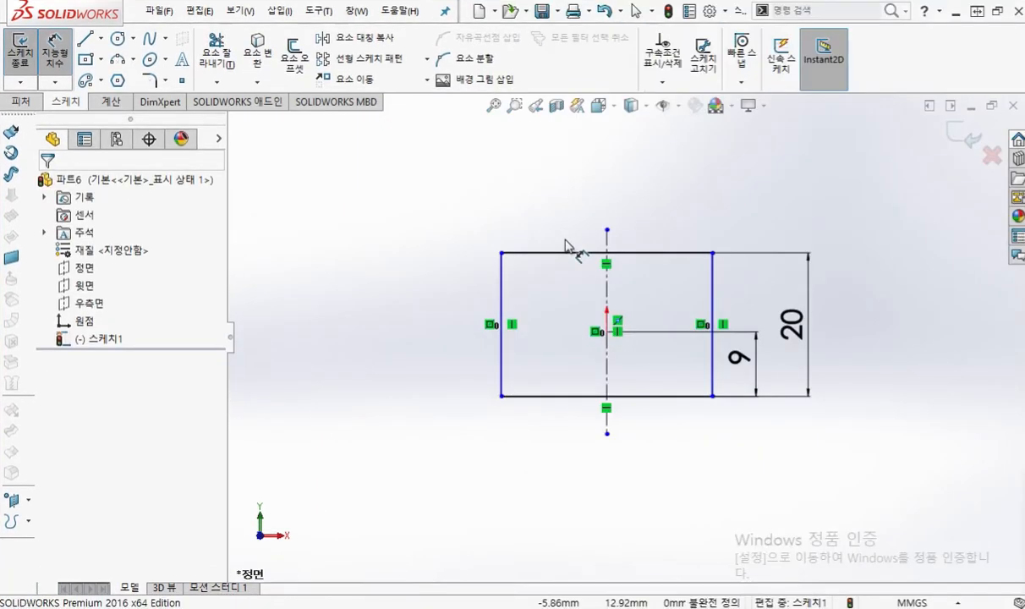
left_click(713, 293)
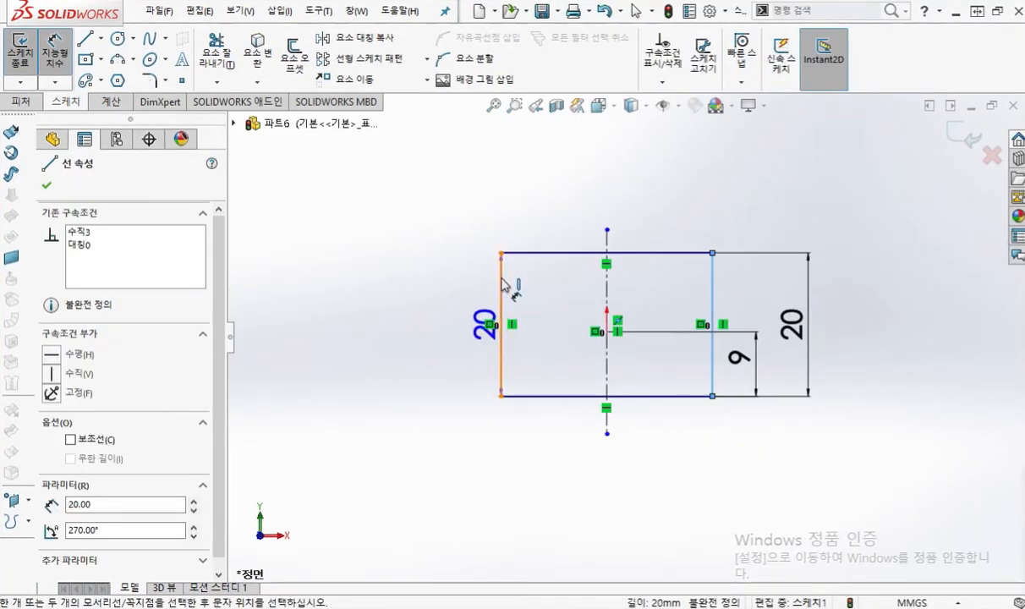
left_click(502, 284)
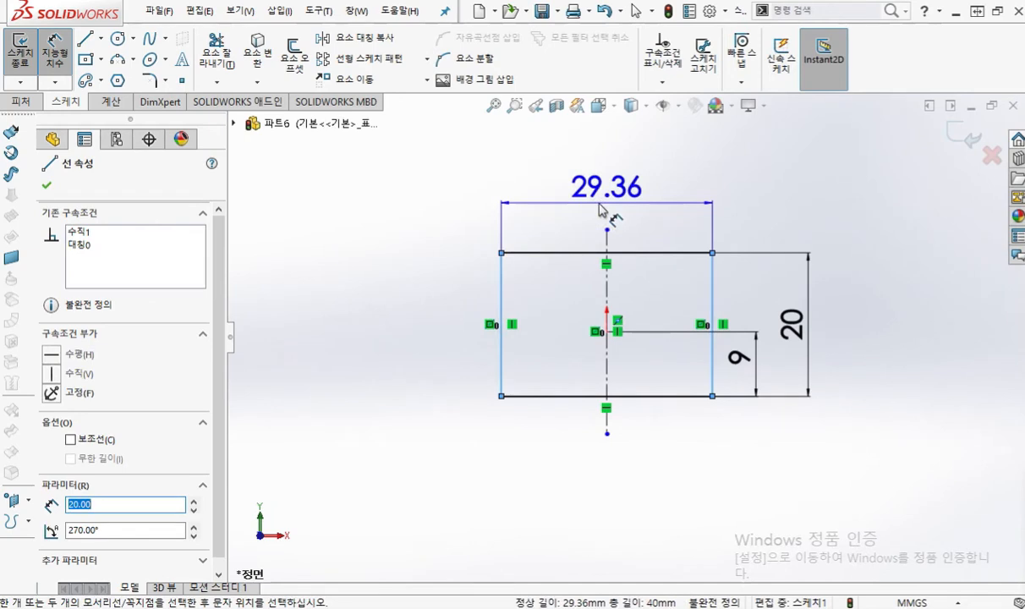
left_click(600, 210)
key("Return")
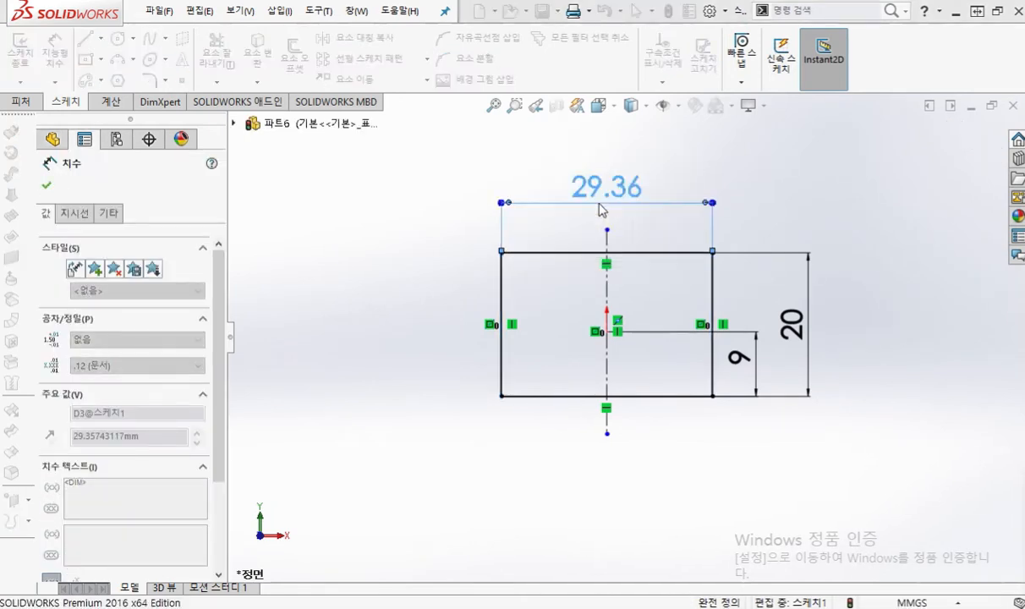
left_click(701, 223)
scroll(703, 226, "up", 1)
middle_click_drag(733, 260, 709, 242, "ctrl")
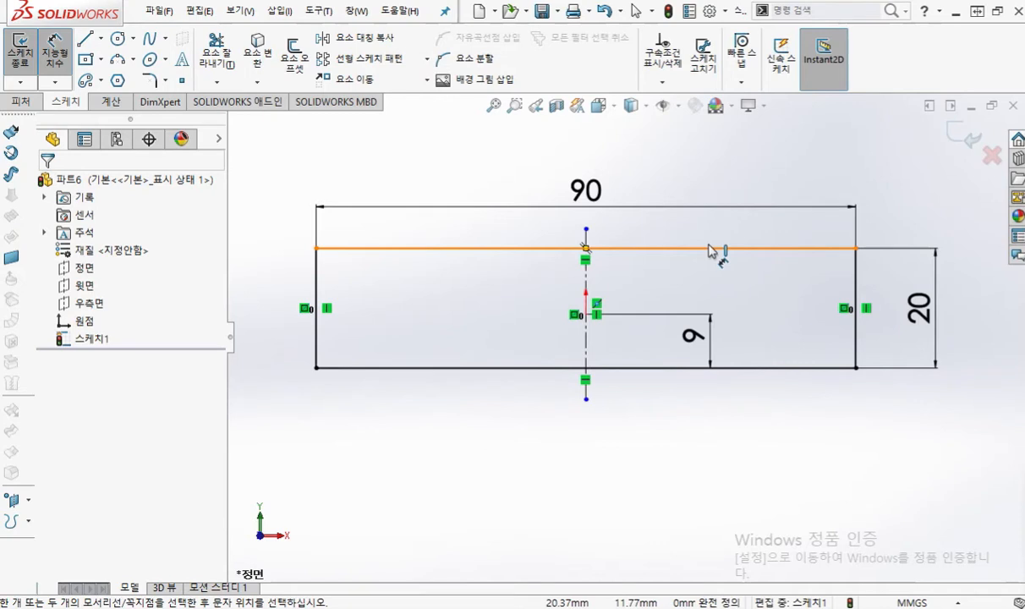
Examine the rectangle's two upper corners, where the drawing calls for chamfers.
key("F2")
left_click_drag(356, 247, 301, 288)
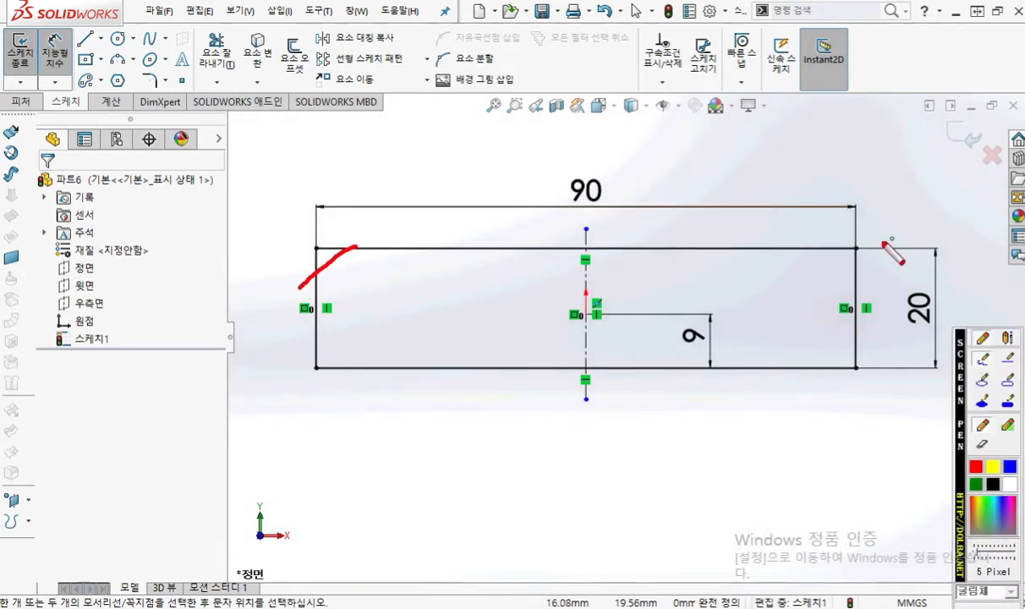
left_click_drag(805, 245, 862, 279)
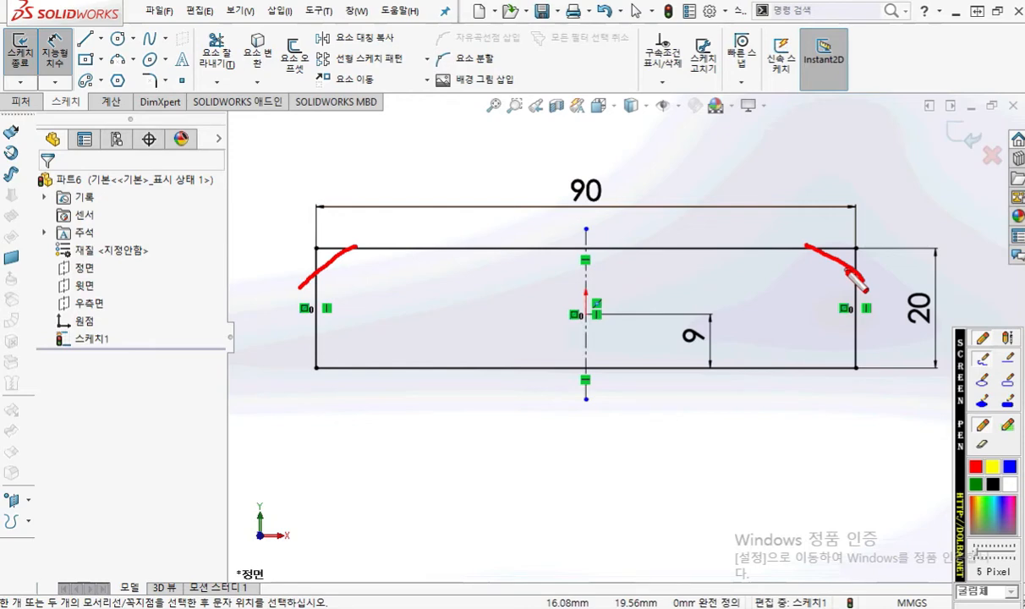
key("Escape")
Examine the plate thickness and the counterbore diameter in the drawing's side section view.
left_click(998, 12)
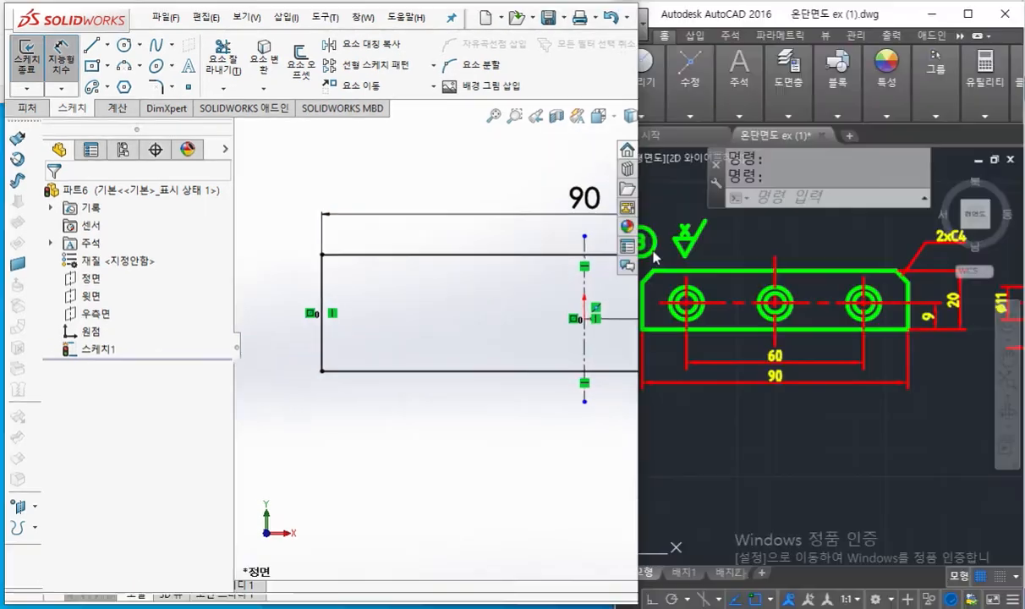
scroll(519, 396, "up", 3)
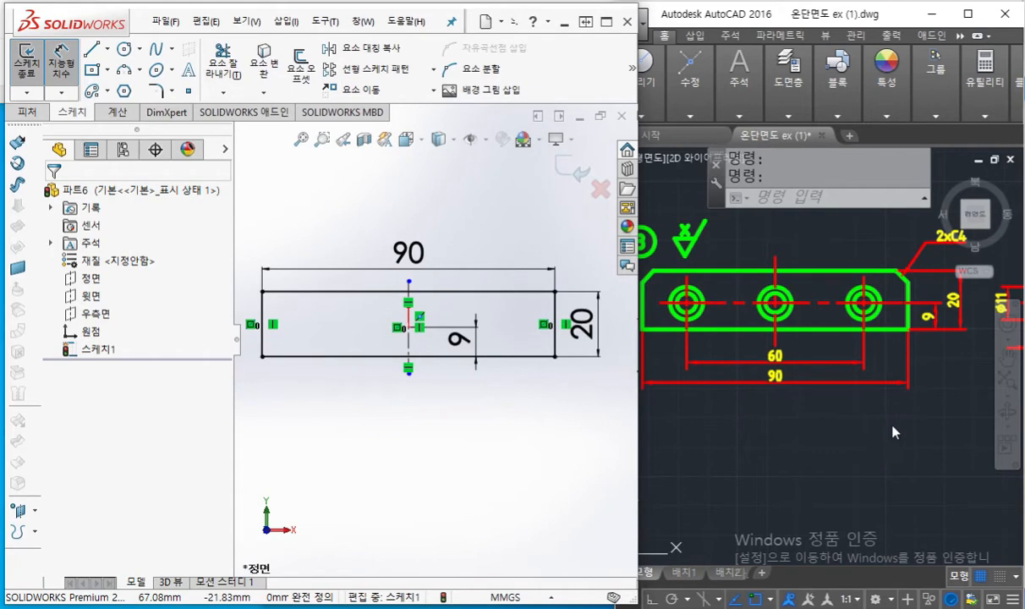
mouse_move(912, 414)
middle_mouse_down()
mouse_move(848, 426)
mouse_move(661, 431)
middle_mouse_up()
scroll(854, 394, "up", 3)
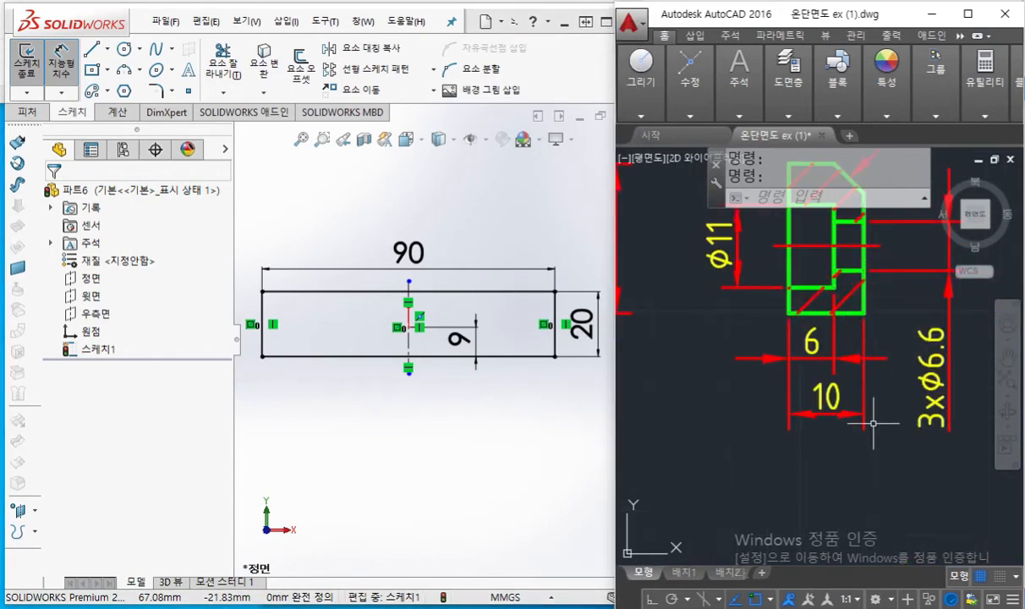
key("F2")
mouse_move(860, 437)
left_mouse_down()
mouse_move(772, 415)
mouse_move(886, 430)
mouse_move(843, 460)
left_mouse_up()
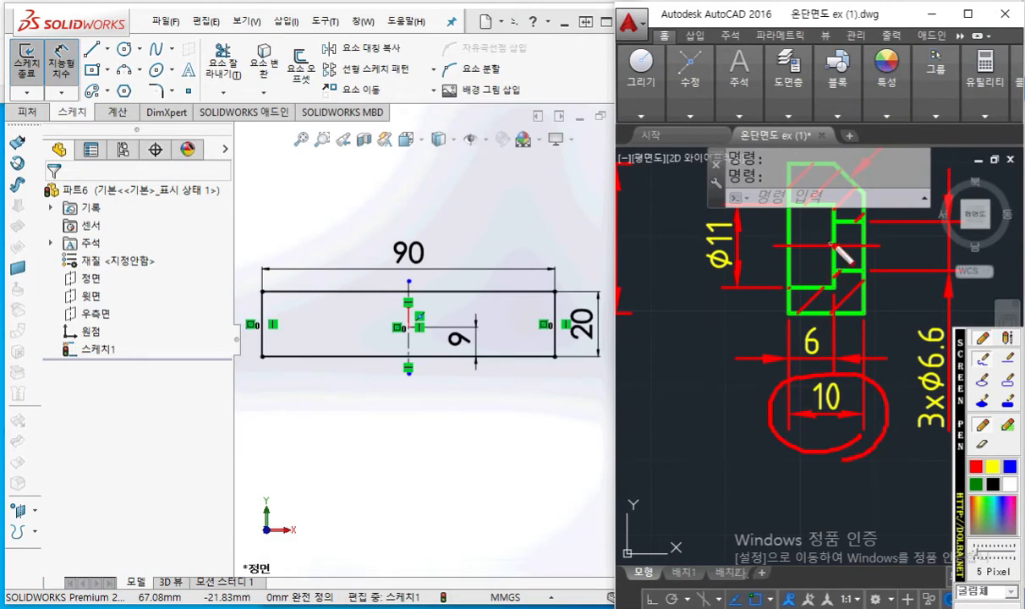
mouse_move(845, 255)
left_mouse_down()
mouse_move(668, 240)
mouse_move(739, 254)
mouse_move(766, 273)
left_mouse_up()
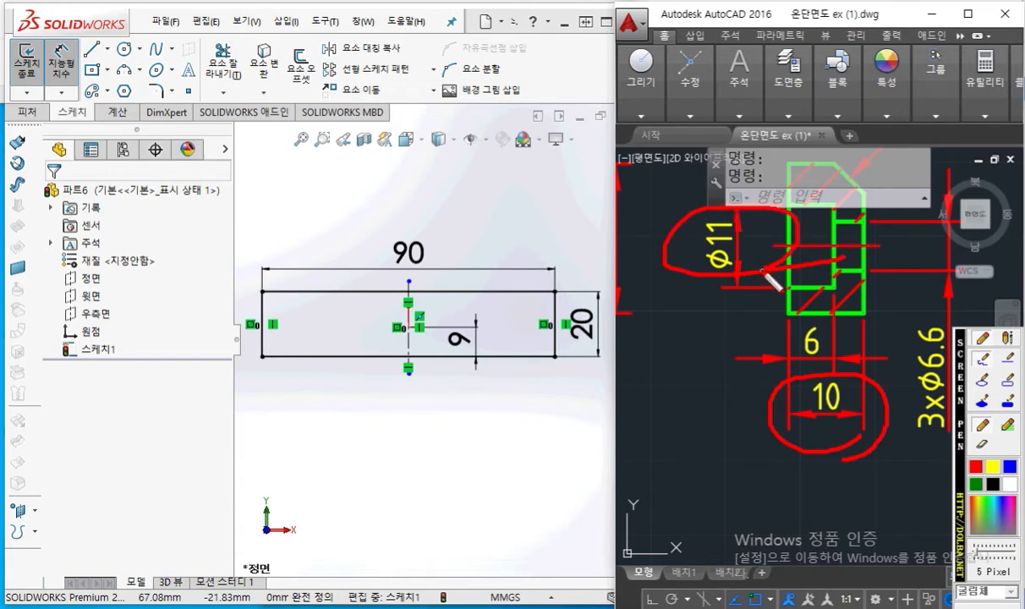
key("Escape")
Extrude the rectangle sketch as a blind boss with a depth of 10 mm.
left_click(402, 408)
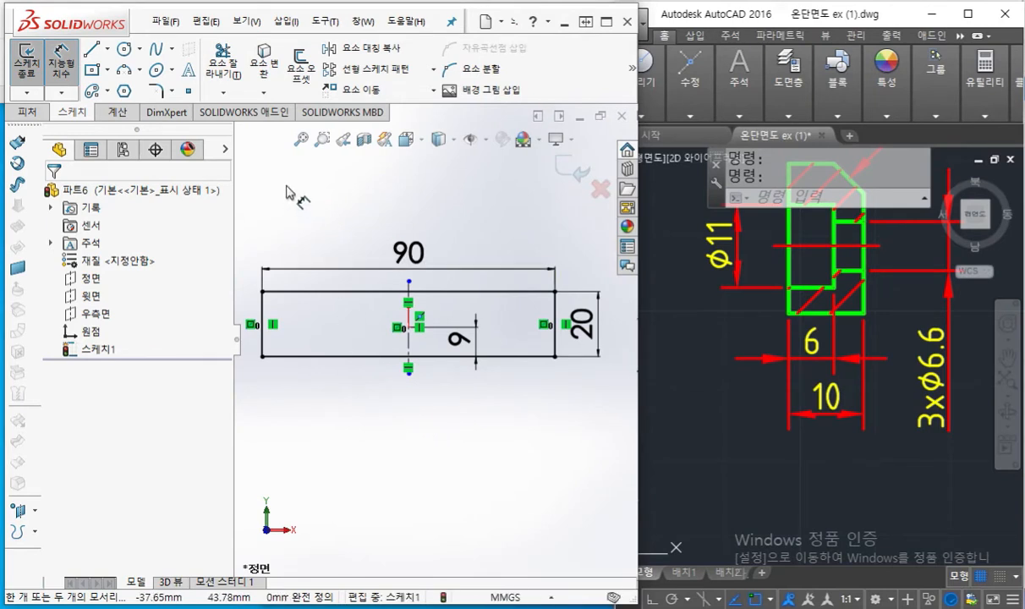
key("s")
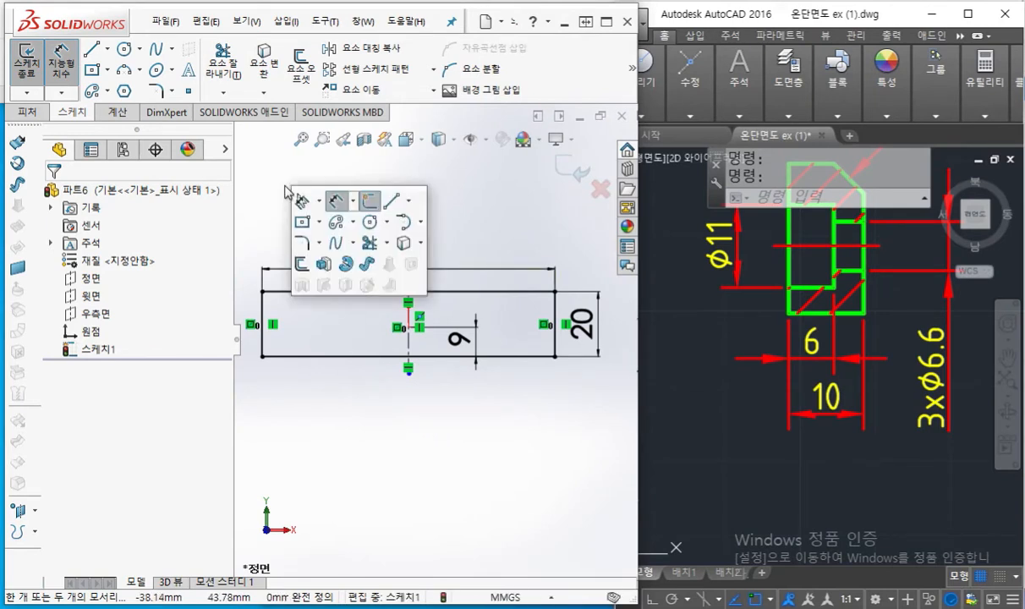
left_click(323, 265)
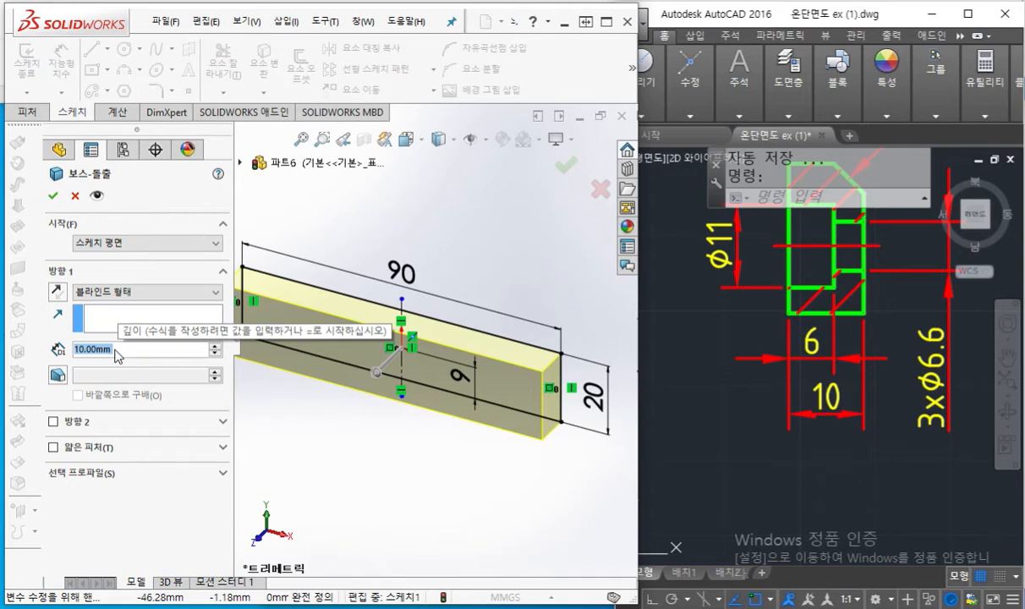
type("35")
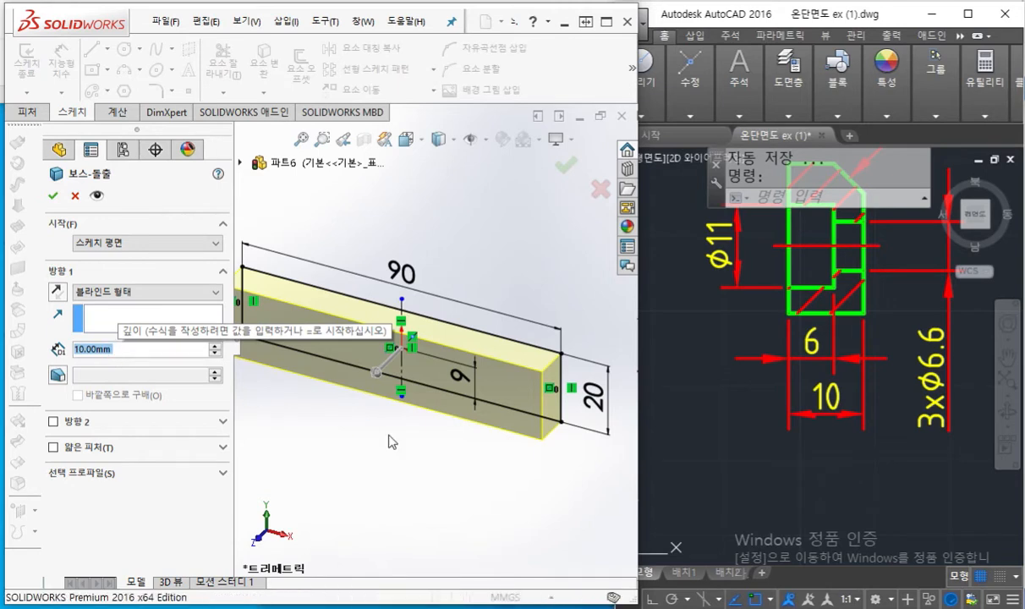
key("Return")
middle_click_drag(379, 427, 377, 412, "ctrl")
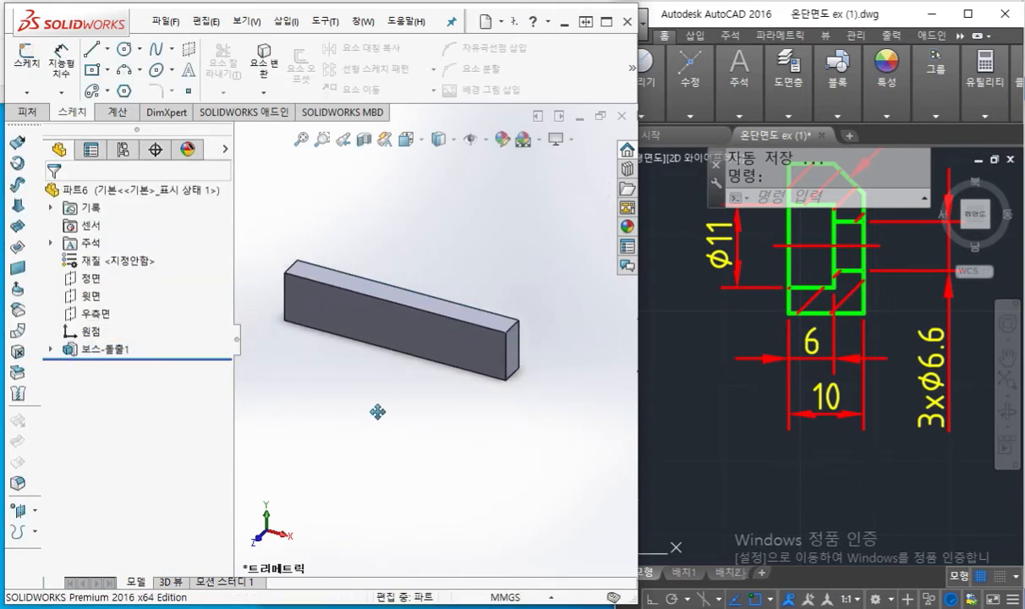
Examine the centre hole's location and its height dimension from the bottom edge in the AutoCAD drawing's front view.
left_click(692, 335)
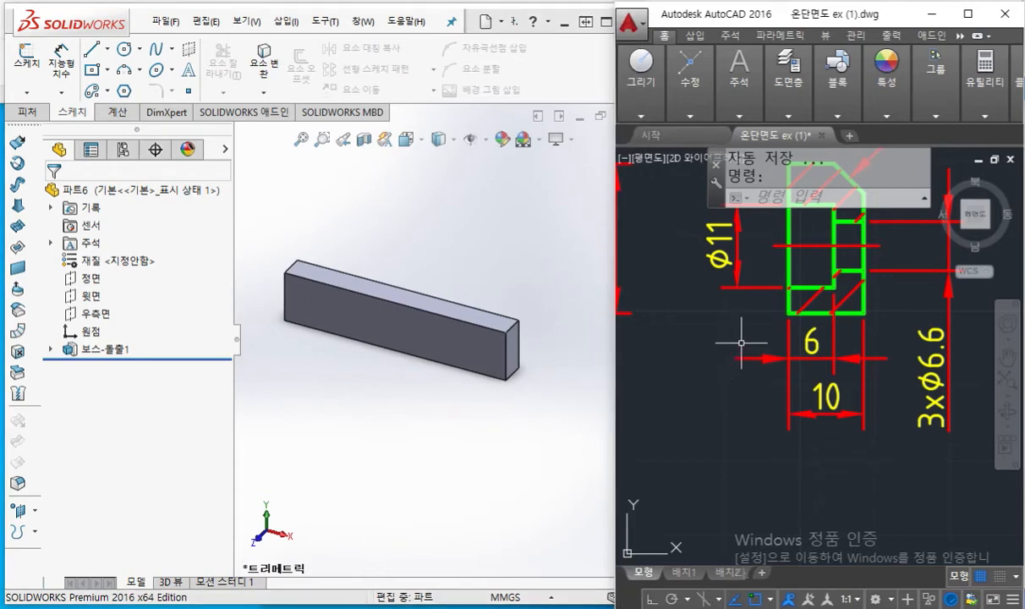
left_click(969, 18)
mouse_move(239, 318)
middle_mouse_down()
mouse_move(620, 398)
mouse_move(639, 365)
mouse_move(628, 352)
middle_mouse_up()
scroll(620, 399, "down", 5)
key("F2")
mouse_move(489, 315)
left_mouse_down()
mouse_move(455, 341)
mouse_move(497, 345)
left_mouse_up()
mouse_move(632, 319)
left_mouse_down()
mouse_move(606, 340)
mouse_move(647, 383)
left_mouse_up()
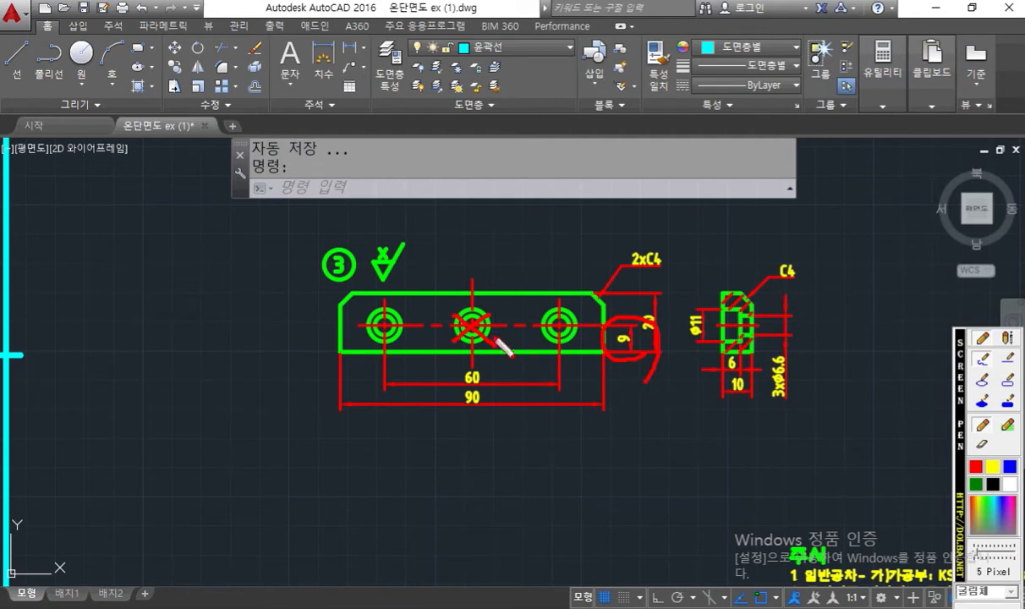
left_click(1011, 485)
mouse_move(479, 313)
left_mouse_down()
mouse_move(455, 342)
mouse_move(483, 337)
left_mouse_up()
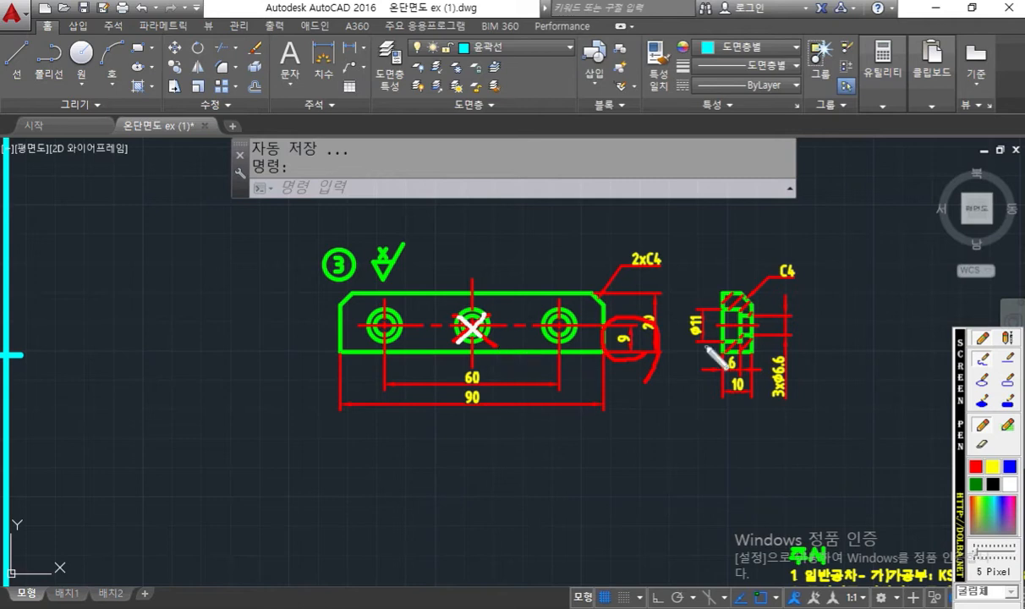
key("Escape")
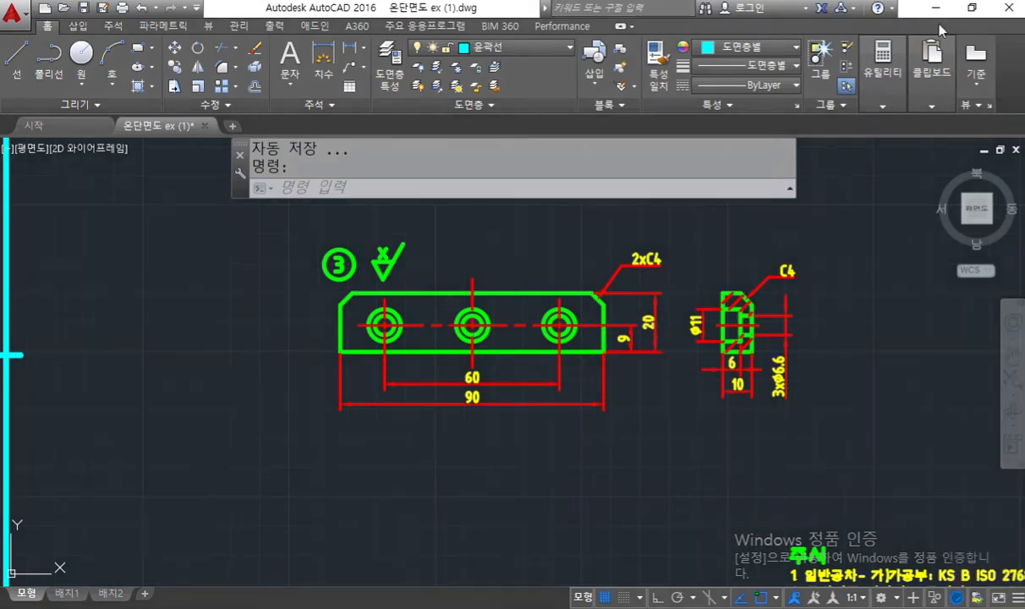
left_click(972, 9)
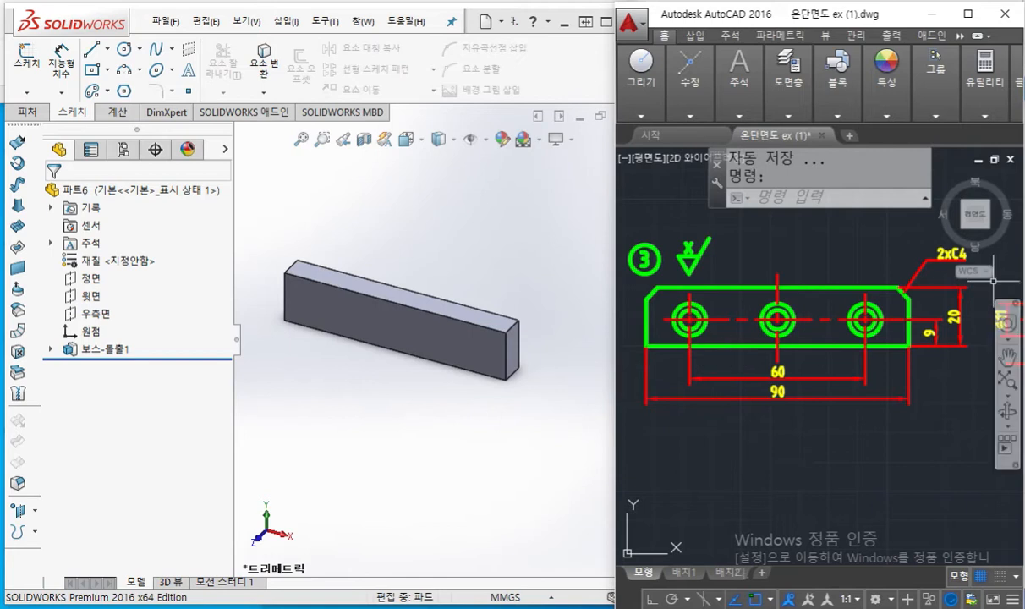
Examine the 2xC4 chamfer callout in the drawing and interpret it as a distance and angle.
mouse_move(950, 386)
middle_mouse_down()
mouse_move(882, 395)
mouse_move(805, 387)
middle_mouse_up()
scroll(831, 348, "up", 2)
middle_click_drag(831, 349, 829, 378)
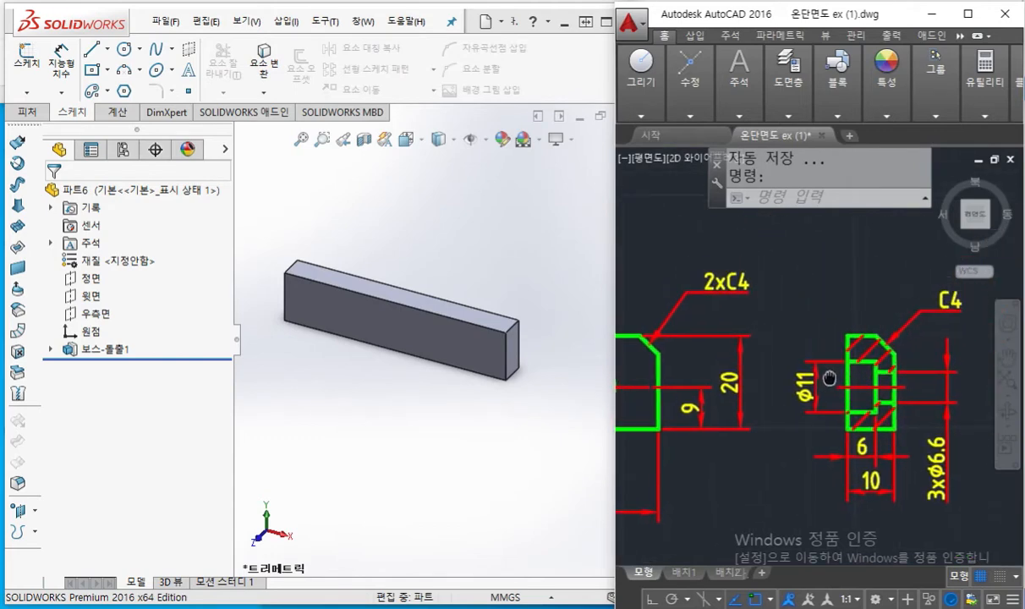
key("F2")
mouse_move(955, 369)
left_mouse_down()
mouse_move(7, 184)
mouse_move(36, 293)
mouse_move(8, 313)
left_mouse_up()
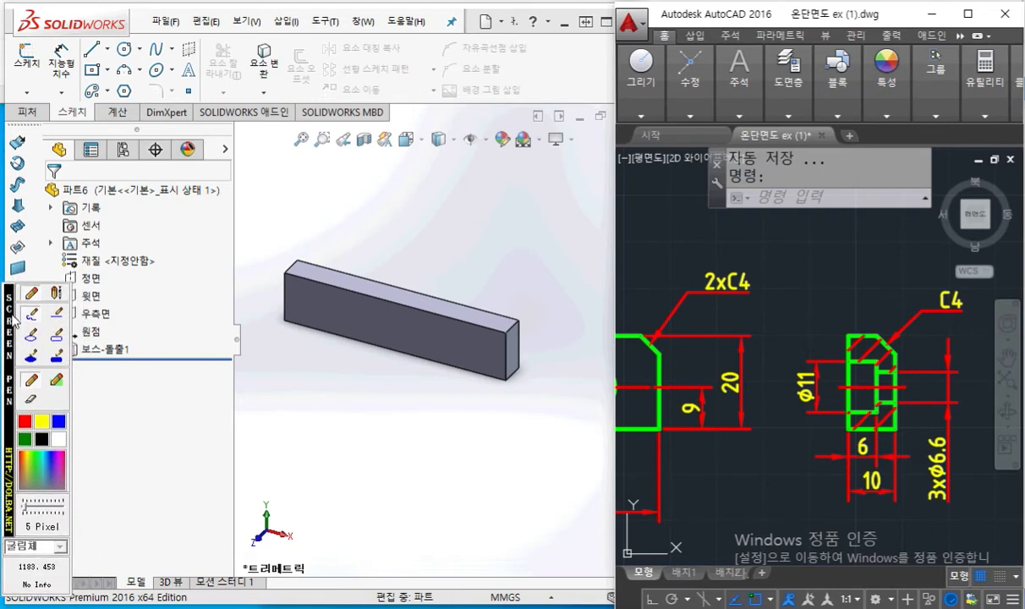
mouse_move(769, 303)
left_mouse_down()
mouse_move(787, 279)
mouse_move(768, 305)
left_mouse_up()
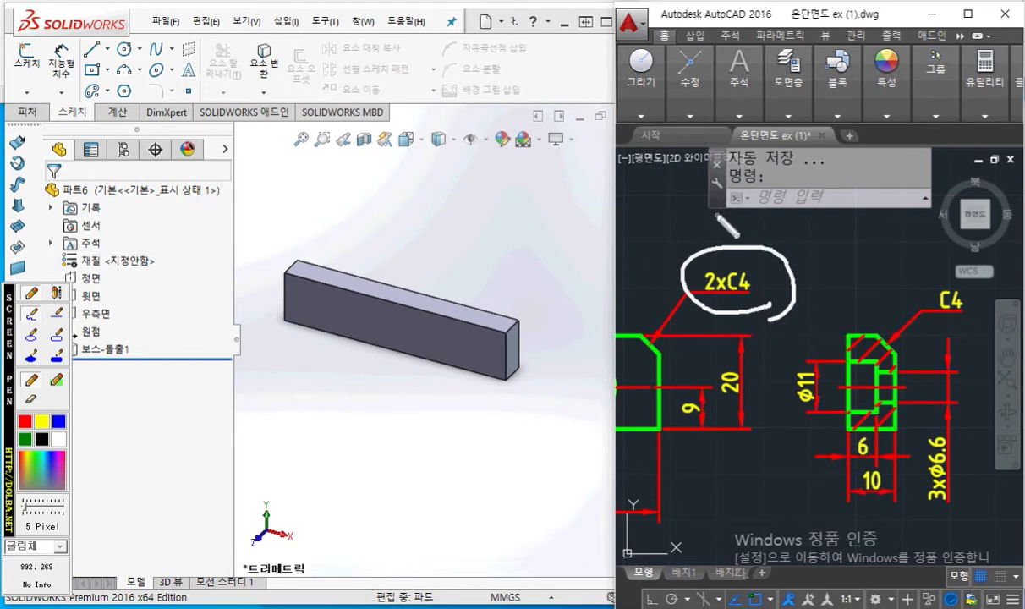
mouse_move(706, 214)
left_mouse_down()
mouse_move(714, 214)
mouse_move(708, 236)
mouse_move(738, 224)
mouse_move(738, 237)
mouse_move(811, 227)
mouse_move(806, 240)
mouse_move(866, 242)
left_mouse_up()
left_click_drag(864, 218, 845, 242)
mouse_move(898, 209)
left_mouse_down()
mouse_move(911, 230)
mouse_move(905, 247)
mouse_move(926, 247)
mouse_move(943, 209)
left_mouse_up()
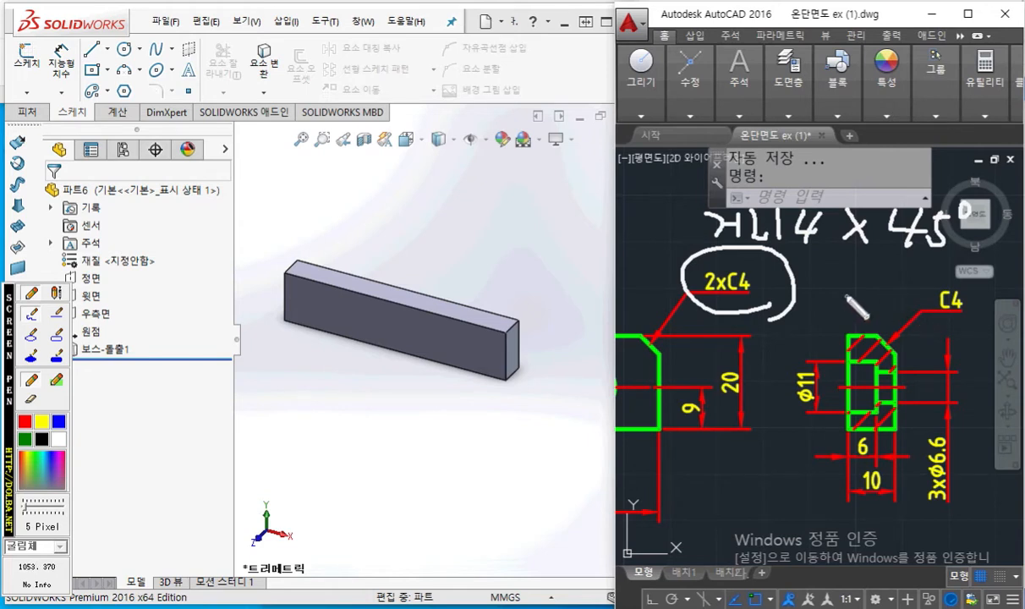
key("Escape")
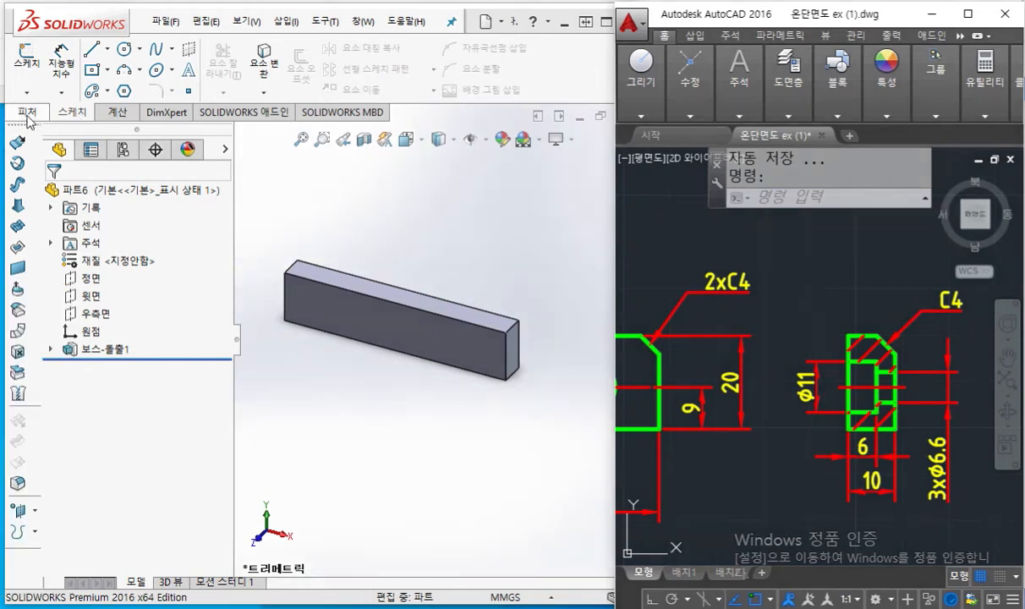
Start the Chamfer feature for the plate's two short top end edges.
left_click(28, 113)
left_click(415, 92)
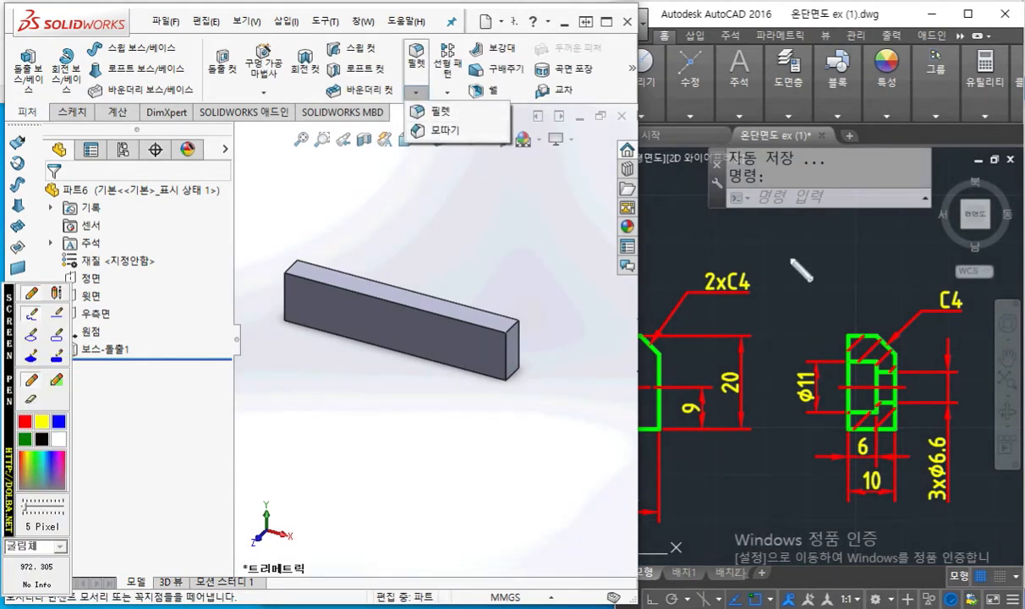
mouse_move(427, 163)
left_mouse_down()
mouse_move(461, 122)
mouse_move(449, 161)
mouse_move(497, 163)
mouse_move(546, 279)
mouse_move(497, 340)
left_mouse_up()
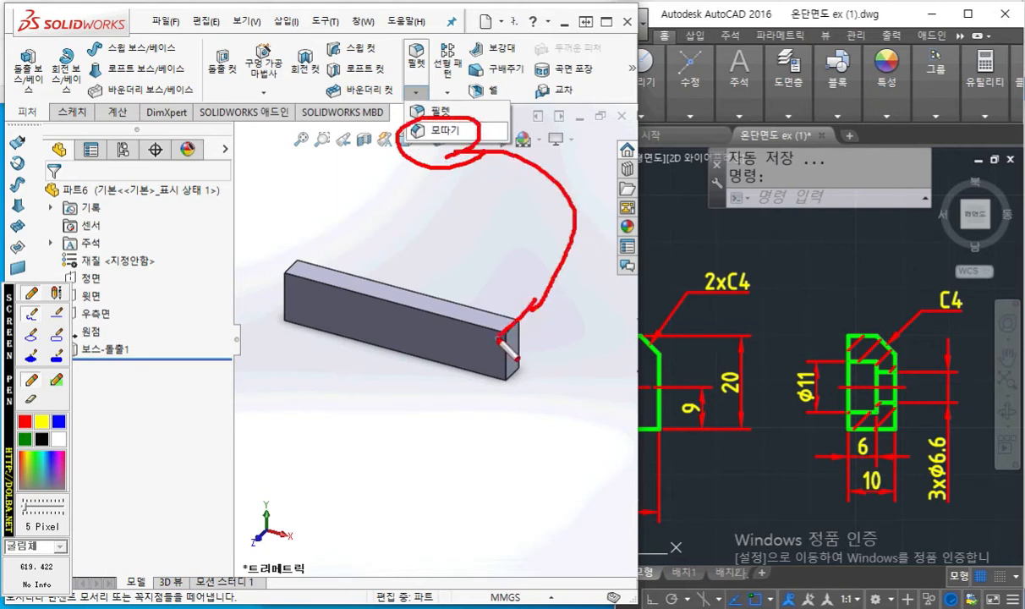
left_click_drag(316, 243, 259, 293)
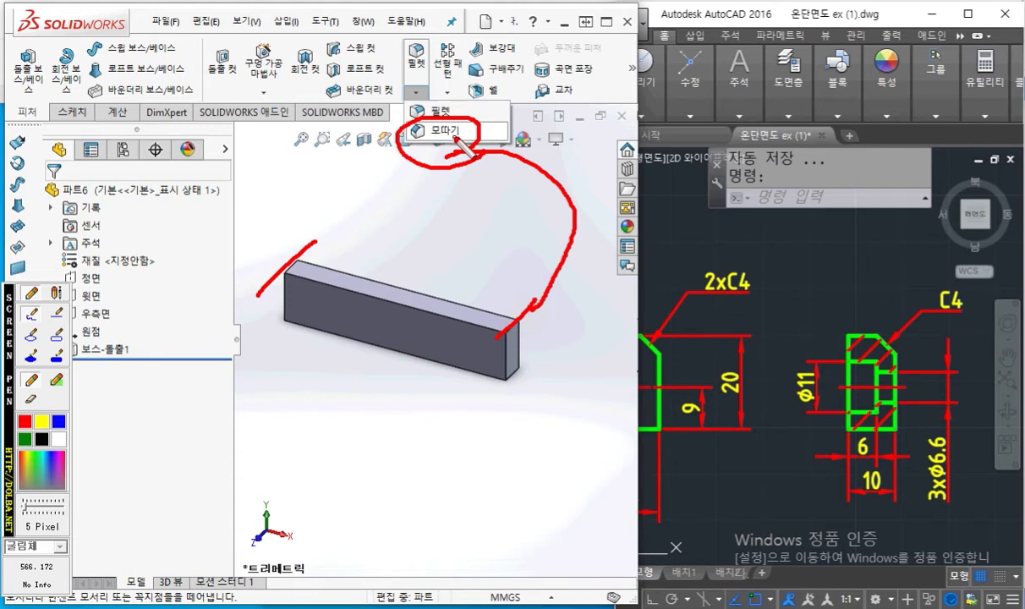
key("Escape")
left_click(417, 94)
left_click(425, 130)
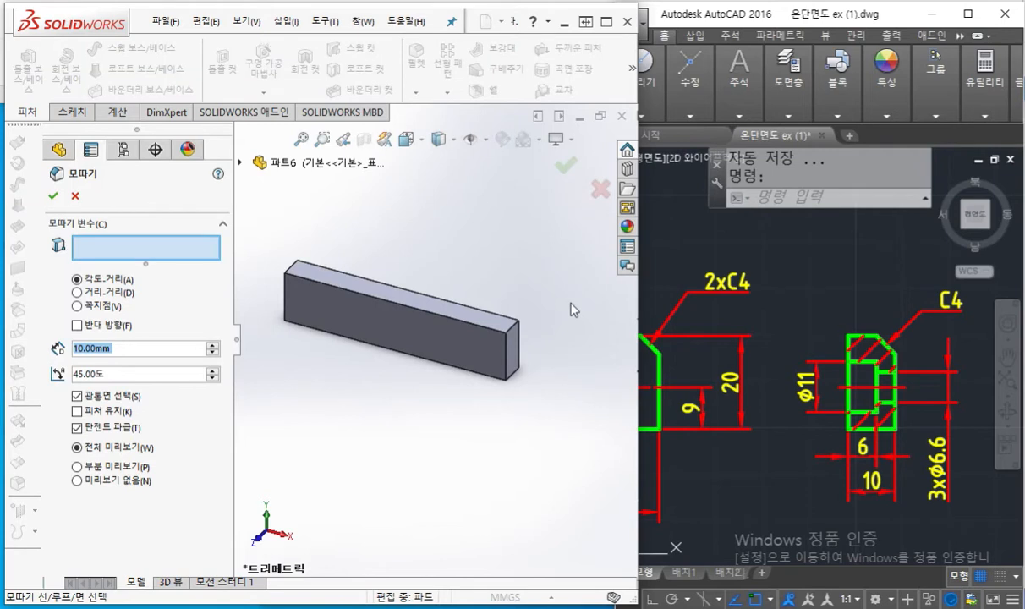
Examine the chamfer's angle-distance type, its distance and angle settings, and the two end edges they apply to.
key("F2")
left_click_drag(13, 327, 561, 339)
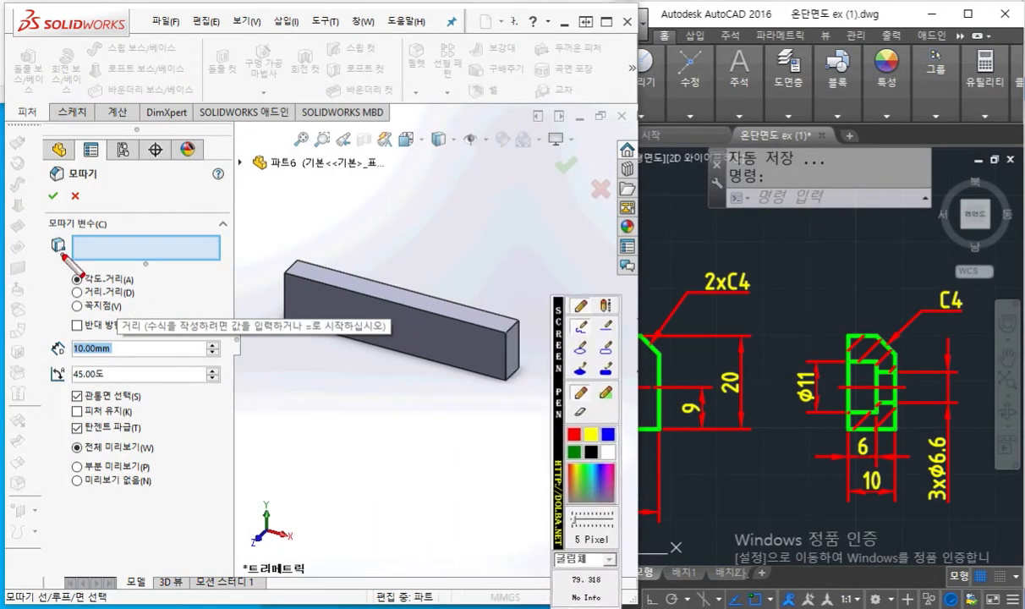
mouse_move(65, 287)
left_mouse_down()
mouse_move(191, 282)
mouse_move(204, 271)
mouse_move(194, 296)
left_mouse_up()
left_click_drag(203, 277, 230, 288)
mouse_move(236, 278)
left_mouse_down()
mouse_move(247, 290)
mouse_move(273, 283)
left_mouse_up()
left_click_drag(271, 260, 273, 290)
mouse_move(127, 333)
left_mouse_down()
mouse_move(129, 354)
mouse_move(144, 342)
left_mouse_up()
mouse_move(146, 327)
left_mouse_down()
mouse_move(147, 356)
mouse_move(194, 343)
mouse_move(159, 358)
left_mouse_up()
mouse_move(206, 328)
left_mouse_down()
mouse_move(208, 346)
mouse_move(237, 336)
left_mouse_up()
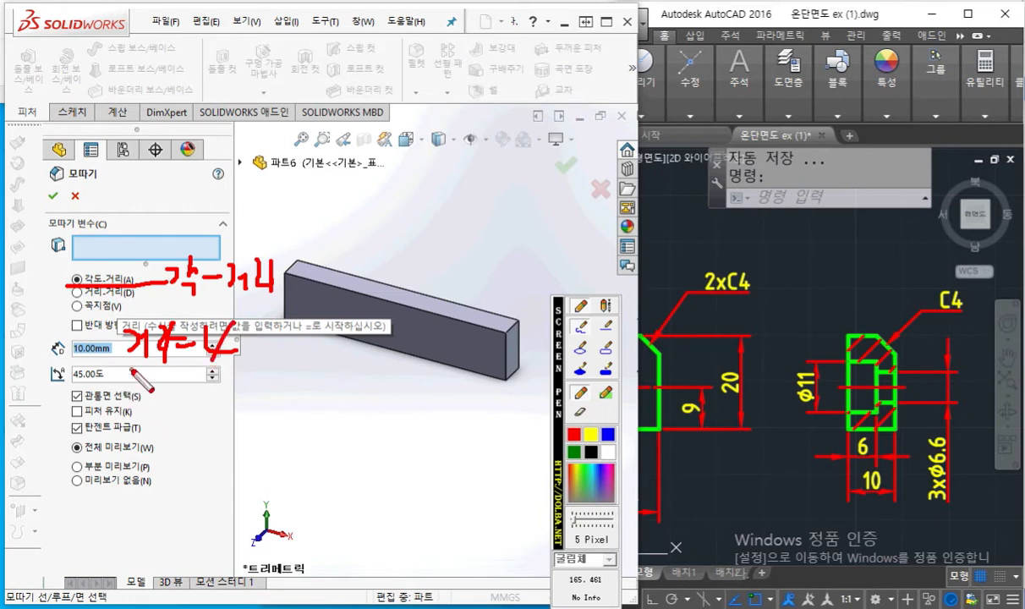
mouse_move(131, 372)
left_mouse_down()
mouse_move(126, 387)
mouse_move(145, 390)
mouse_move(180, 374)
left_mouse_up()
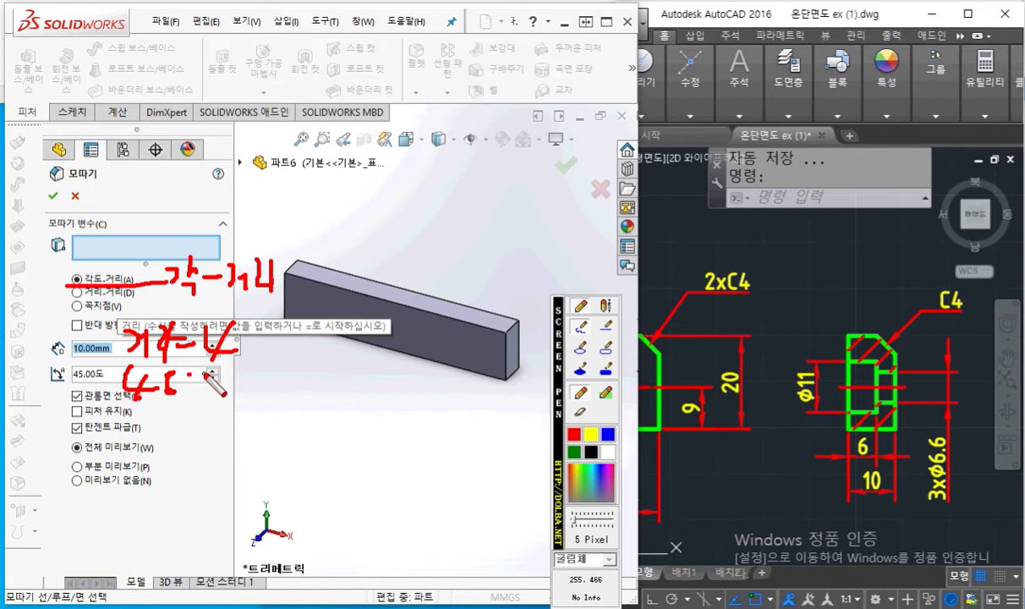
mouse_move(179, 246)
left_mouse_down()
mouse_move(460, 218)
mouse_move(496, 298)
left_mouse_up()
left_click_drag(532, 309, 490, 348)
left_click_drag(303, 246, 279, 286)
mouse_move(234, 202)
left_mouse_down()
mouse_move(269, 203)
mouse_move(289, 256)
mouse_move(298, 230)
left_mouse_up()
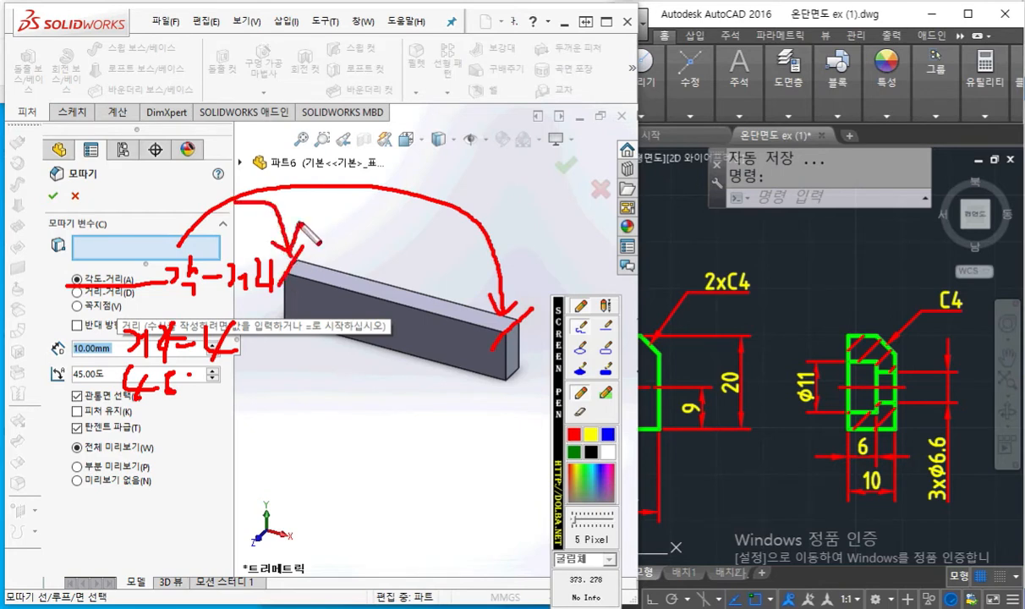
key("Escape")
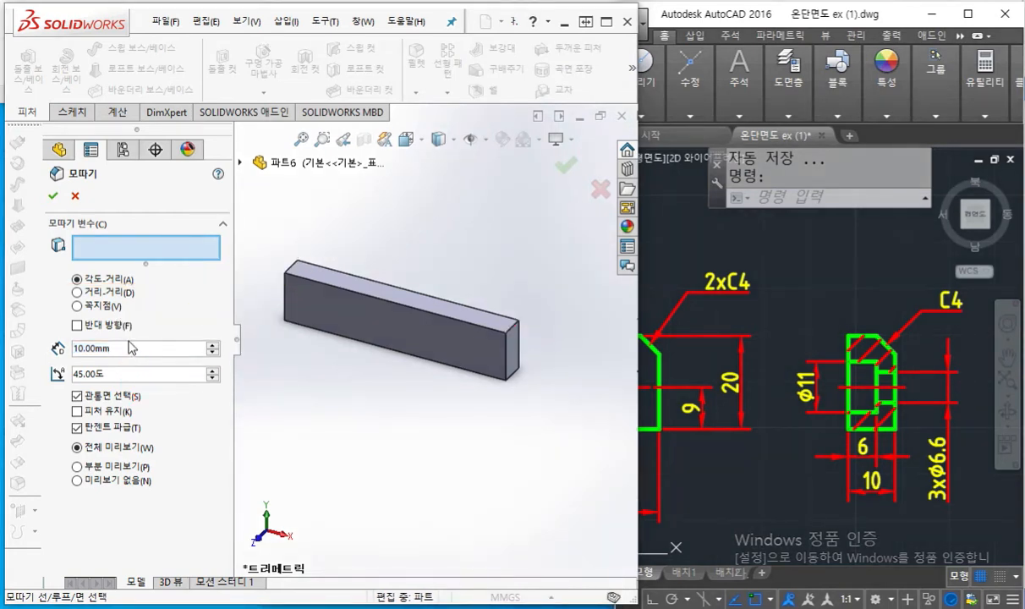
Set the chamfer distance to 4 mm and select the two short top end edges of the plate.
double_click(140, 347)
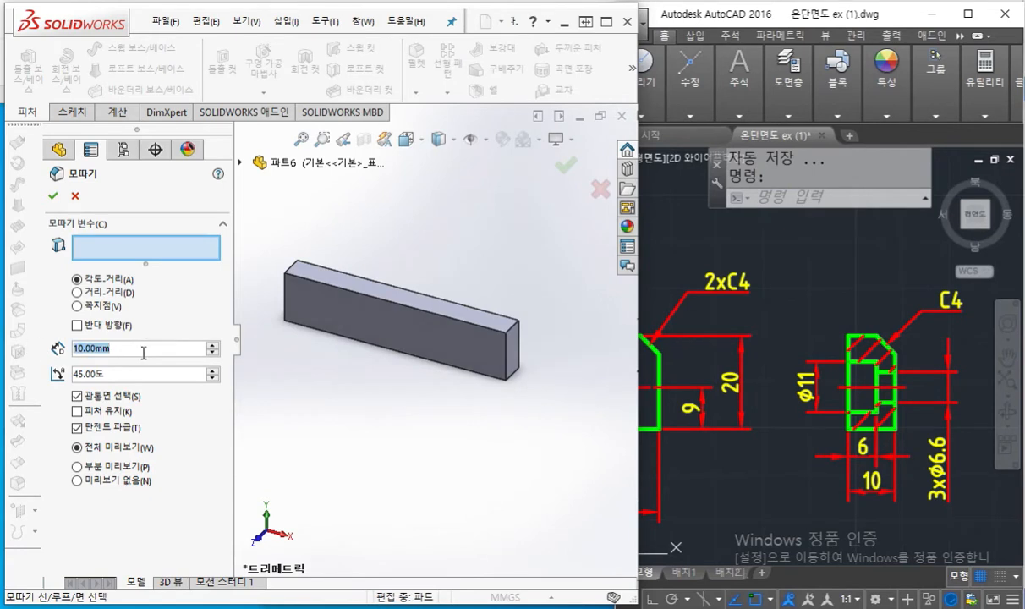
type("4")
key("Return")
left_click(293, 269)
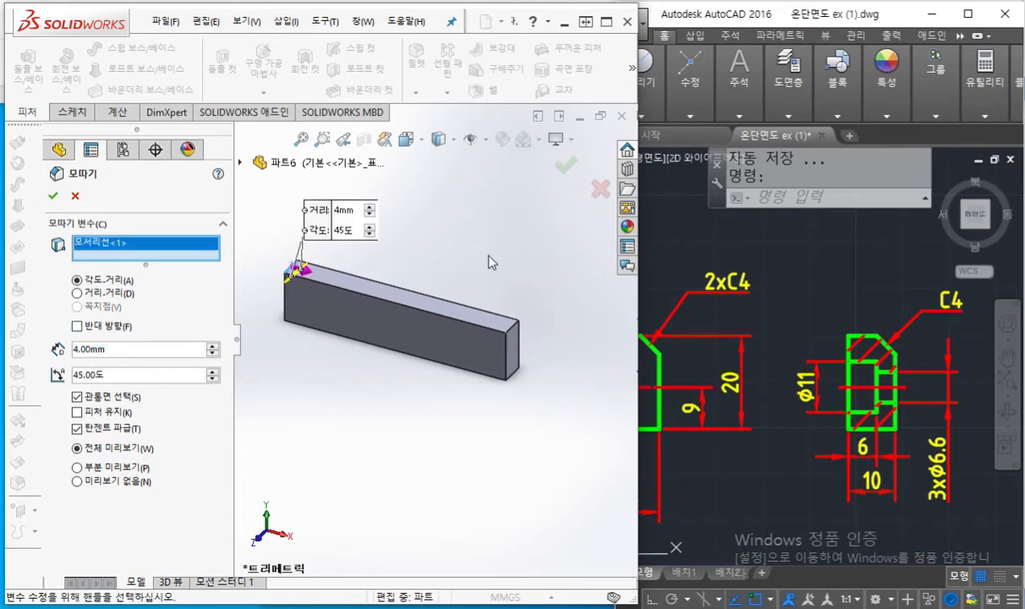
left_click(506, 331)
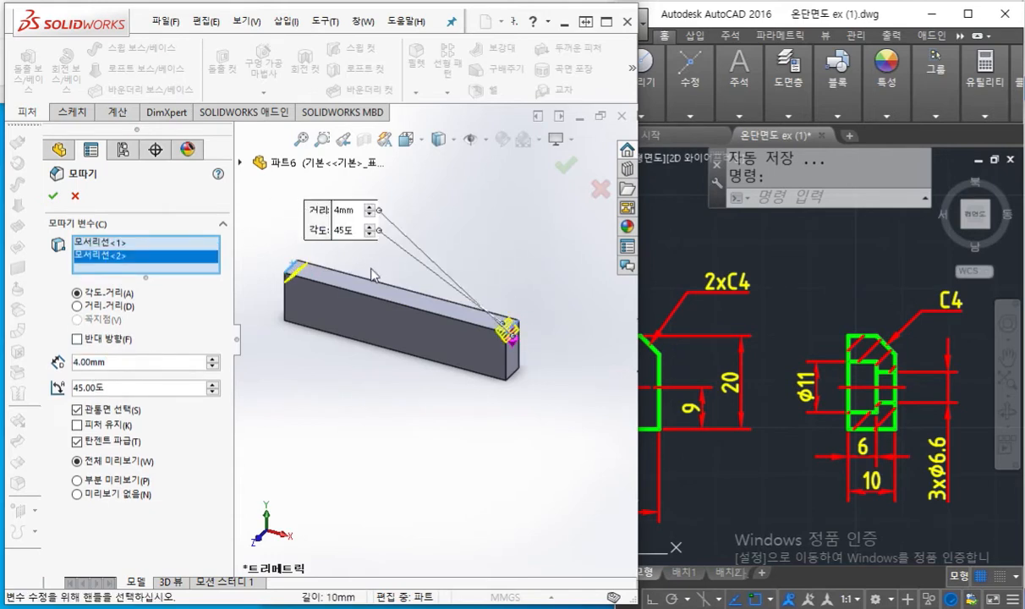
Examine the full chamfer preview on both end edges and their entries in the edge selection.
key("F12")
left_click_drag(298, 257, 284, 268)
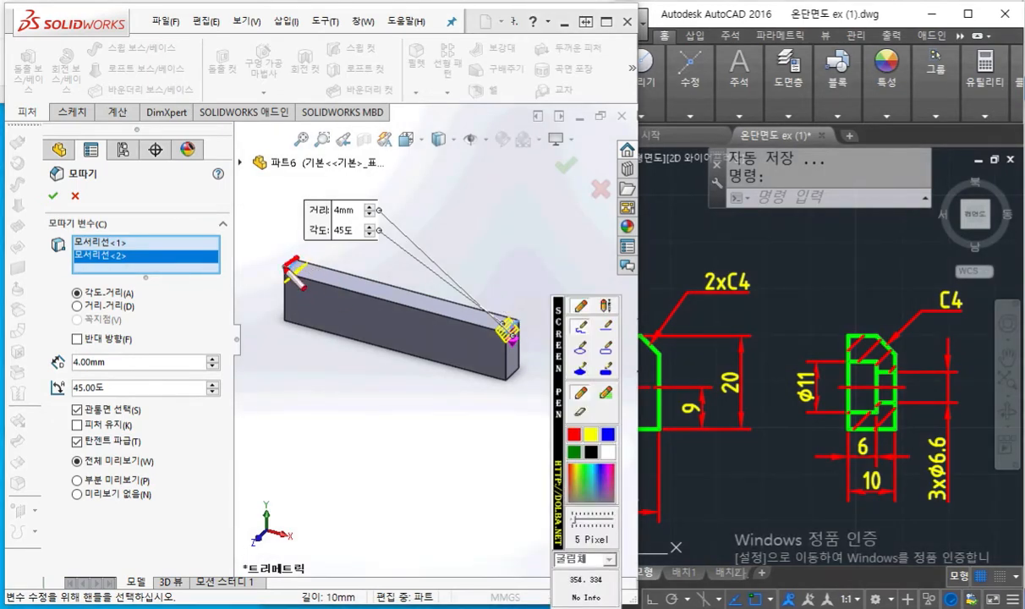
left_click_drag(530, 316, 495, 337)
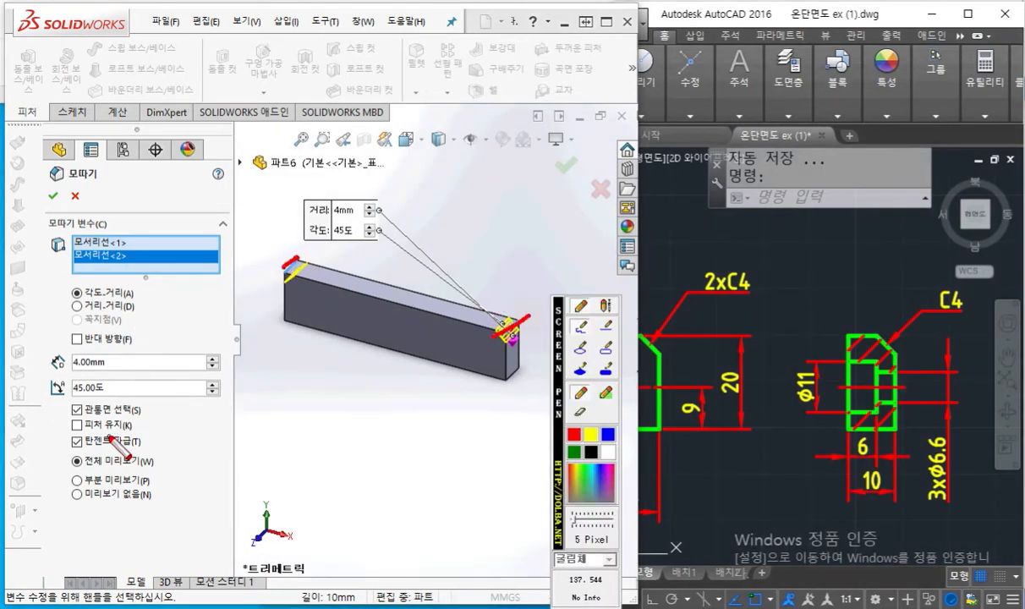
left_click_drag(64, 466, 203, 468)
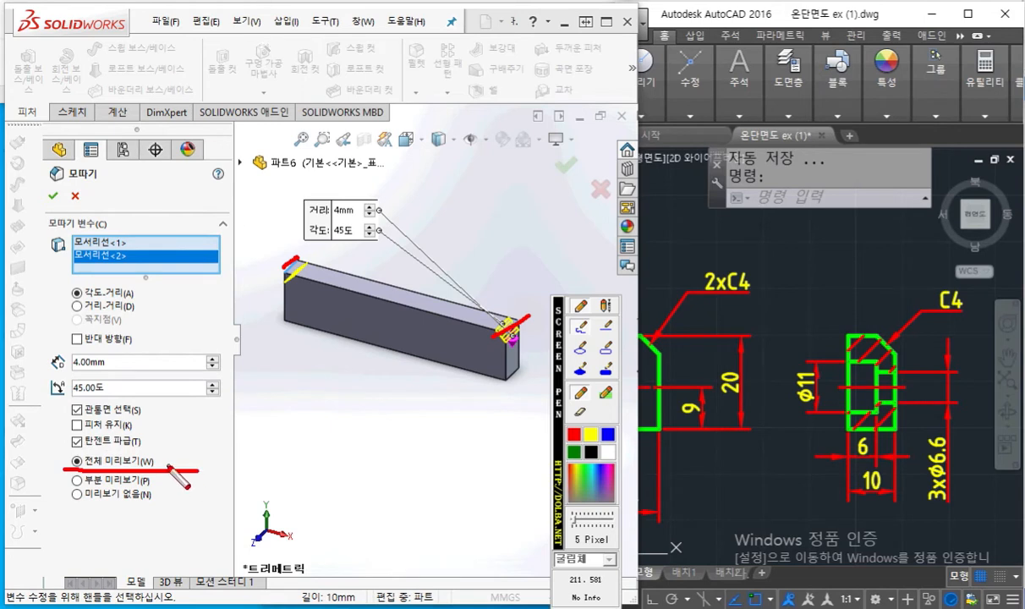
mouse_move(270, 262)
left_mouse_down()
mouse_move(227, 238)
mouse_move(182, 250)
left_mouse_up()
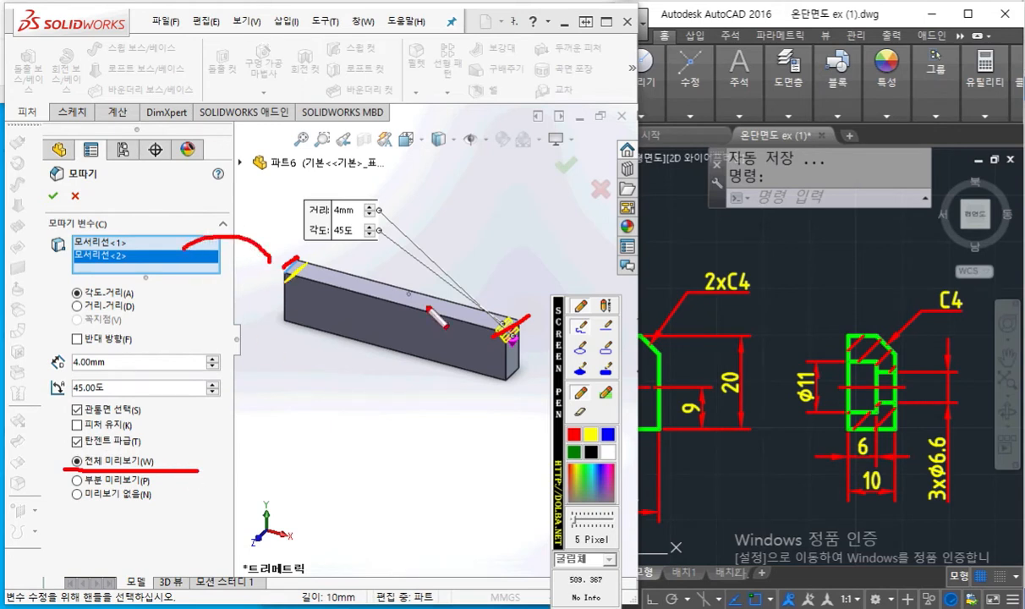
mouse_move(505, 319)
left_mouse_down()
mouse_move(247, 196)
mouse_move(196, 243)
left_mouse_up()
mouse_move(208, 201)
left_mouse_down()
mouse_move(179, 250)
mouse_move(221, 264)
left_mouse_up()
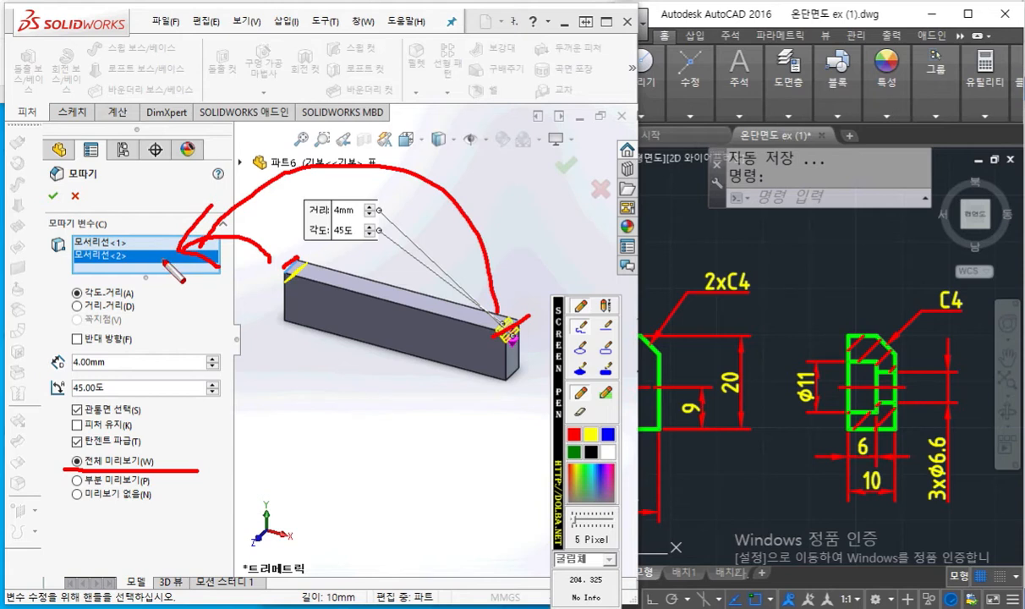
key("Escape")
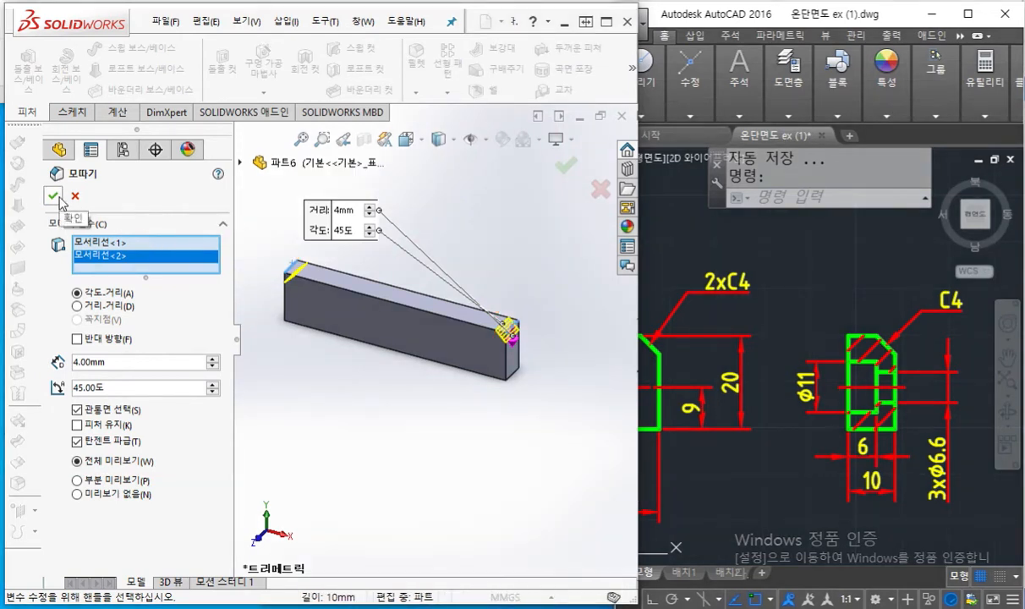
Compare the side view's C4 callout with the 2xC4 callout and locate the matching long top rear edge on the plate.
middle_click_drag(486, 394, 405, 398)
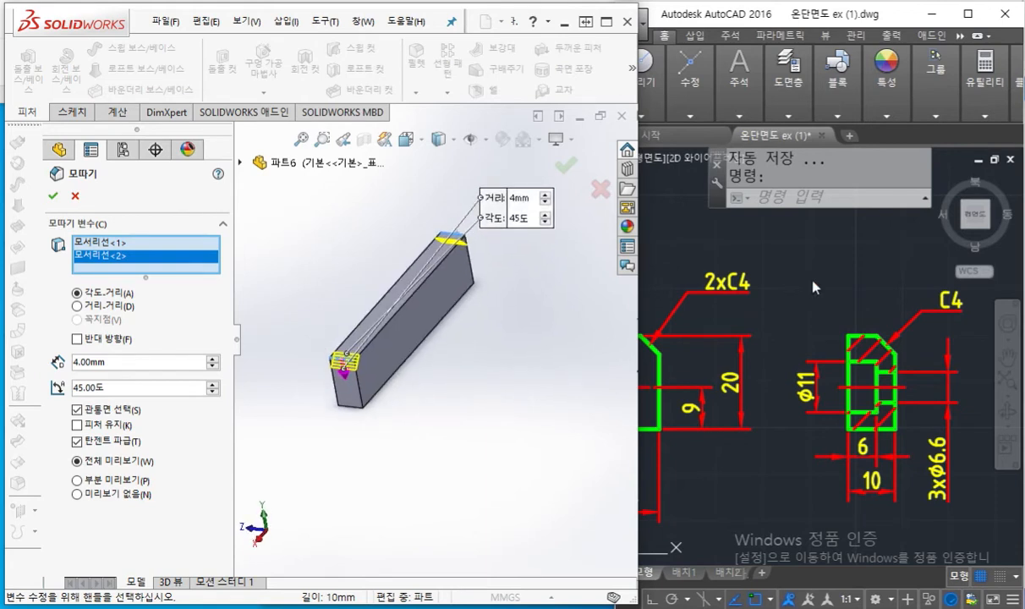
key("F12")
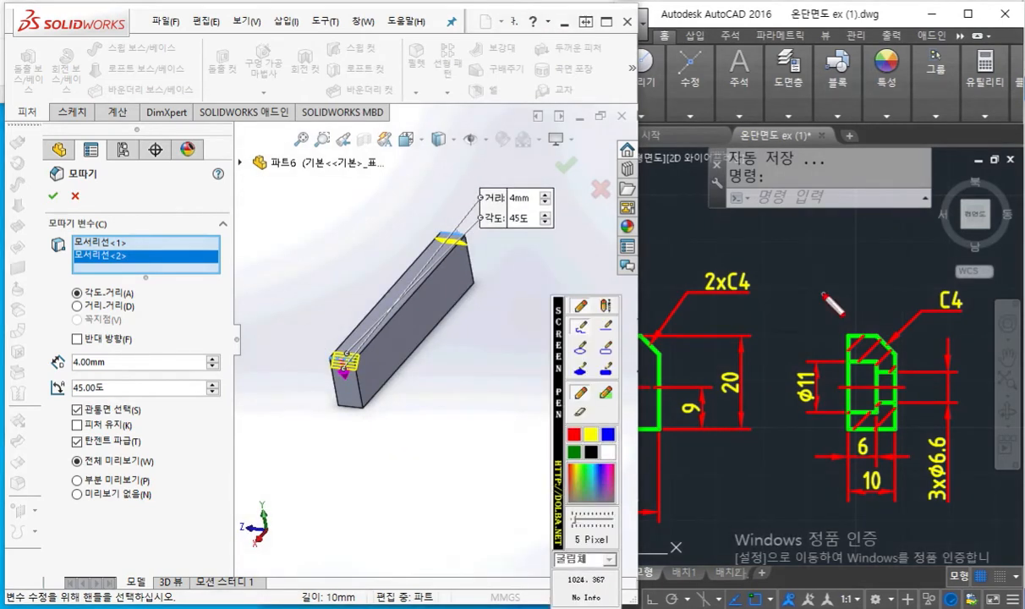
left_click(608, 452)
left_click_drag(873, 325, 898, 364)
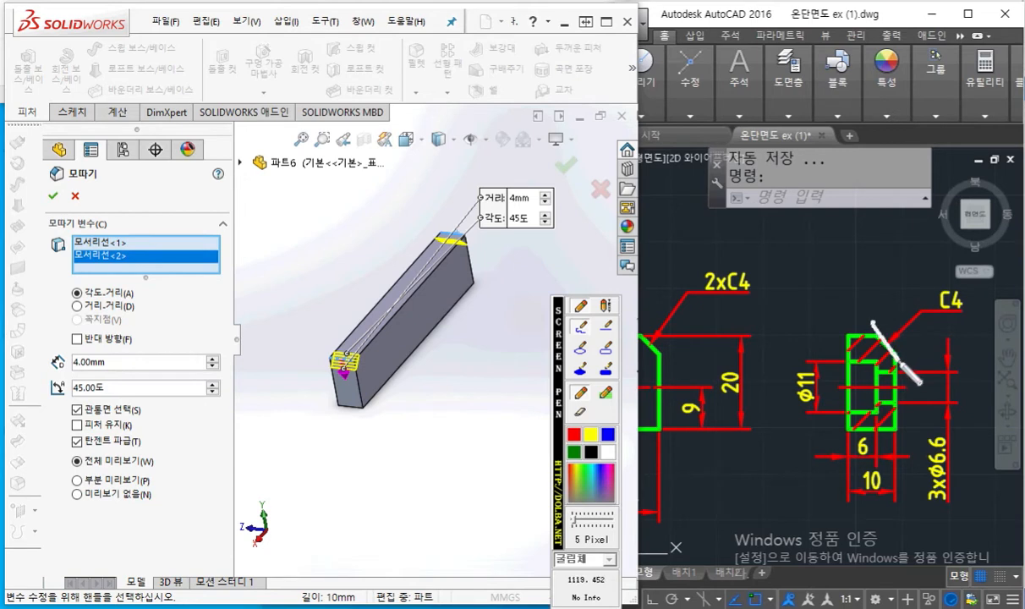
mouse_move(957, 281)
left_mouse_down()
mouse_move(930, 300)
mouse_move(946, 320)
mouse_move(985, 299)
mouse_move(967, 325)
left_mouse_up()
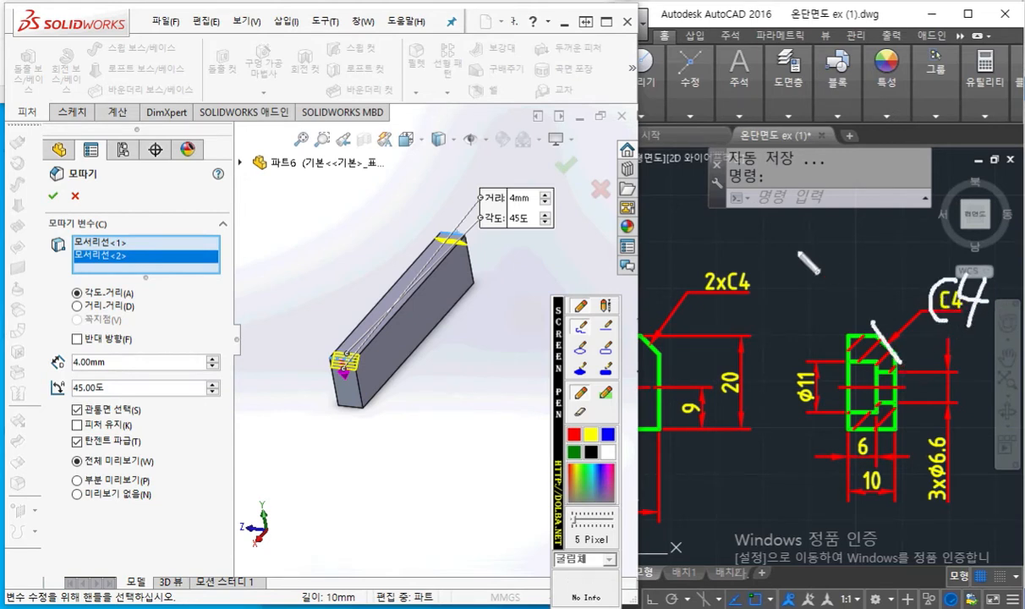
mouse_move(743, 240)
left_mouse_down()
mouse_move(724, 252)
mouse_move(744, 268)
left_mouse_up()
mouse_move(752, 232)
left_mouse_down()
mouse_move(778, 254)
mouse_move(759, 267)
left_mouse_up()
mouse_move(803, 241)
left_mouse_down()
mouse_move(936, 270)
mouse_move(897, 286)
left_mouse_up()
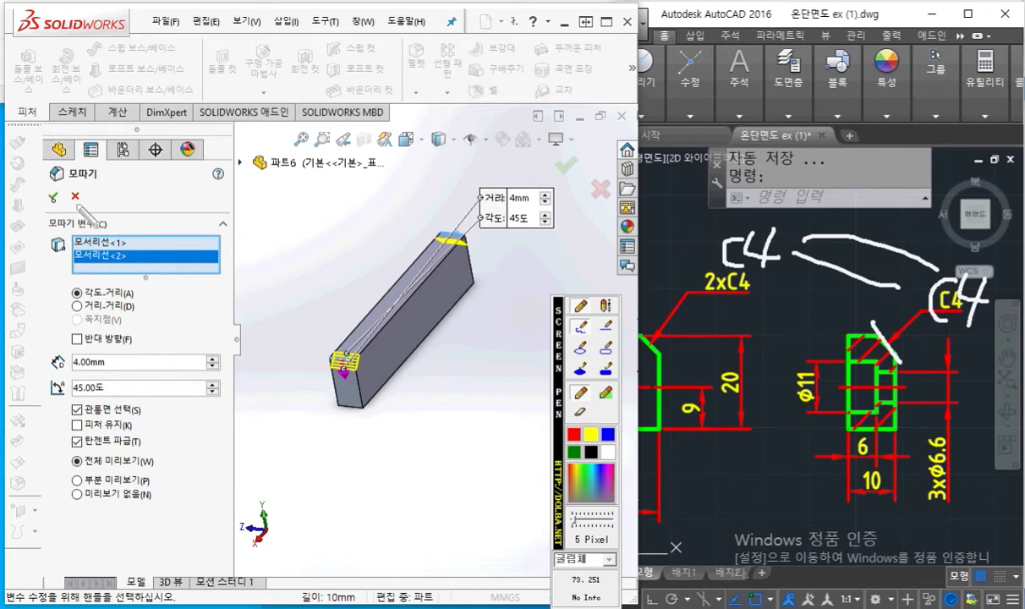
left_click(572, 434)
mouse_move(472, 232)
left_mouse_down()
mouse_move(424, 264)
mouse_move(396, 323)
mouse_move(343, 366)
left_mouse_up()
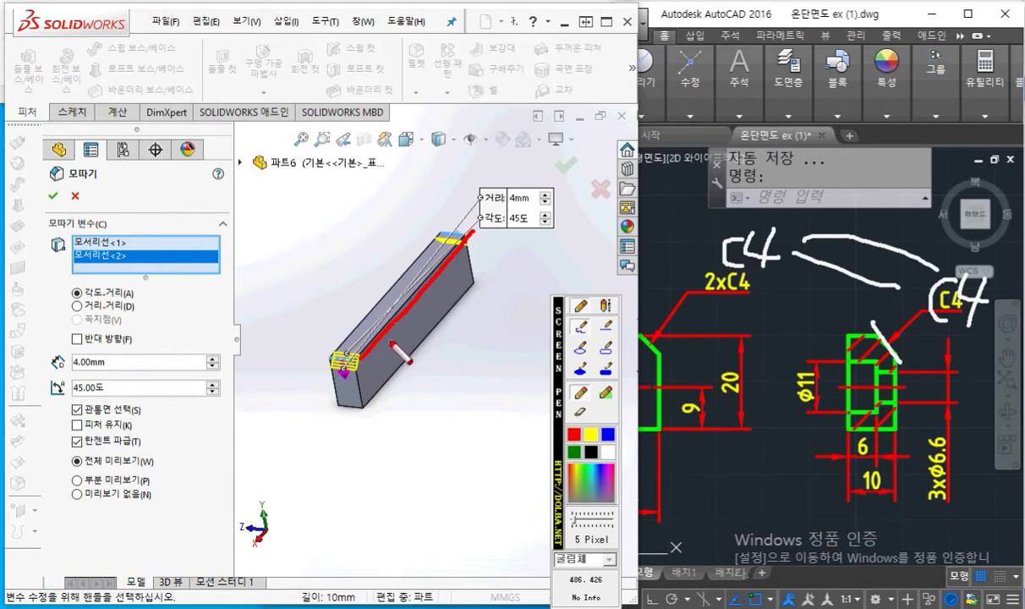
key("Escape")
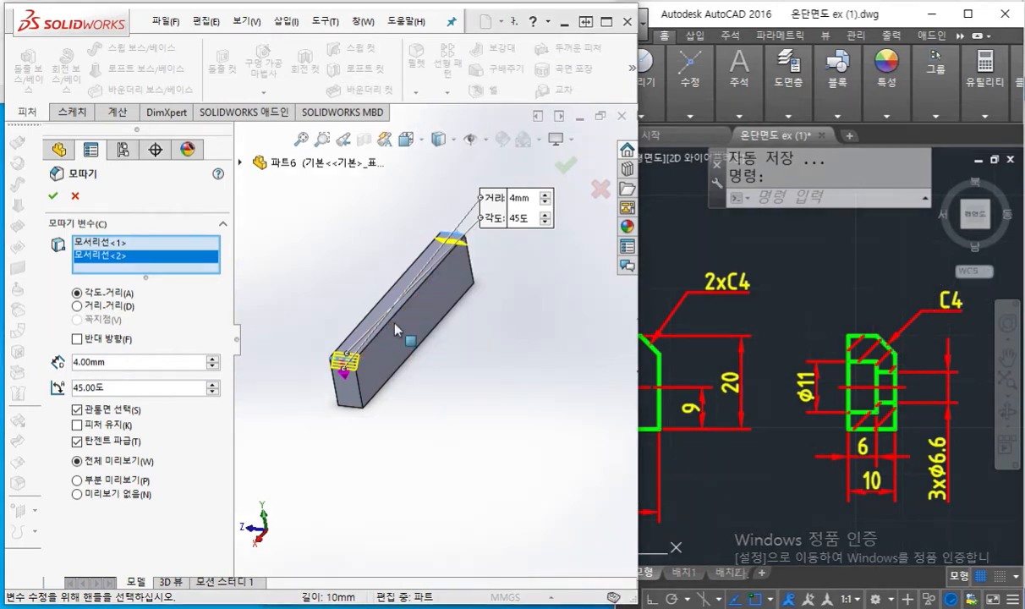
Apply the 4 mm, 45-degree chamfer to the two short top end edges only, excluding the long edge.
left_click(397, 321)
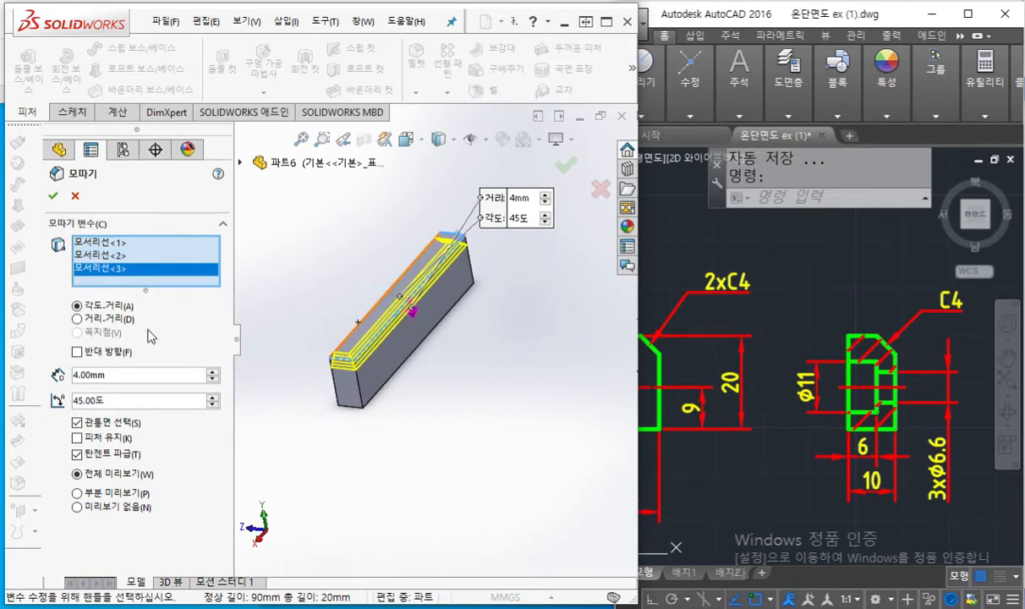
right_click(181, 269)
left_click(197, 297)
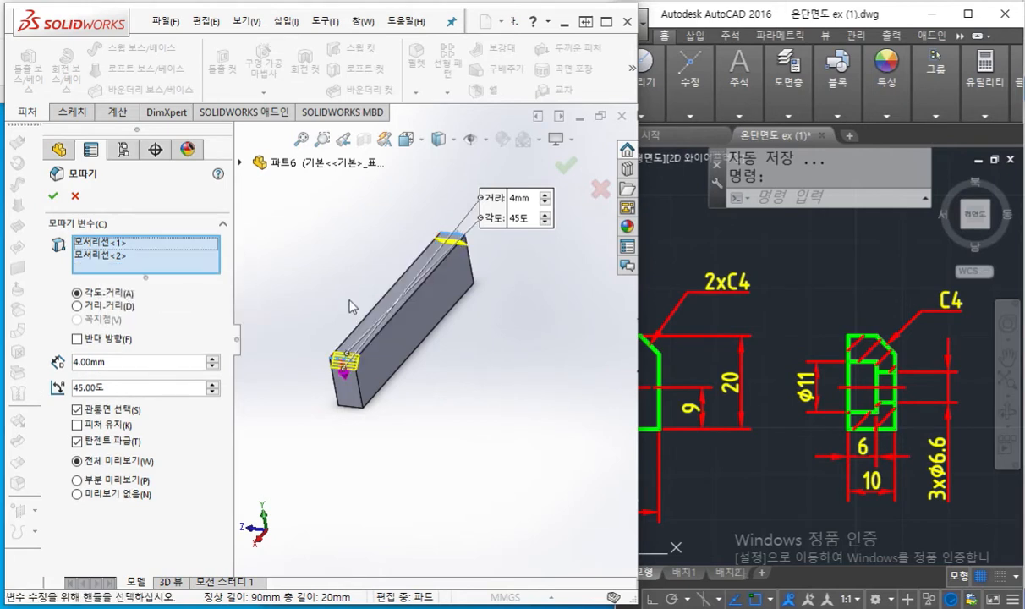
left_click(52, 196)
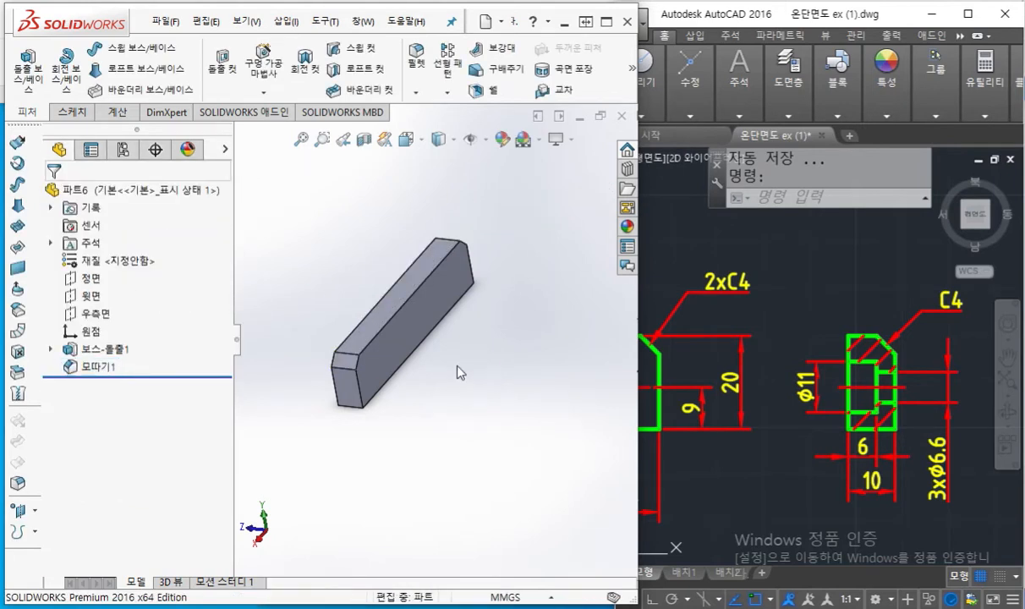
Chamfer the plate's long top rear edge with a 4 mm distance and 45-degree angle.
left_click(377, 306)
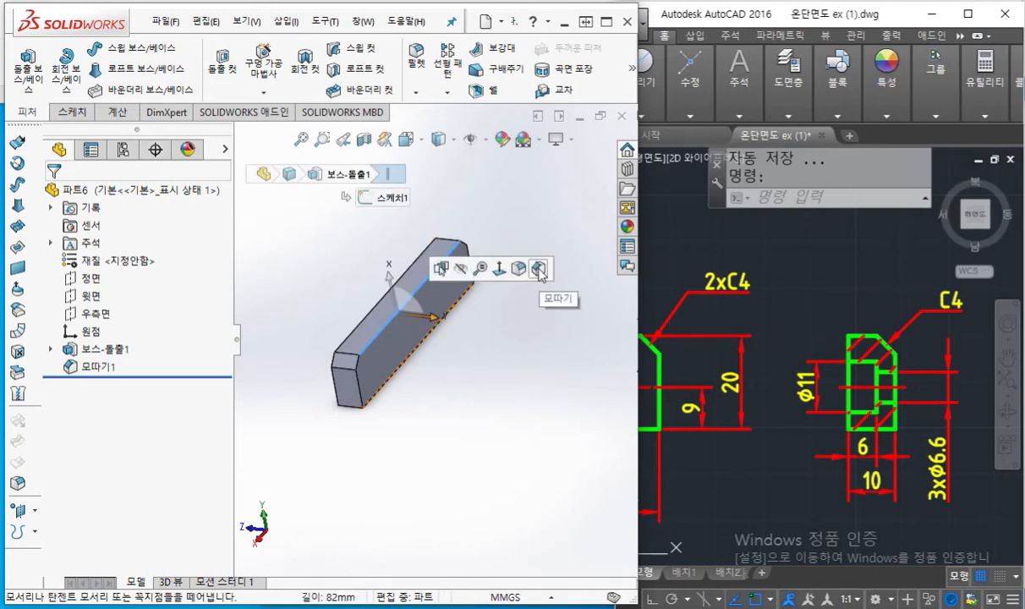
left_click(539, 269)
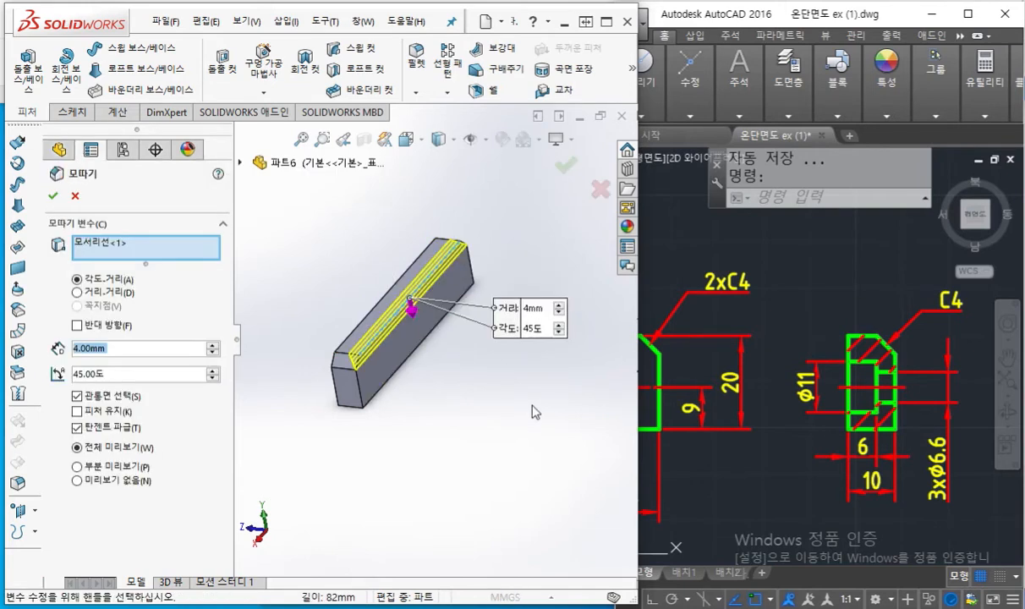
left_click(564, 166)
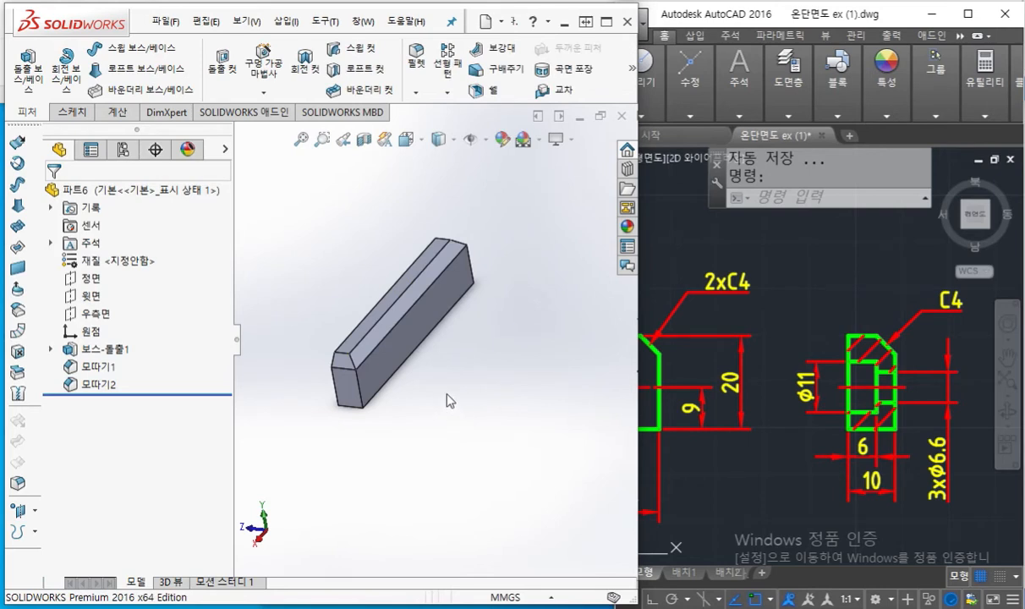
Examine the counterbored hole in the AutoCAD front view and match it with the counterbore in the side section view.
middle_click_drag(389, 412, 479, 395)
left_click(796, 316)
scroll(768, 355, "down", 4)
middle_click_drag(740, 398, 871, 350)
scroll(851, 345, "up", 2)
scroll(825, 348, "up", 2)
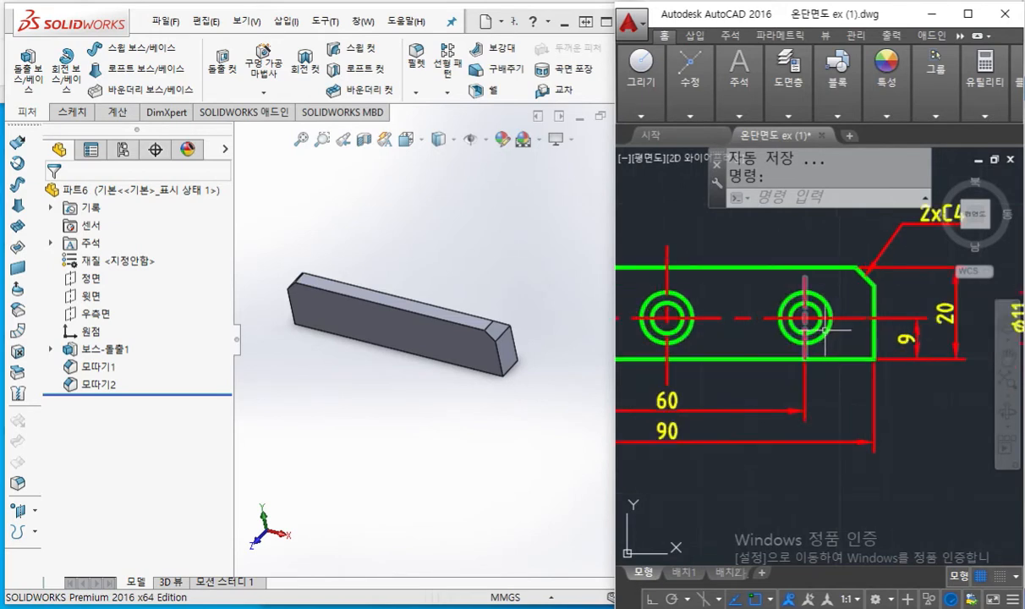
mouse_move(838, 326)
middle_mouse_down()
mouse_move(848, 335)
mouse_move(718, 335)
middle_mouse_up()
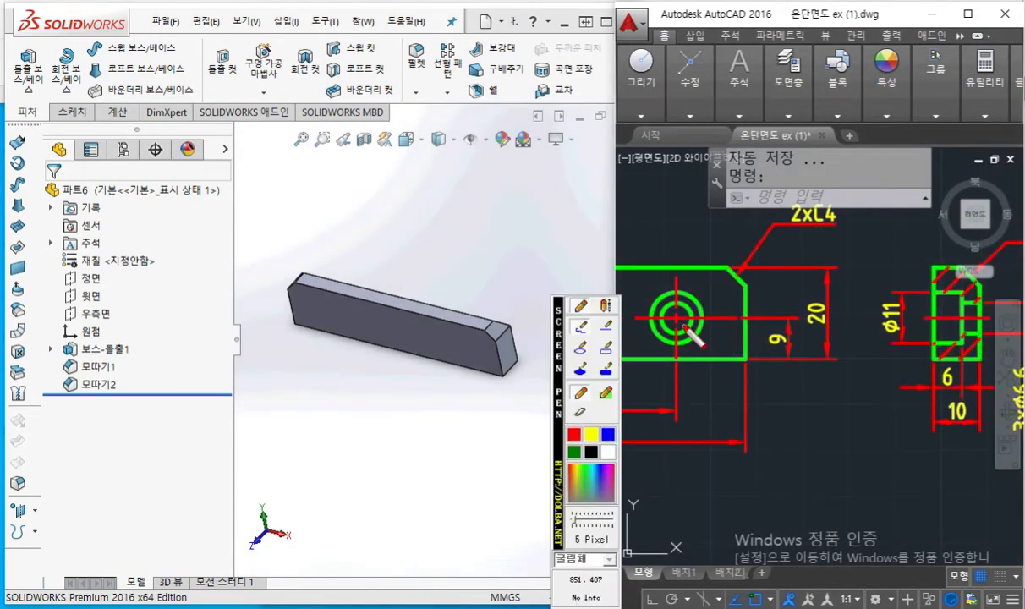
mouse_move(698, 302)
left_mouse_down()
mouse_move(901, 223)
mouse_move(941, 269)
left_mouse_up()
key("Escape")
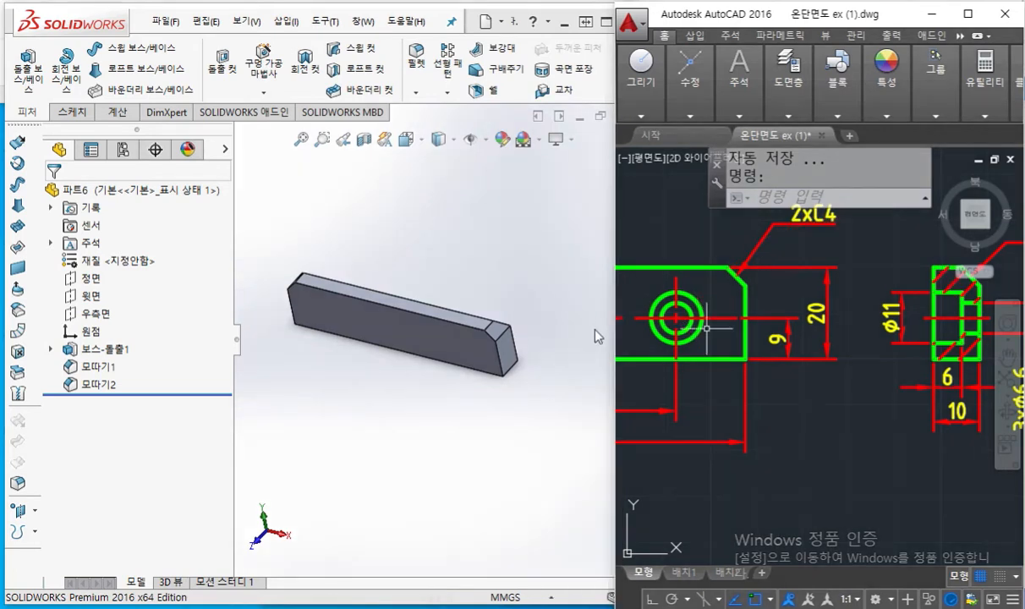
key("F2")
mouse_move(692, 314)
left_mouse_down()
mouse_move(717, 274)
mouse_move(796, 231)
mouse_move(941, 286)
left_mouse_up()
left_click_drag(910, 250, 940, 287)
left_click_drag(940, 287, 903, 277)
mouse_move(736, 241)
left_mouse_down()
mouse_move(693, 297)
mouse_move(725, 291)
left_mouse_up()
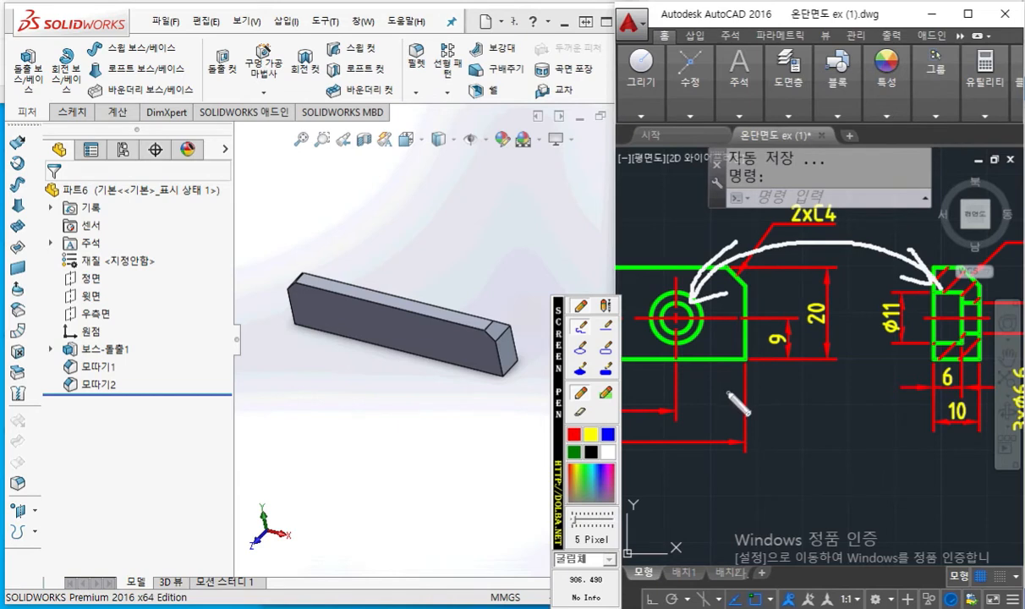
Match the hole's inner circle in the AutoCAD front view with the φ6.6 through hole in the side section view.
mouse_move(689, 325)
left_mouse_down()
mouse_move(700, 350)
mouse_move(801, 405)
mouse_move(898, 382)
mouse_move(1007, 334)
mouse_move(1001, 371)
mouse_move(971, 424)
left_mouse_up()
left_click(988, 432)
left_click_drag(1022, 390, 1003, 425)
left_click_drag(938, 415, 915, 463)
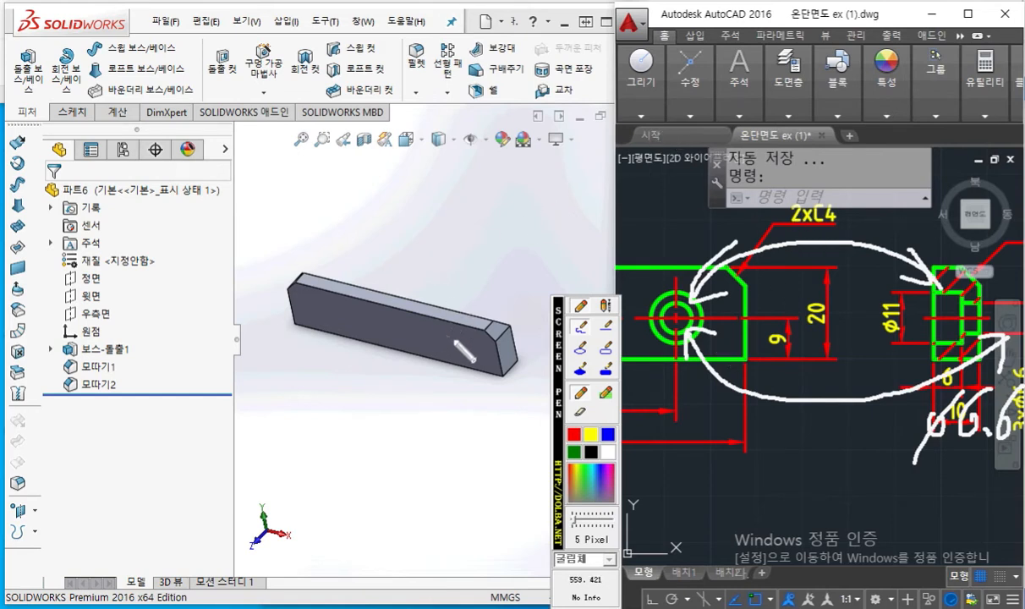
left_click_drag(462, 333, 463, 339)
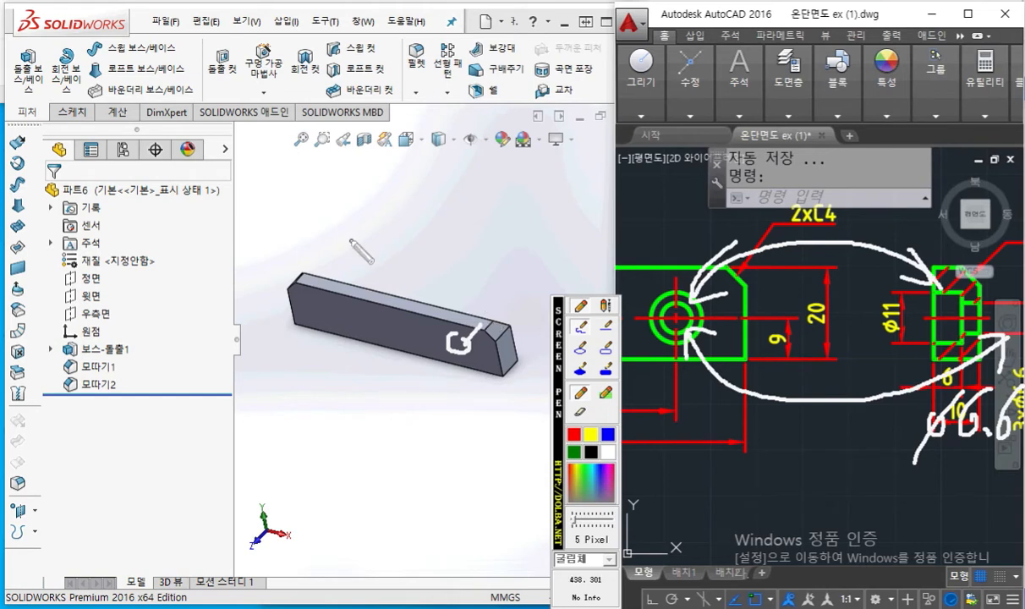
left_click(574, 435)
mouse_move(290, 85)
left_mouse_down()
mouse_move(225, 93)
mouse_move(269, 36)
mouse_move(292, 98)
left_mouse_up()
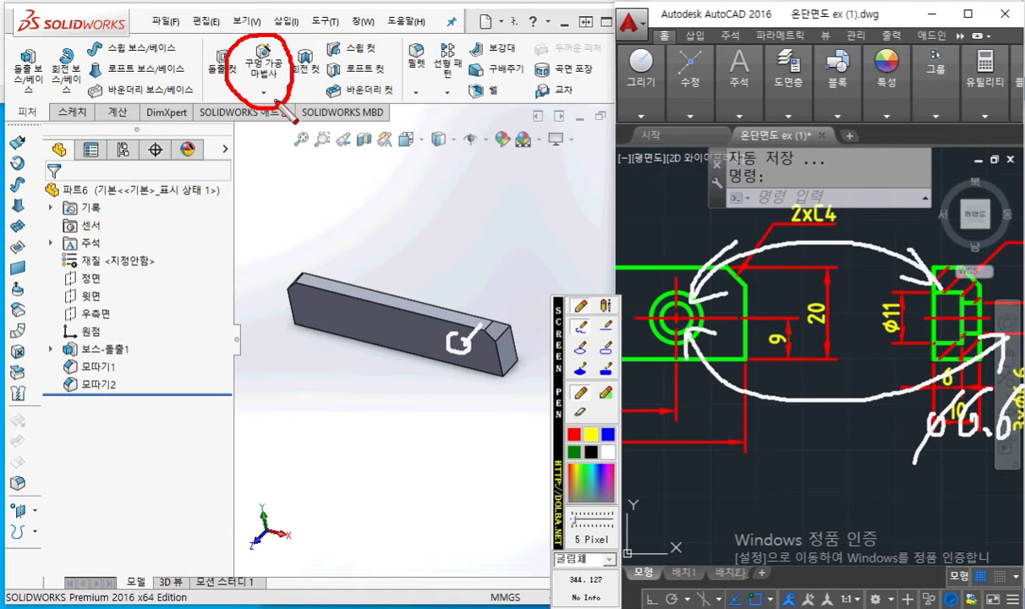
mouse_move(281, 109)
left_mouse_down()
mouse_move(296, 167)
mouse_move(280, 178)
mouse_move(280, 212)
left_mouse_up()
mouse_move(313, 170)
left_mouse_down()
mouse_move(332, 205)
mouse_move(372, 169)
mouse_move(385, 198)
mouse_move(421, 201)
mouse_move(463, 169)
mouse_move(471, 175)
mouse_move(440, 182)
mouse_move(461, 160)
mouse_move(461, 182)
mouse_move(490, 216)
left_mouse_up()
left_click_drag(310, 219, 383, 220)
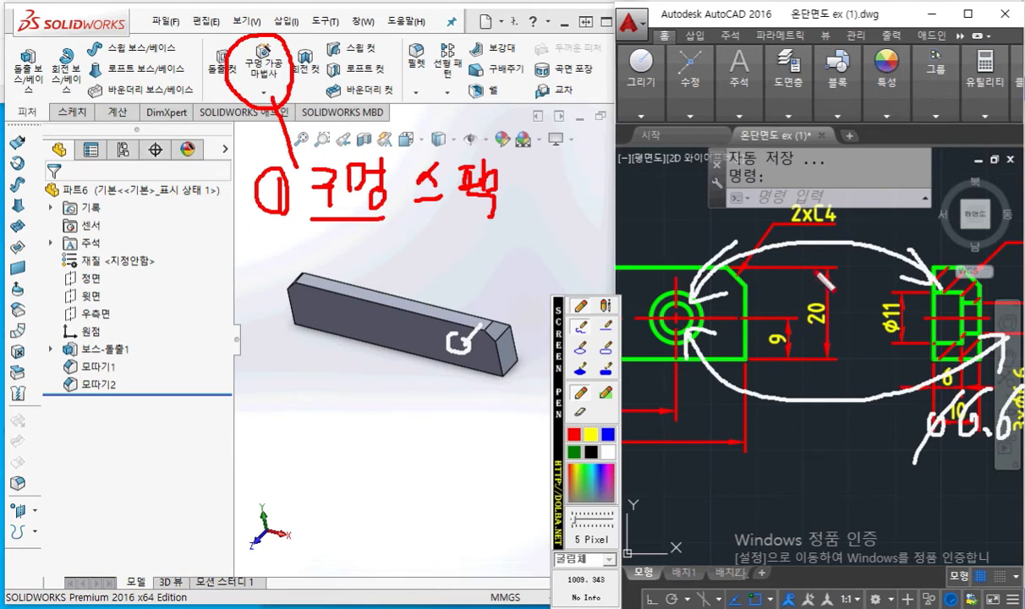
key("Escape")
Examine the 3xφ6.6 callout beside the AutoCAD side section view to determine the matching bolt size.
middle_click_drag(872, 446, 708, 430)
middle_click_drag(846, 372, 915, 391)
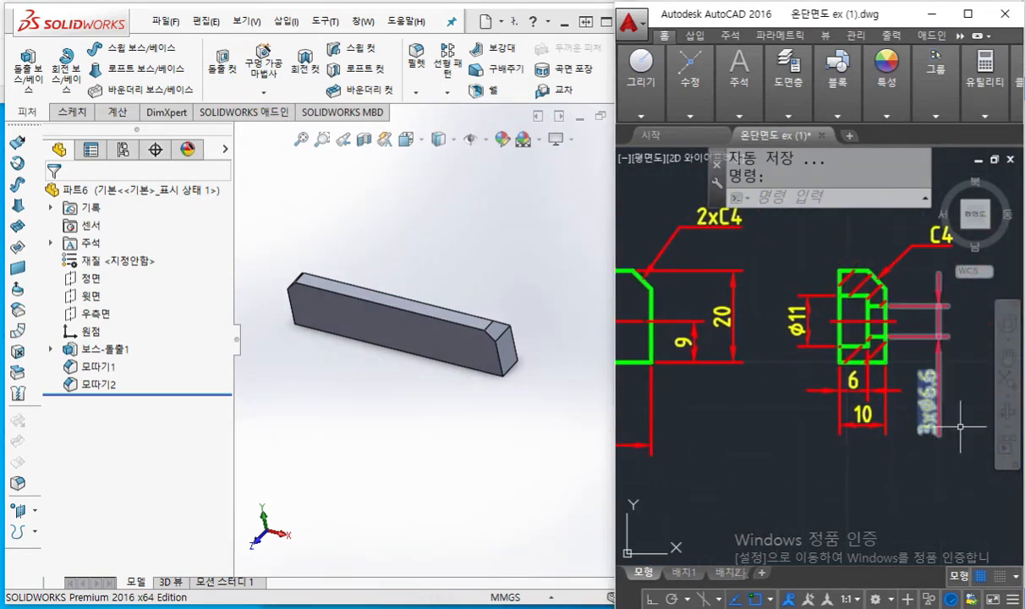
key("F2")
mouse_move(962, 409)
left_mouse_down()
mouse_move(922, 457)
mouse_move(955, 360)
mouse_move(959, 438)
left_mouse_up()
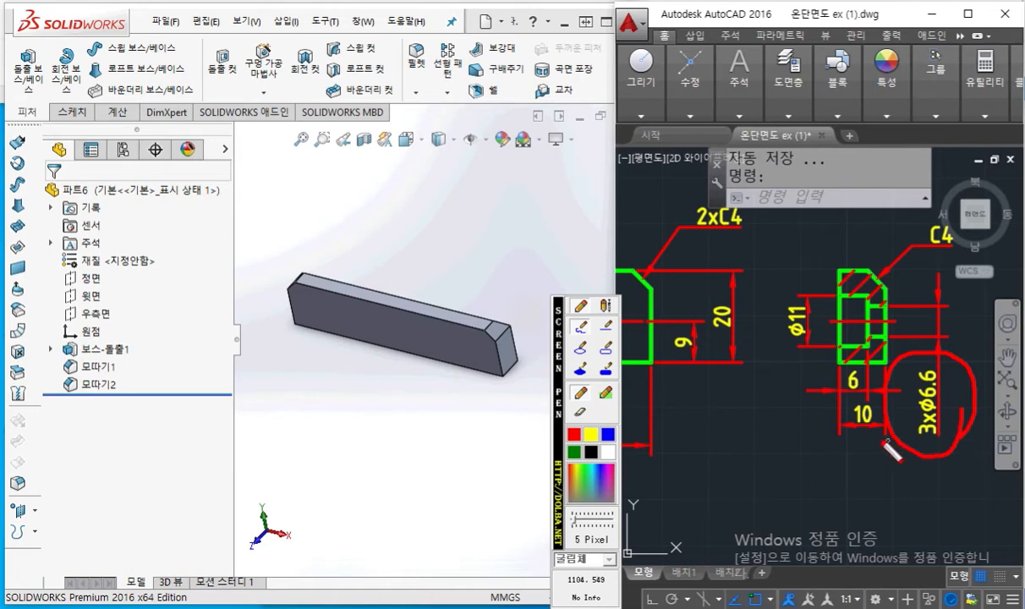
left_click_drag(892, 434, 826, 484)
mouse_move(858, 445)
left_mouse_down()
mouse_move(888, 435)
mouse_move(885, 471)
left_mouse_up()
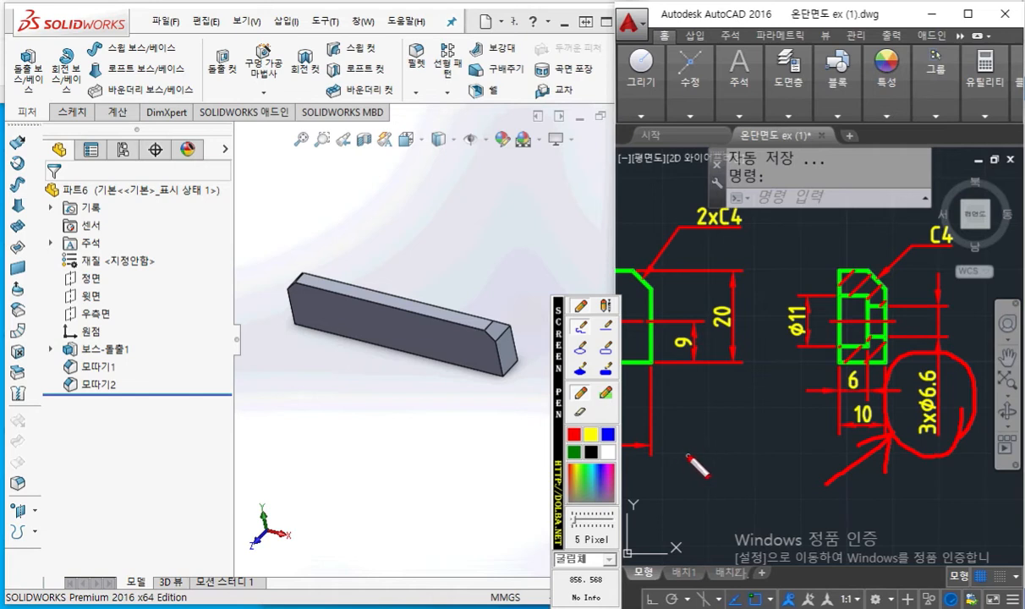
mouse_move(714, 434)
left_mouse_down()
mouse_move(712, 480)
mouse_move(761, 439)
mouse_move(771, 468)
left_mouse_up()
mouse_move(809, 437)
left_mouse_down()
mouse_move(795, 470)
mouse_move(788, 450)
left_mouse_up()
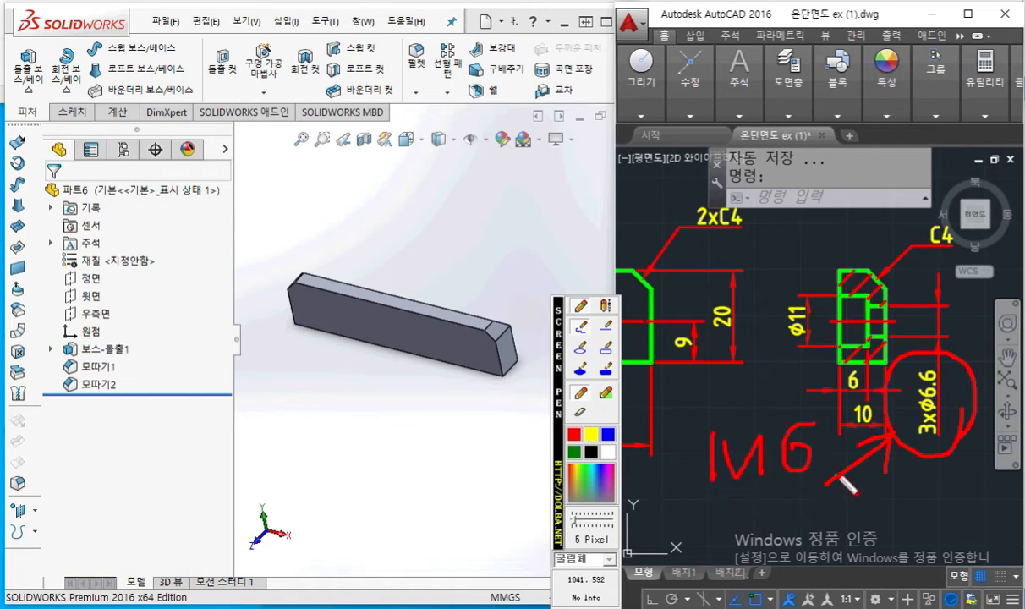
left_click_drag(836, 475, 860, 463)
Compare the counterbore profile in the side section view with a bolt's head and shank and the φ6.6 clearance hole.
left_click(608, 453)
mouse_move(827, 302)
left_mouse_down()
mouse_move(863, 303)
mouse_move(862, 329)
mouse_move(837, 332)
mouse_move(827, 306)
mouse_move(941, 311)
left_mouse_up()
mouse_move(863, 328)
left_mouse_down()
mouse_move(968, 331)
mouse_move(972, 312)
mouse_move(974, 329)
left_mouse_up()
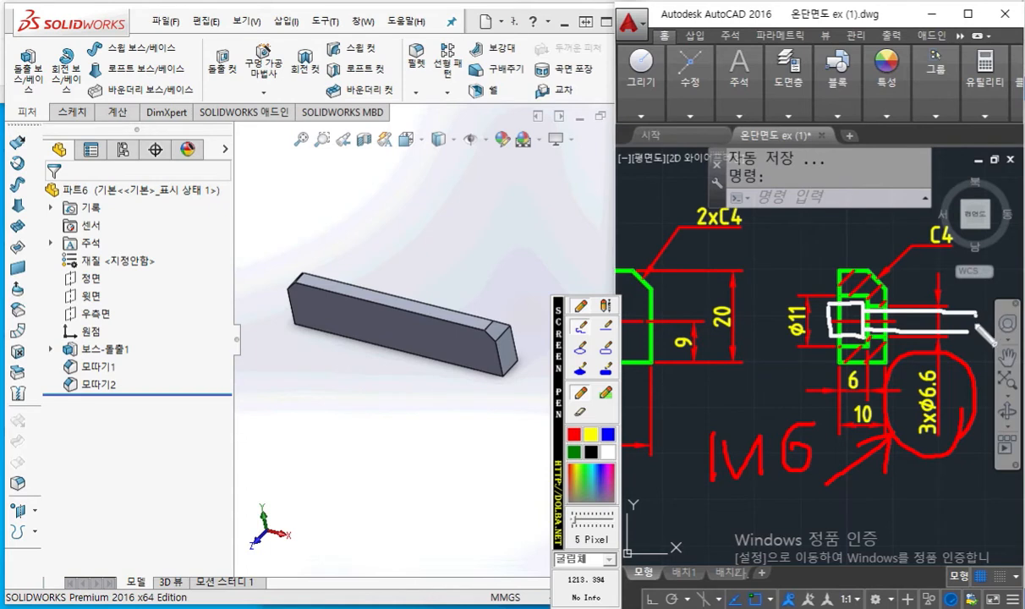
mouse_move(839, 332)
left_mouse_down()
mouse_move(788, 415)
mouse_move(824, 412)
left_mouse_up()
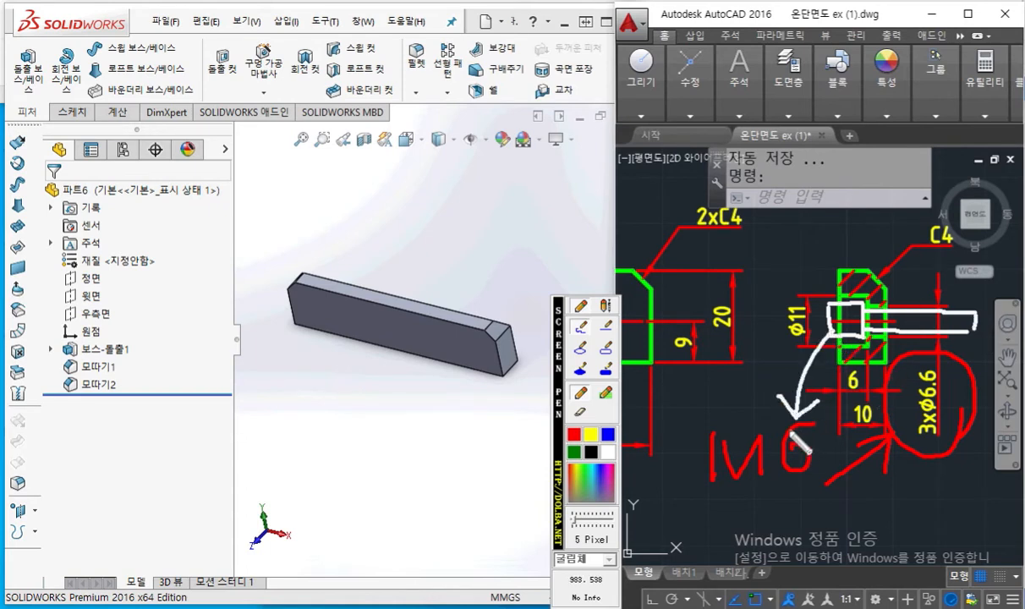
mouse_move(930, 369)
left_mouse_down()
mouse_move(904, 385)
mouse_move(938, 404)
left_mouse_up()
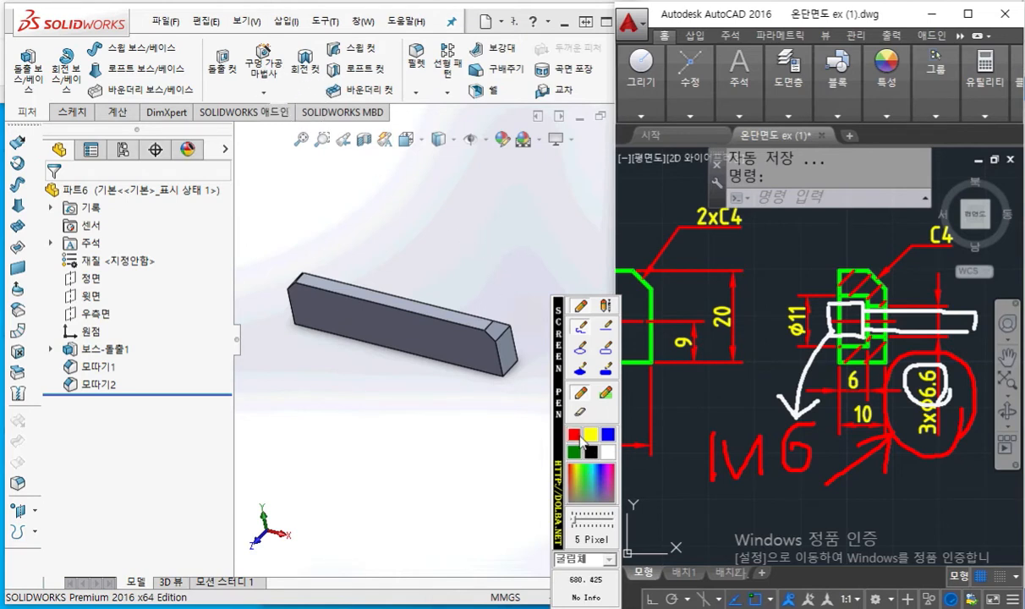
mouse_move(282, 95)
left_mouse_down()
mouse_move(290, 49)
mouse_move(291, 96)
left_mouse_up()
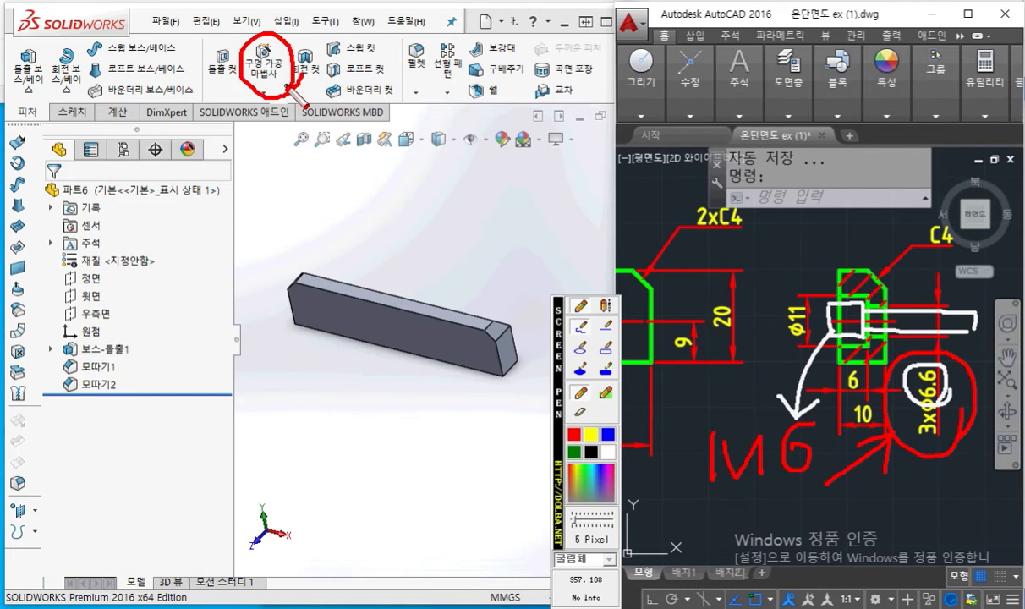
mouse_move(313, 132)
left_mouse_down()
mouse_move(293, 180)
mouse_move(332, 174)
mouse_move(342, 188)
mouse_move(372, 193)
mouse_move(372, 172)
mouse_move(398, 169)
left_mouse_up()
mouse_move(398, 139)
left_mouse_down()
mouse_move(399, 182)
mouse_move(416, 186)
left_mouse_up()
left_click_drag(437, 143, 447, 150)
left_click_drag(430, 161, 435, 179)
mouse_move(450, 167)
left_mouse_down()
mouse_move(476, 178)
mouse_move(486, 160)
mouse_move(518, 159)
left_mouse_up()
mouse_move(505, 148)
left_mouse_down()
mouse_move(507, 173)
mouse_move(532, 165)
mouse_move(543, 134)
mouse_move(601, 139)
mouse_move(599, 166)
left_mouse_up()
mouse_move(590, 172)
left_mouse_down()
mouse_move(595, 180)
mouse_move(592, 172)
left_mouse_up()
mouse_move(298, 225)
left_mouse_down()
mouse_move(337, 225)
mouse_move(335, 242)
left_mouse_up()
mouse_move(289, 246)
left_mouse_down()
mouse_move(336, 242)
mouse_move(330, 262)
left_mouse_up()
left_click_drag(352, 217, 353, 244)
mouse_move(354, 218)
left_mouse_down()
mouse_move(364, 218)
mouse_move(369, 242)
left_mouse_up()
left_click_drag(354, 244, 371, 242)
left_click_drag(373, 225, 389, 225)
mouse_move(392, 213)
left_mouse_down()
mouse_move(384, 244)
mouse_move(462, 235)
mouse_move(457, 263)
left_mouse_up()
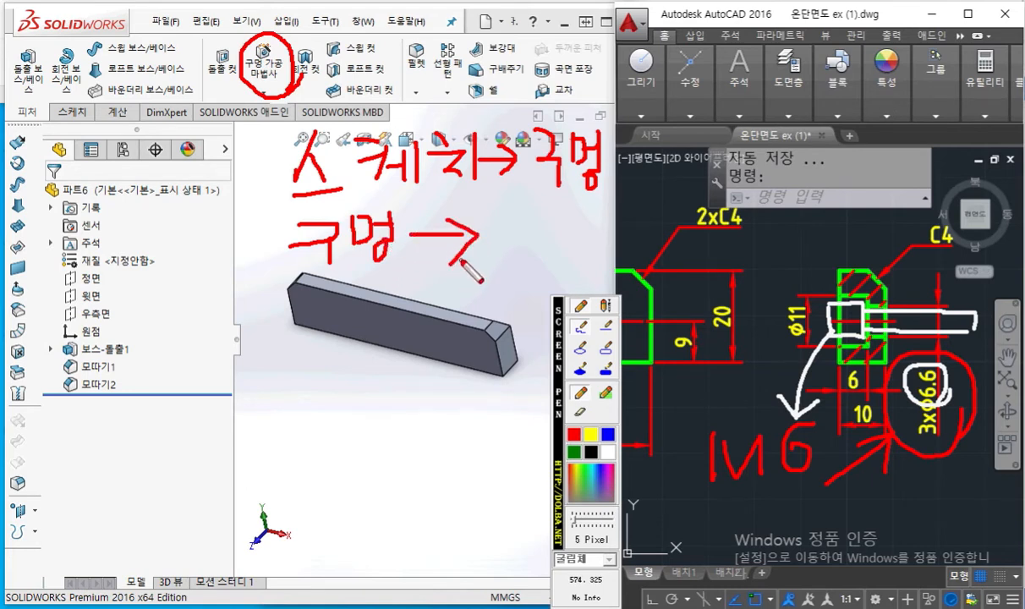
left_click_drag(519, 212, 537, 236)
left_click_drag(521, 237, 521, 250)
left_click_drag(550, 209, 550, 264)
mouse_move(573, 214)
left_mouse_down()
mouse_move(569, 245)
mouse_move(590, 242)
left_mouse_up()
left_click_drag(594, 209, 594, 266)
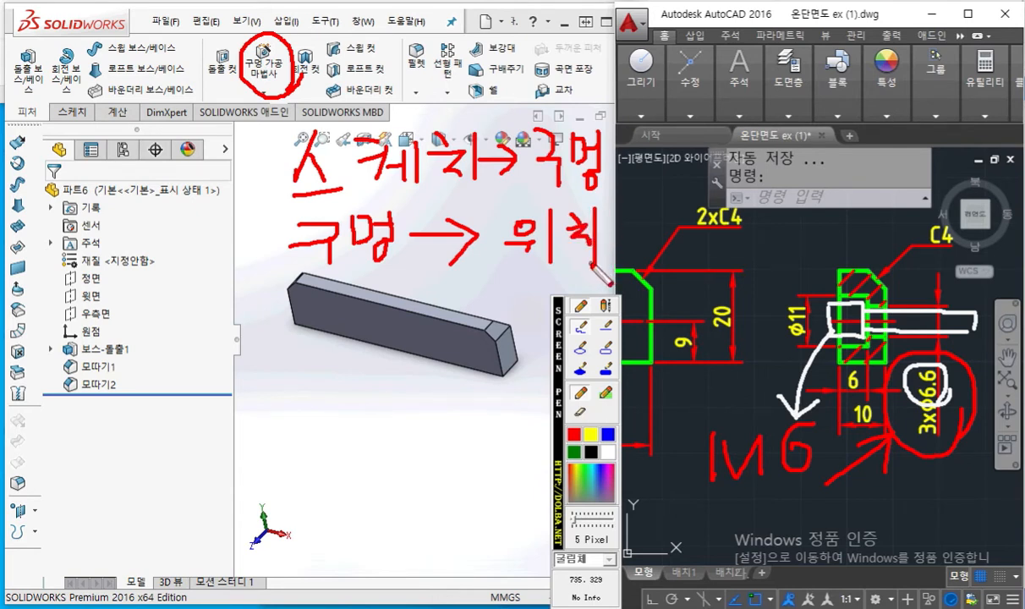
mouse_move(272, 203)
left_mouse_down()
mouse_move(298, 192)
mouse_move(557, 196)
left_mouse_up()
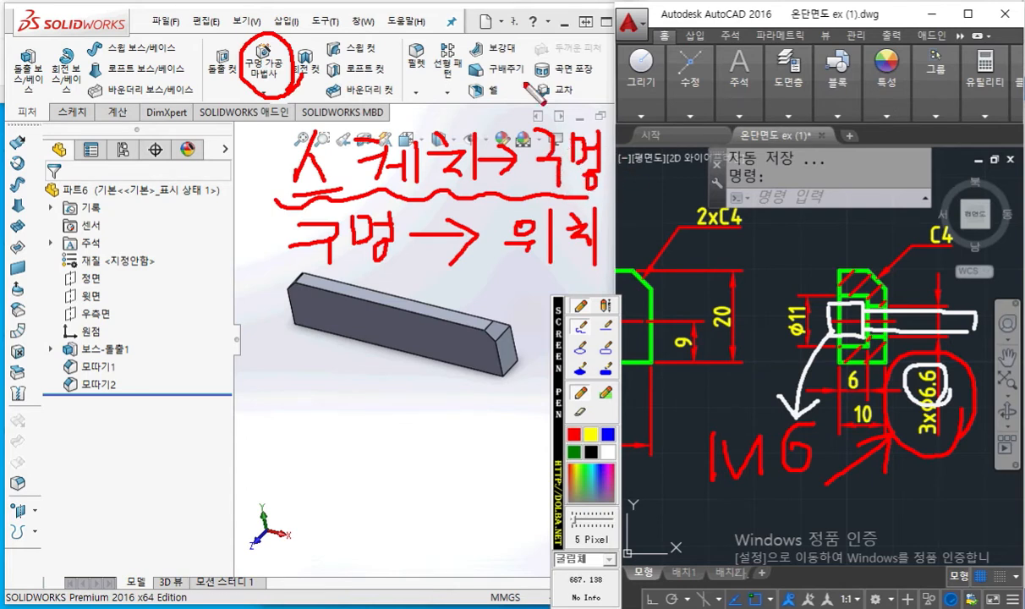
mouse_move(529, 117)
left_mouse_down()
mouse_move(546, 83)
mouse_move(554, 118)
mouse_move(573, 103)
left_mouse_up()
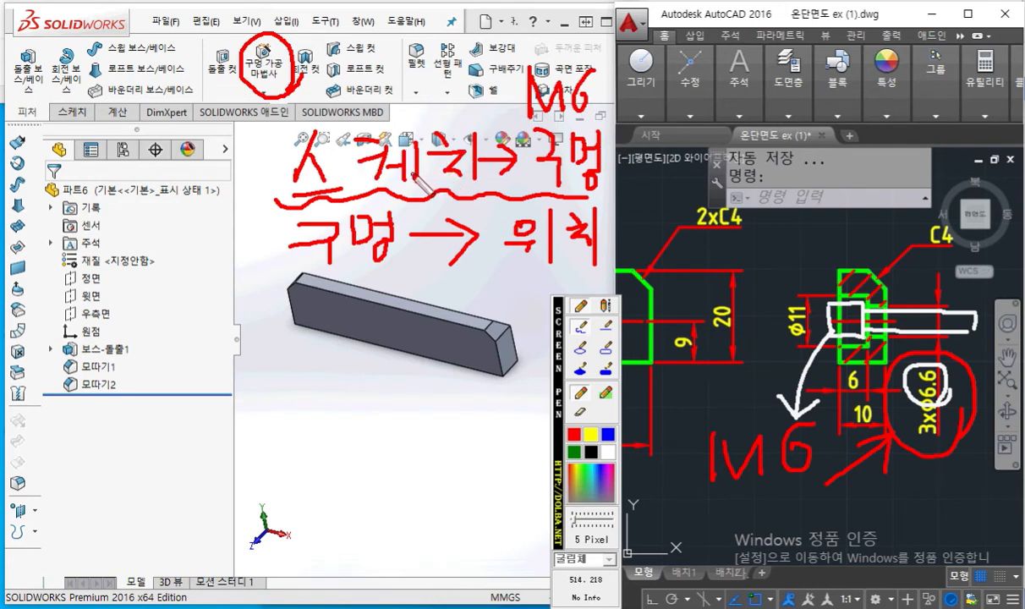
key("Escape")
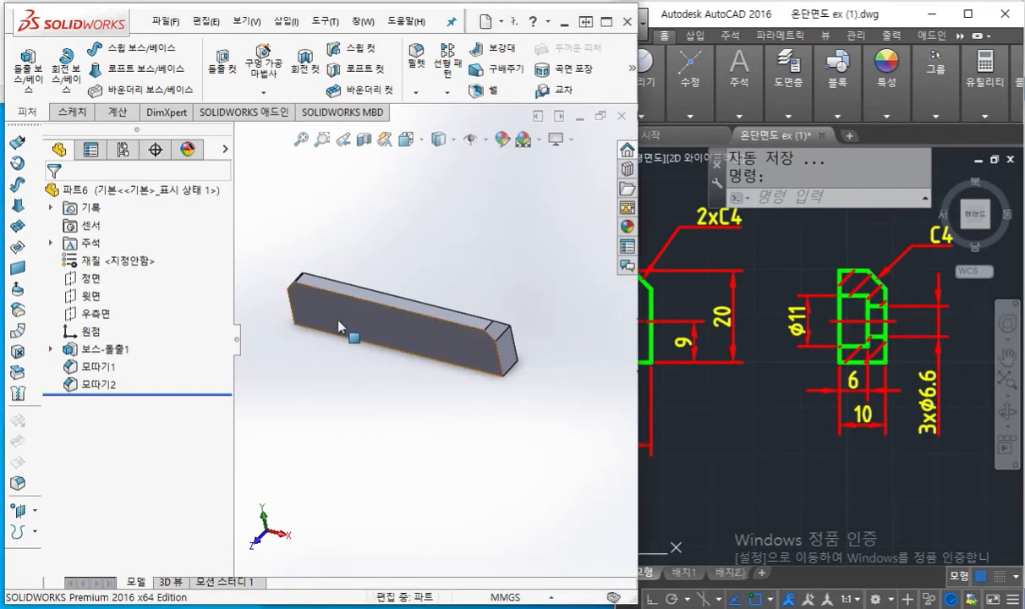
Open a new sketch on the plate's large front face and view that face straight on.
left_click(341, 325)
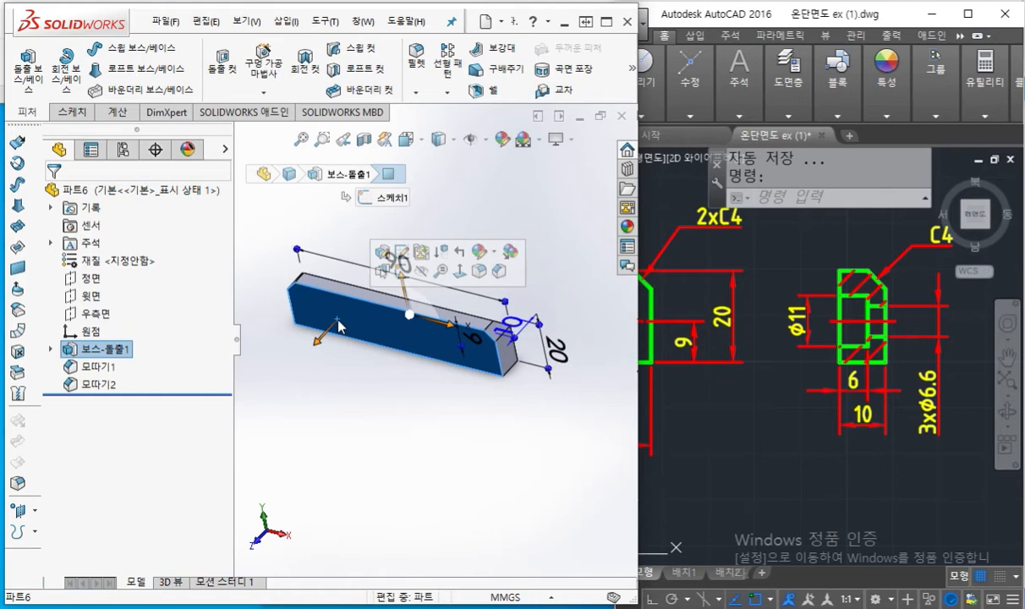
left_click(401, 271)
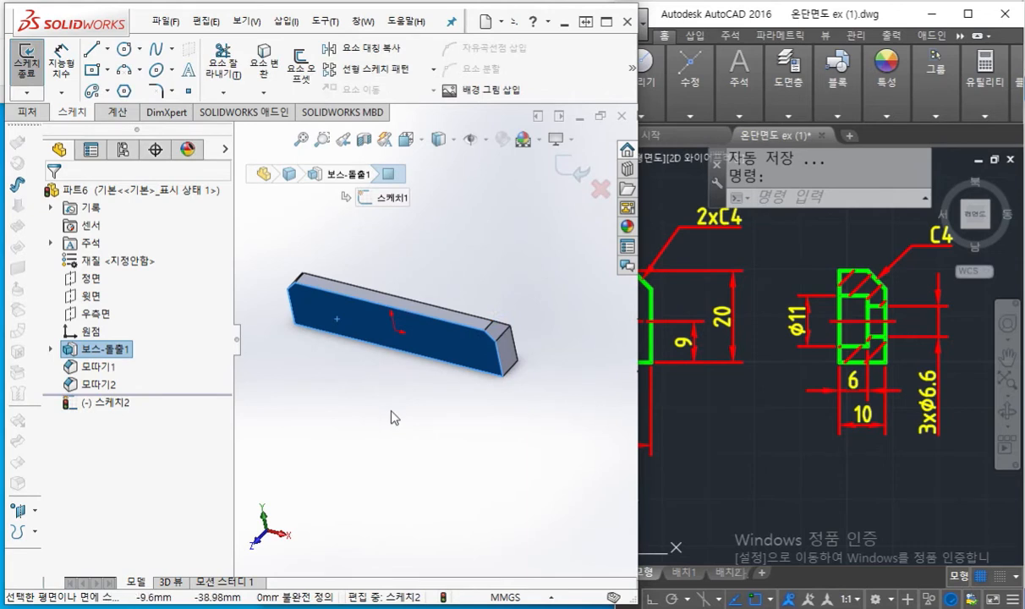
key("ctrl+8")
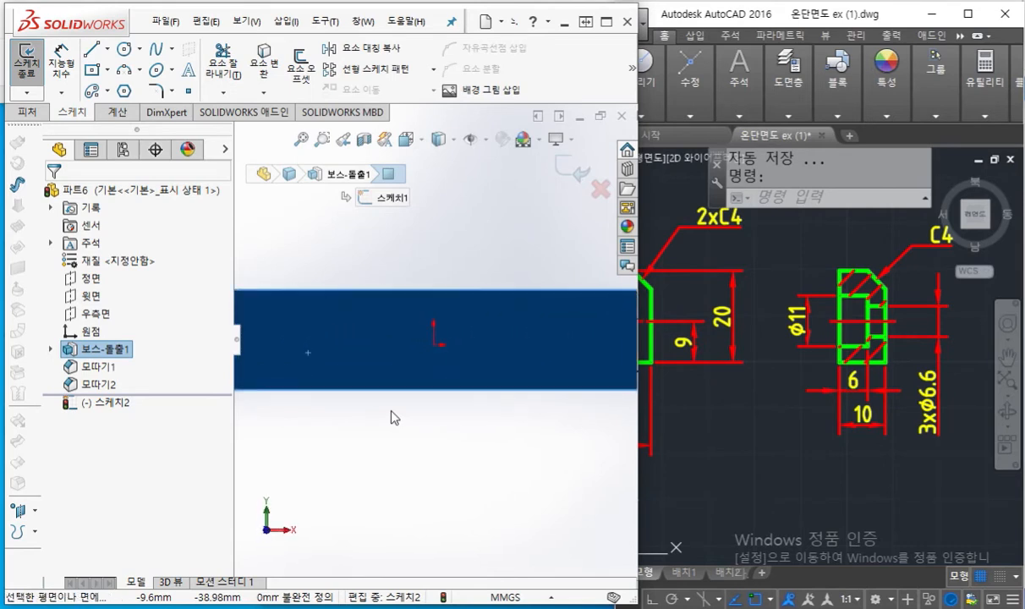
left_click(400, 434)
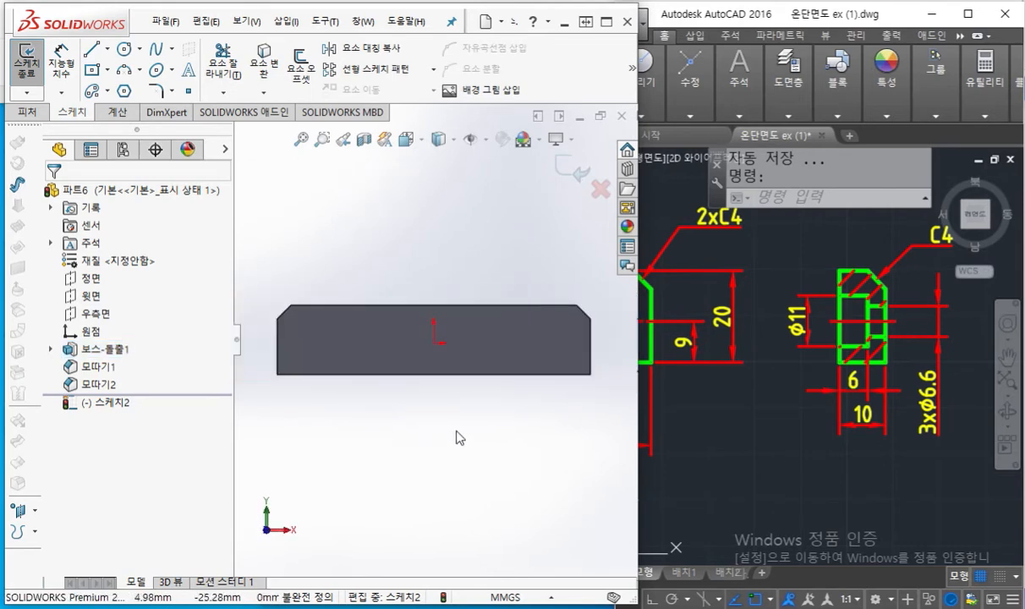
Examine the middle hole's centre in the AutoCAD front view and match it with the sketch origin on the plate.
left_click(724, 421)
middle_click_drag(677, 422, 915, 425)
scroll(811, 420, "down", 2)
middle_click_drag(788, 421, 850, 373)
key("F2")
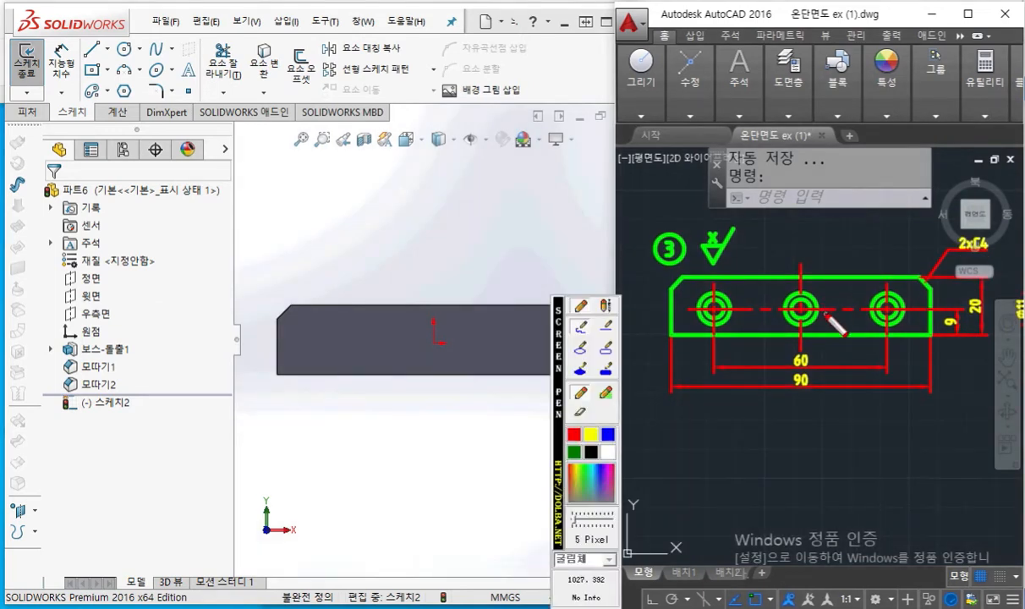
left_click(605, 453)
mouse_move(815, 294)
left_mouse_down()
mouse_move(788, 323)
mouse_move(812, 324)
left_mouse_up()
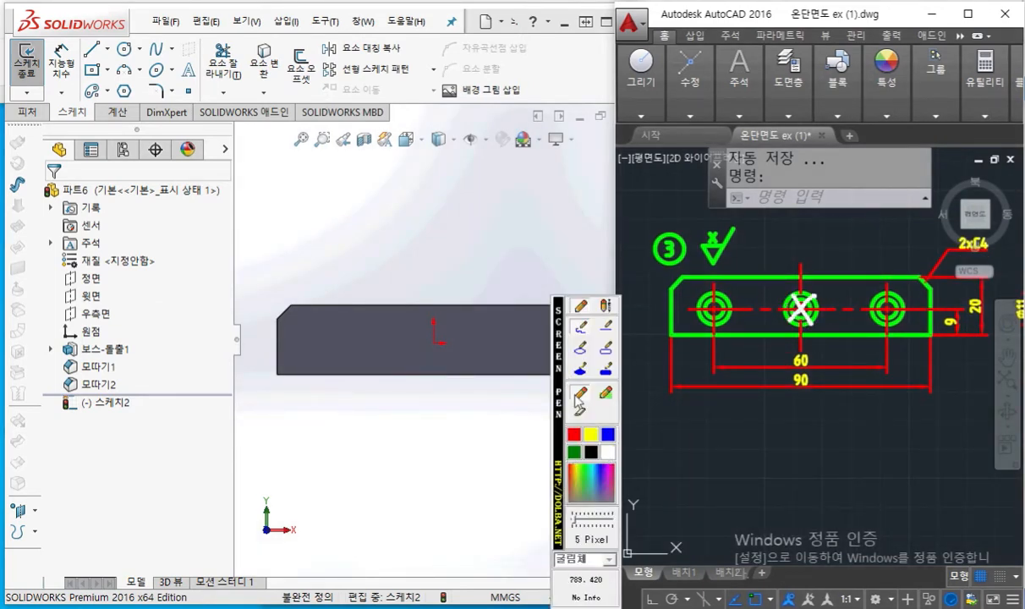
left_click(574, 436)
mouse_move(789, 292)
left_mouse_down()
mouse_move(613, 179)
mouse_move(436, 304)
mouse_move(428, 332)
mouse_move(442, 363)
left_mouse_up()
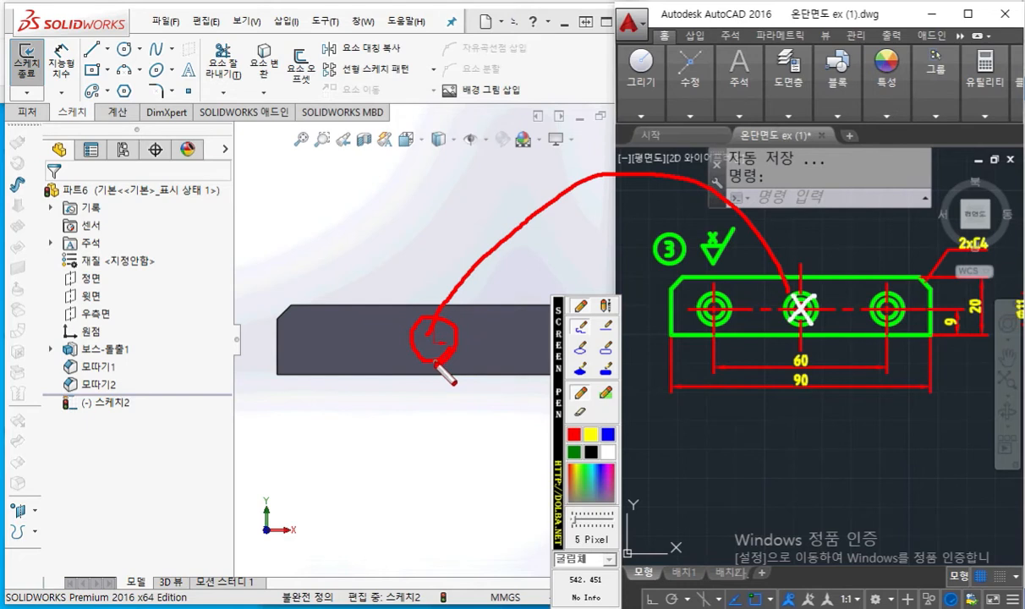
Examine how the two outer hole centres relate to the middle hole along the shared centerline in the AutoCAD front view.
left_click(608, 451)
mouse_move(876, 299)
left_mouse_down()
mouse_move(896, 323)
mouse_move(876, 323)
left_mouse_up()
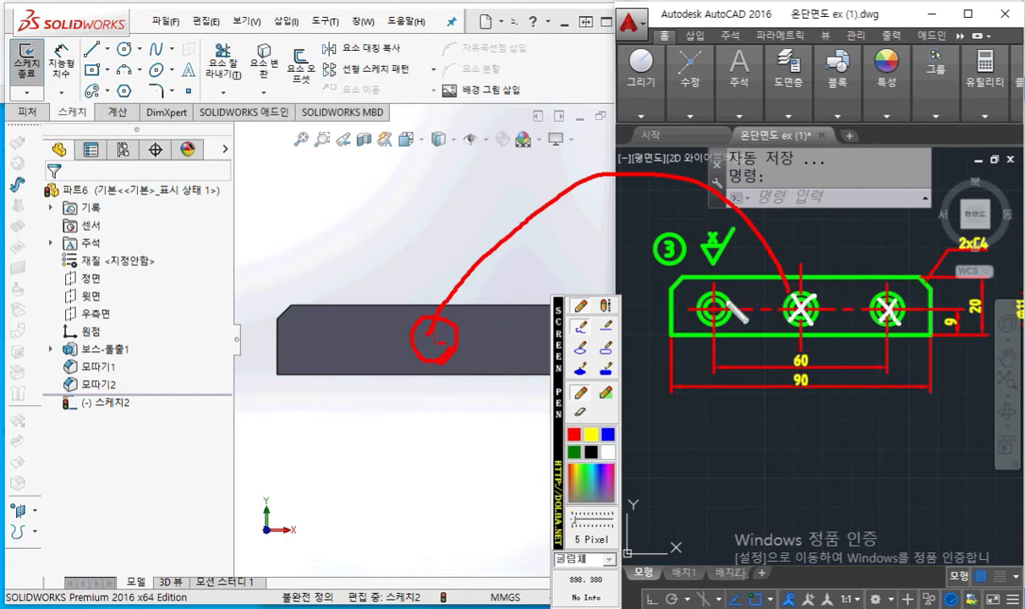
mouse_move(726, 296)
left_mouse_down()
mouse_move(703, 324)
mouse_move(727, 323)
left_mouse_up()
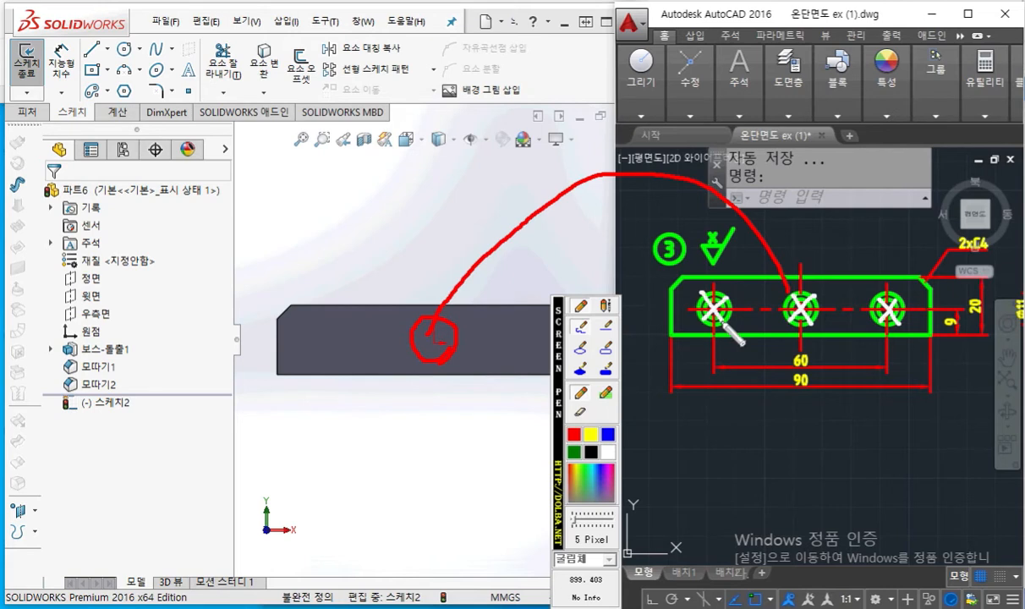
mouse_move(734, 279)
left_mouse_down()
mouse_move(756, 241)
mouse_move(861, 272)
mouse_move(872, 254)
left_mouse_up()
left_click_drag(740, 253, 759, 262)
left_click_drag(712, 310, 883, 310)
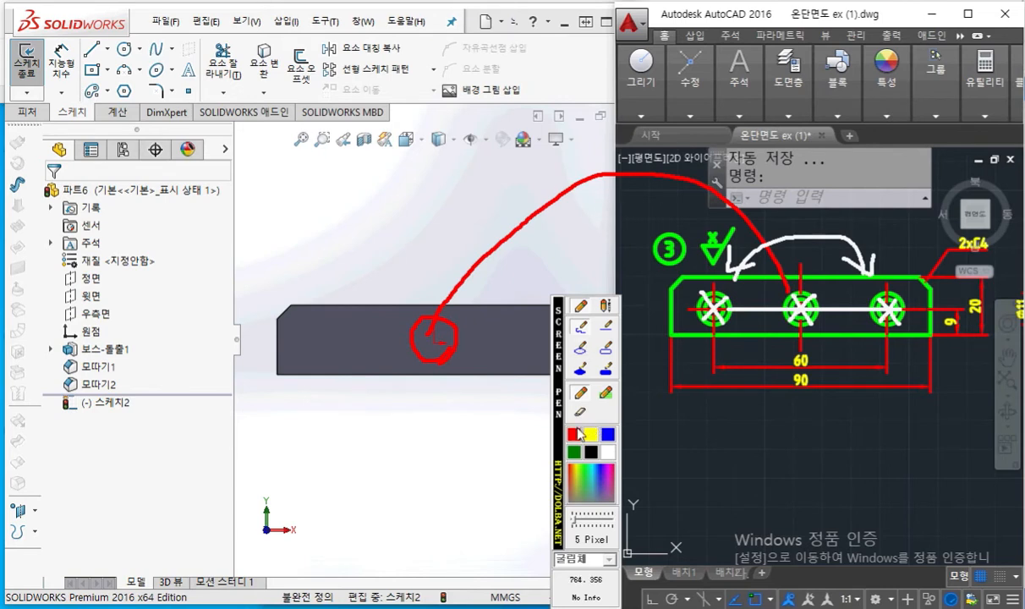
left_click_drag(445, 222, 438, 279)
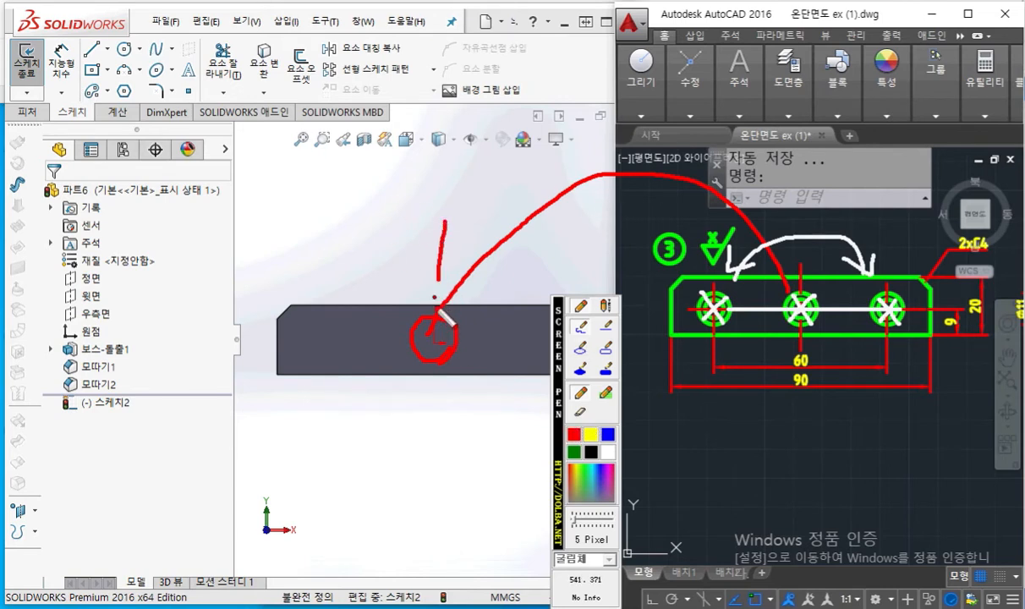
left_click_drag(439, 338, 438, 414)
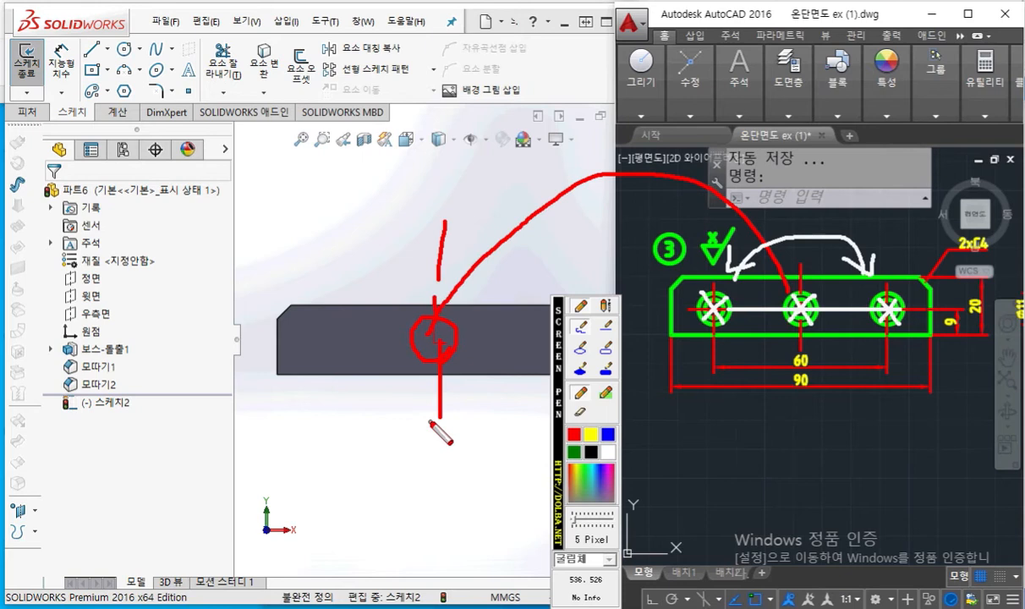
key("Escape")
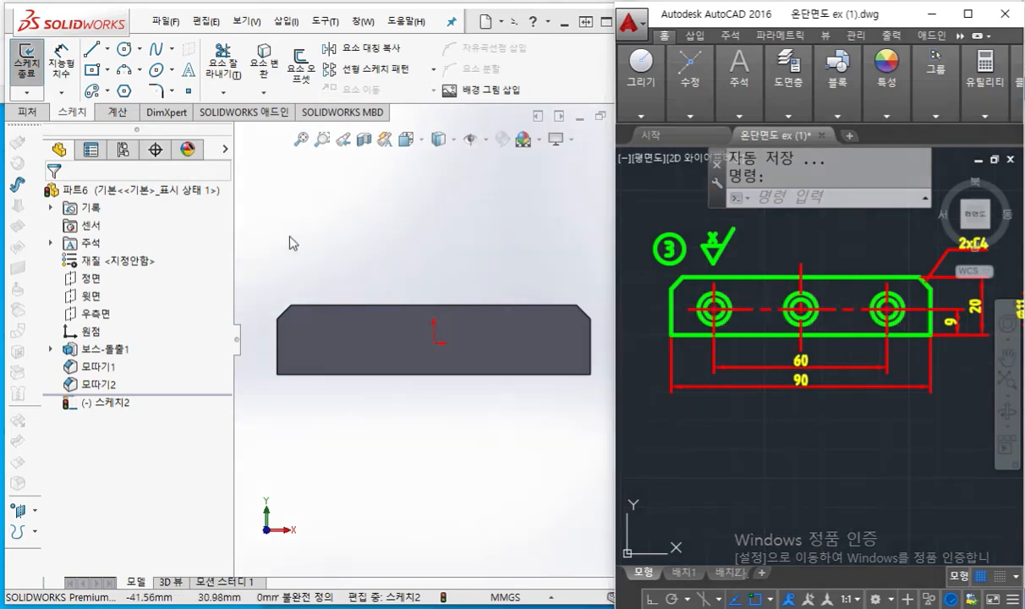
Check the sketch beneath the plate's base extrusion, keeping it separate from the new face sketch.
left_click(290, 236)
left_click(52, 351)
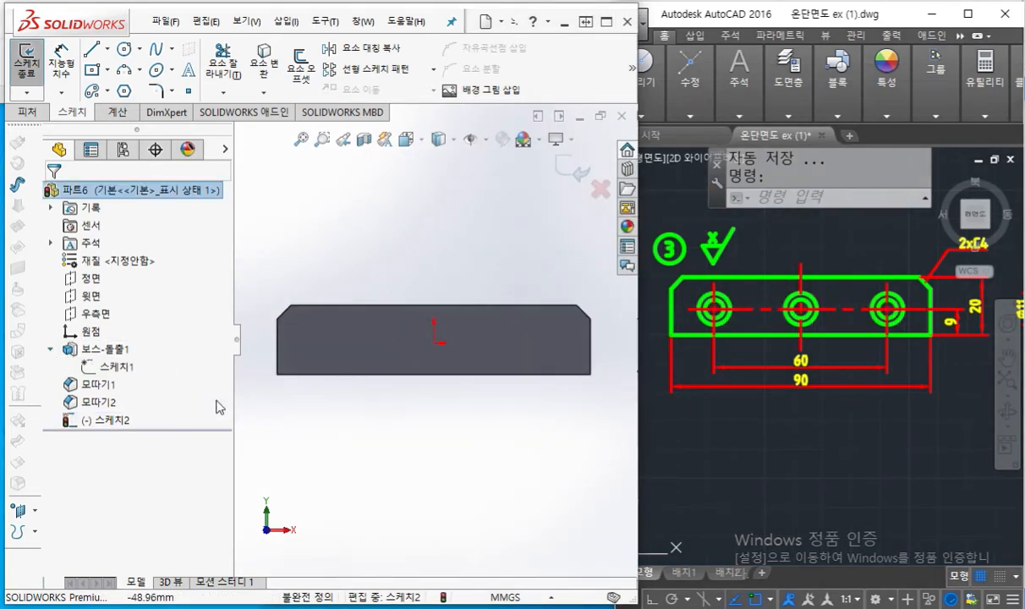
key("F12")
mouse_move(155, 375)
left_mouse_down()
mouse_move(104, 350)
mouse_move(146, 379)
left_mouse_up()
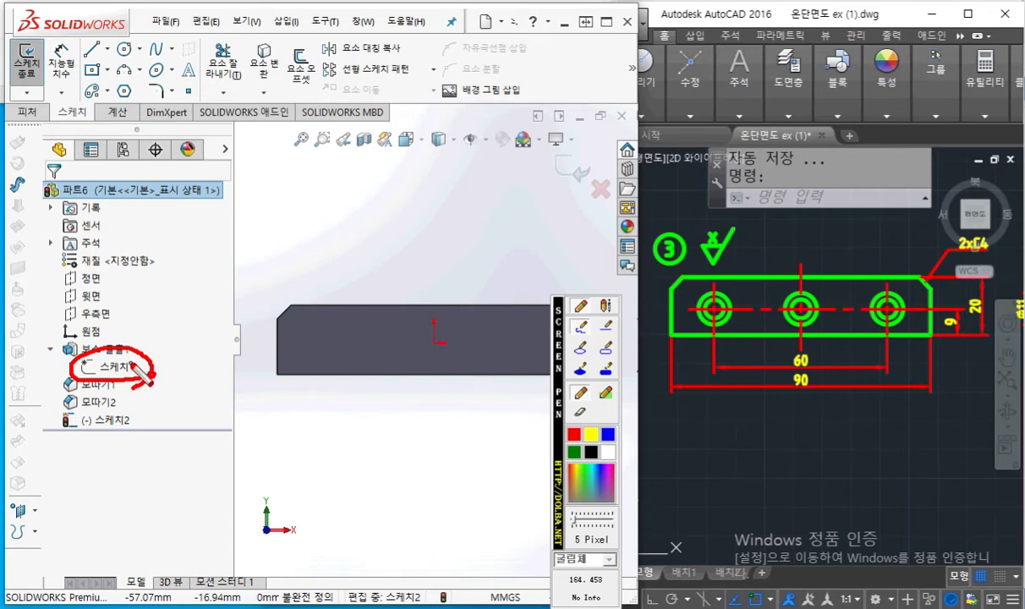
key("Escape")
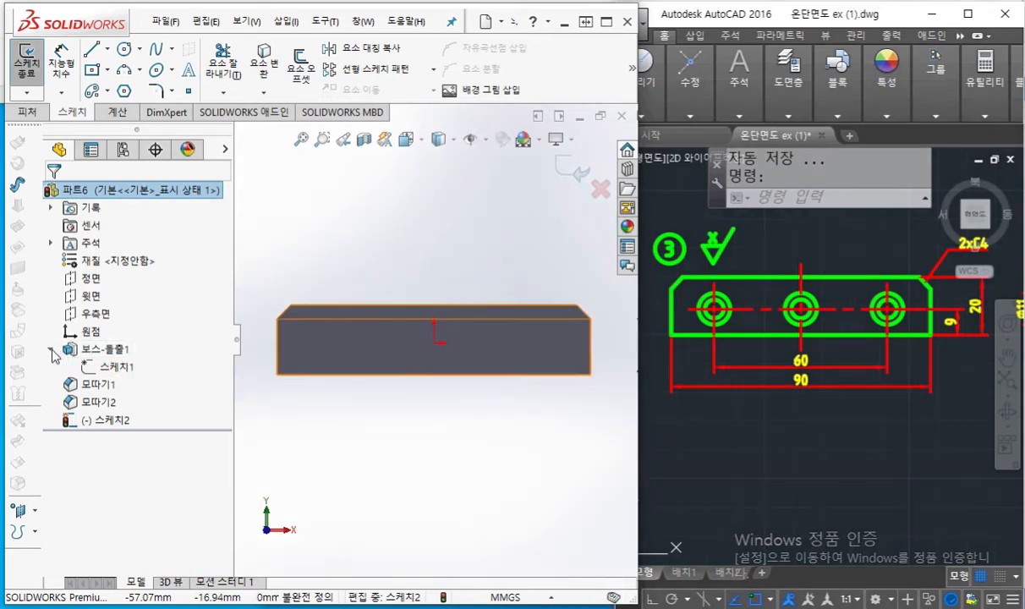
left_click(51, 349)
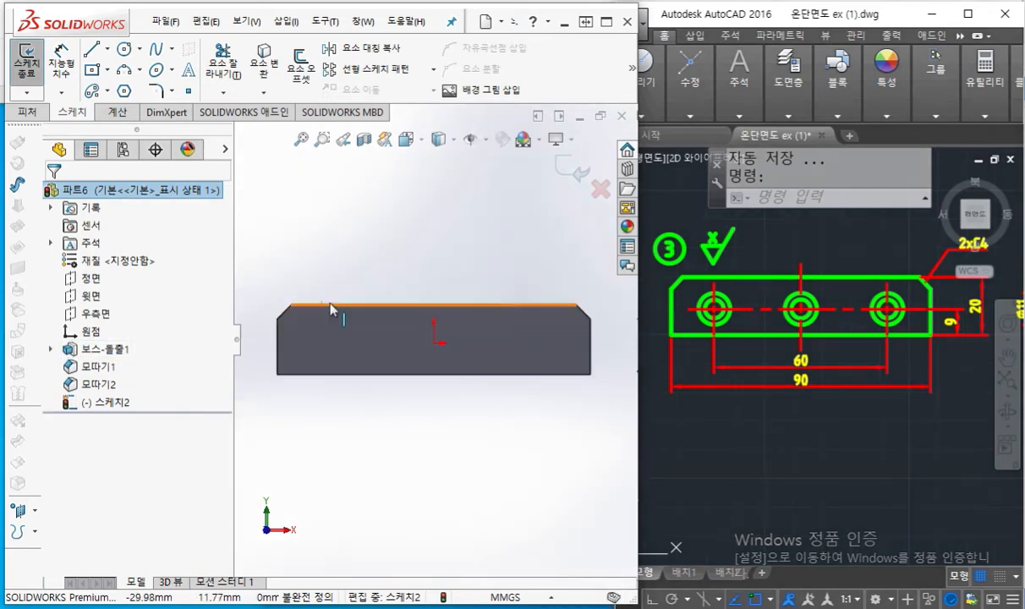
Sketch a vertical centerline from the origin straight up past the plate's upper edge.
left_click(108, 53)
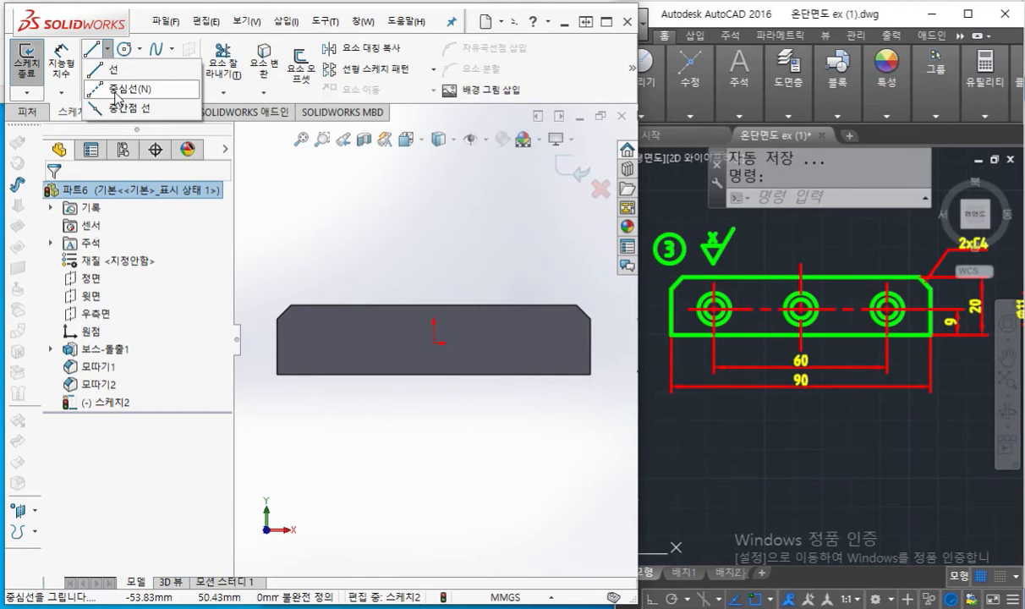
left_click(116, 91)
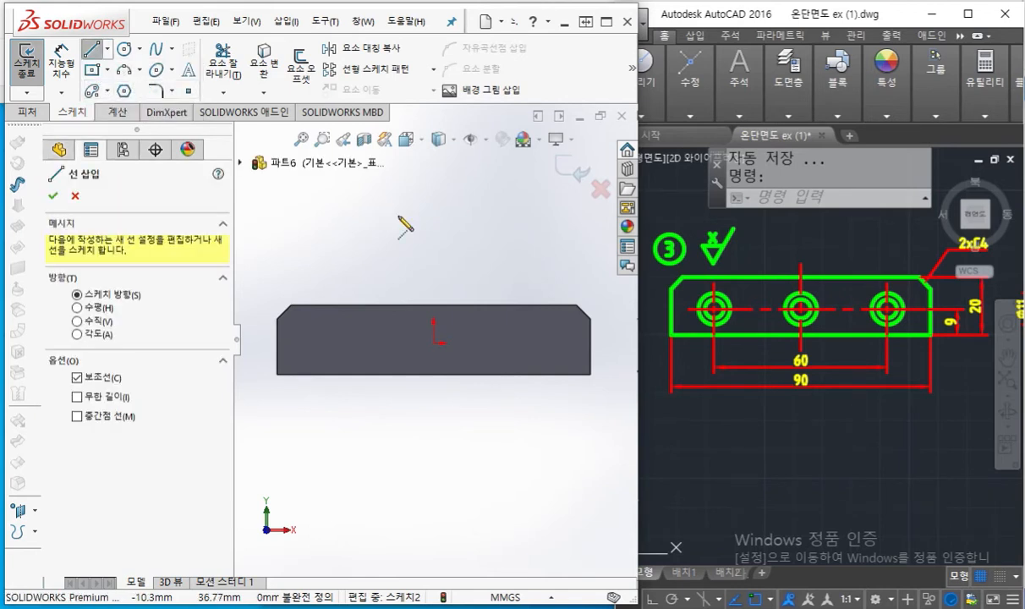
left_click(434, 343)
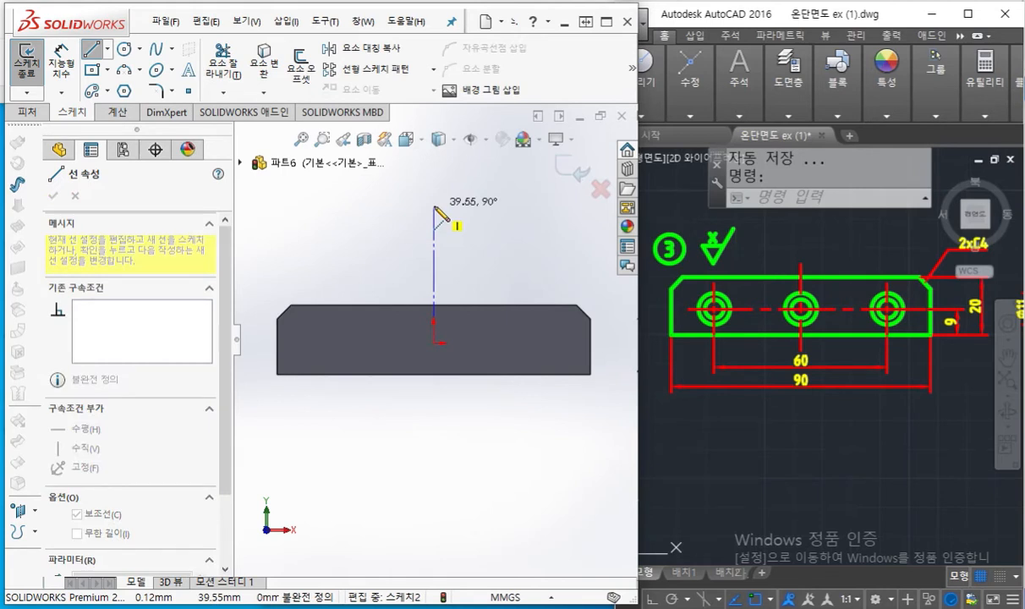
left_click(434, 232)
right_click(497, 243)
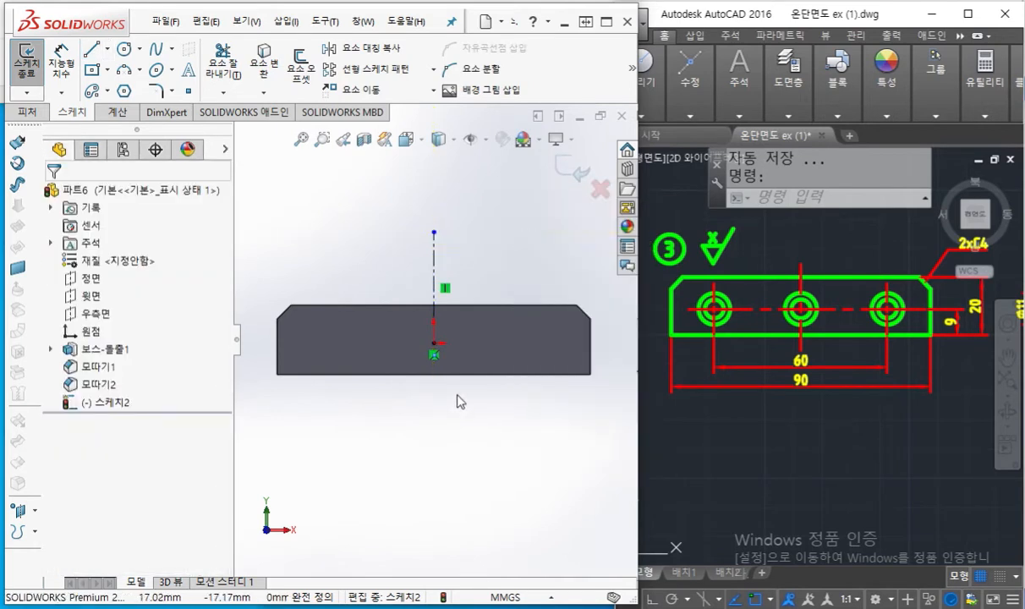
Examine how a sketch point placed left of the vertical centerline would mirror across it to the right half of the face.
key("F12")
left_click_drag(453, 342, 457, 354)
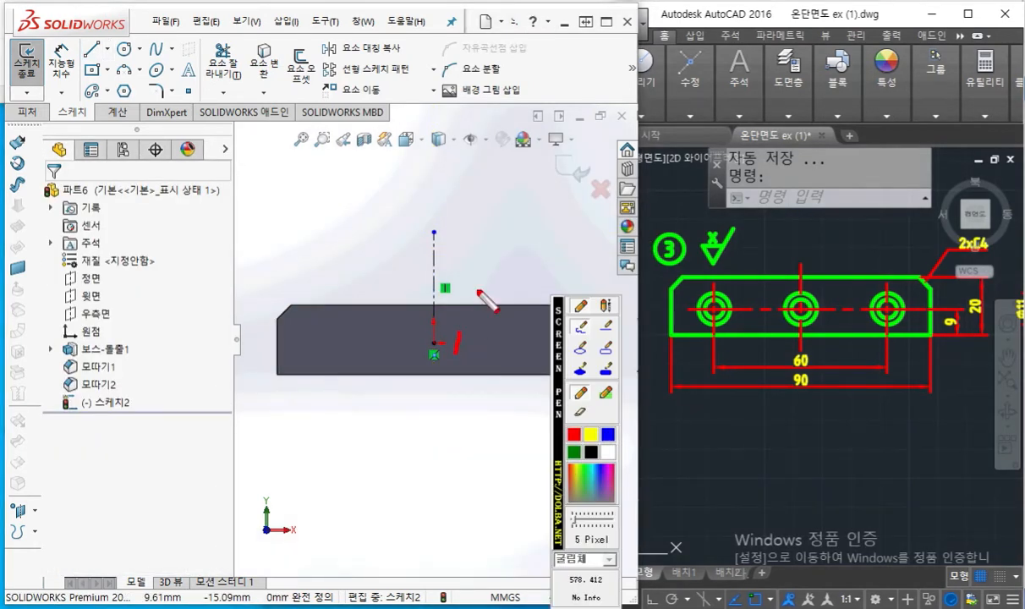
mouse_move(454, 207)
left_mouse_down()
mouse_move(458, 225)
mouse_move(489, 225)
left_mouse_up()
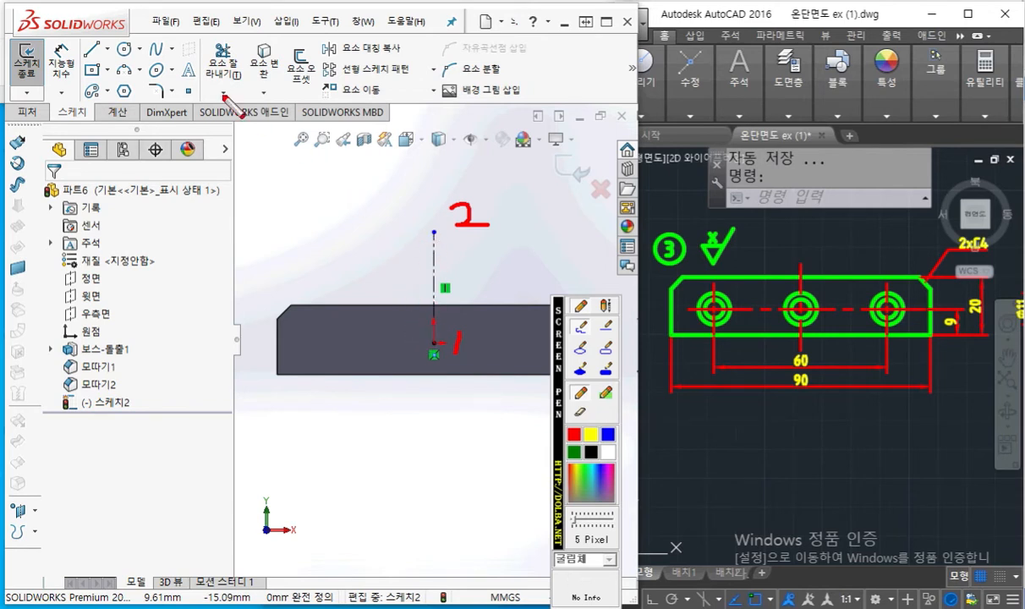
mouse_move(202, 79)
left_mouse_down()
mouse_move(207, 109)
mouse_move(196, 110)
mouse_move(185, 239)
mouse_move(355, 345)
mouse_move(339, 344)
left_mouse_up()
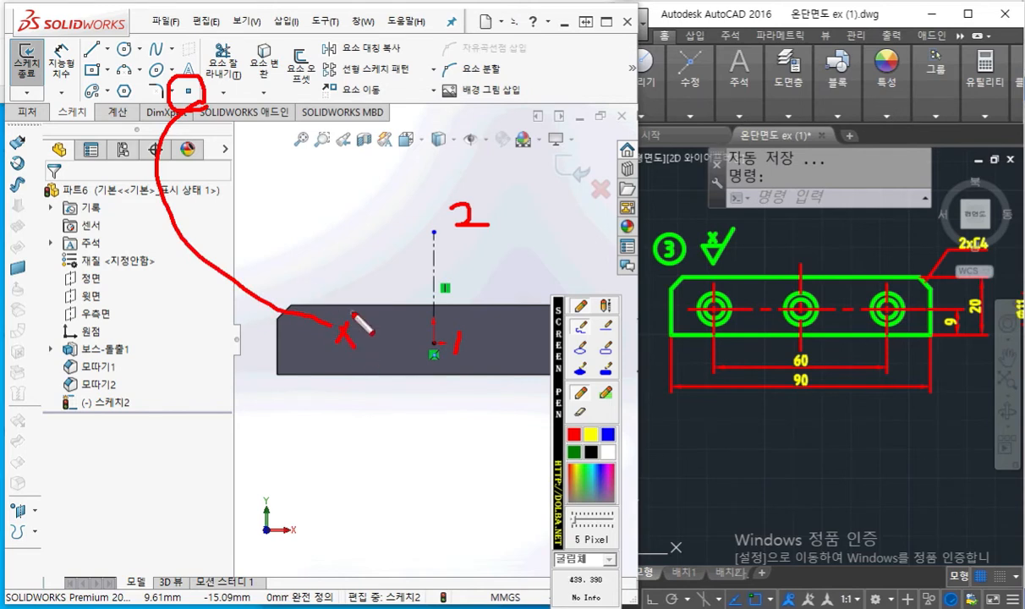
left_click_drag(433, 246, 431, 266)
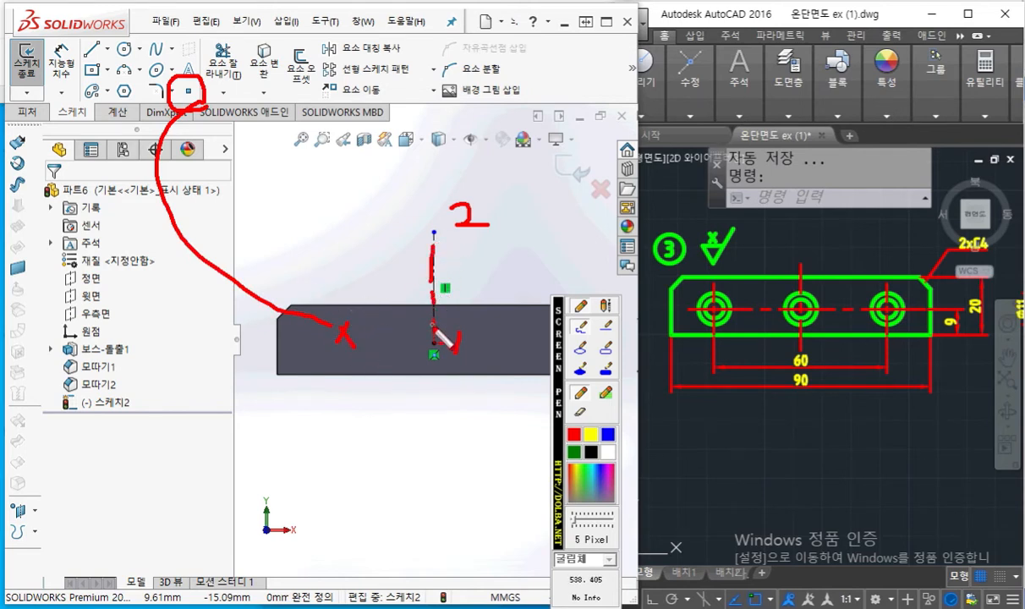
mouse_move(383, 334)
left_mouse_down()
mouse_move(545, 309)
mouse_move(547, 279)
left_mouse_up()
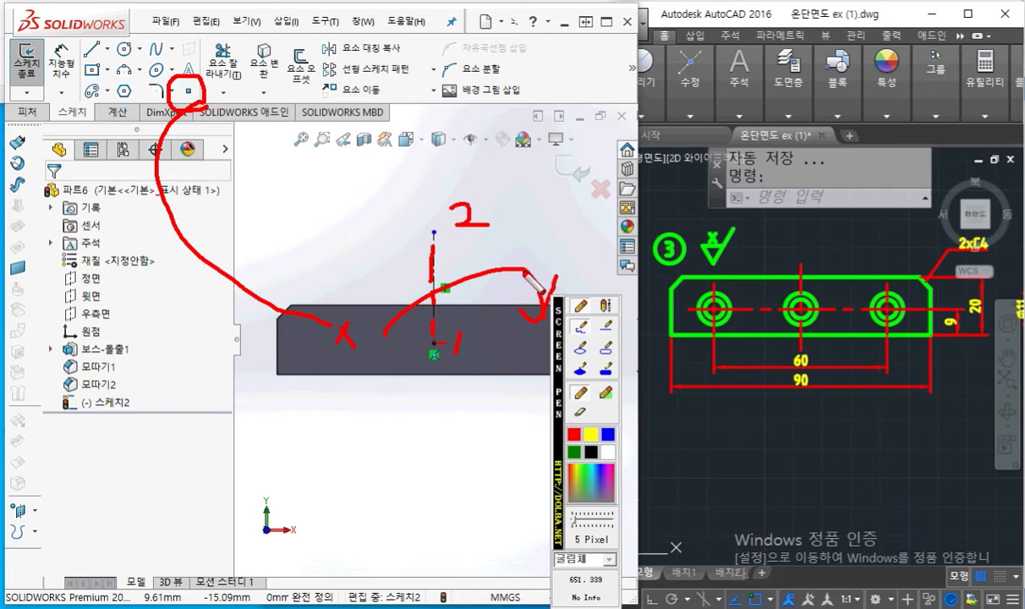
key("Escape")
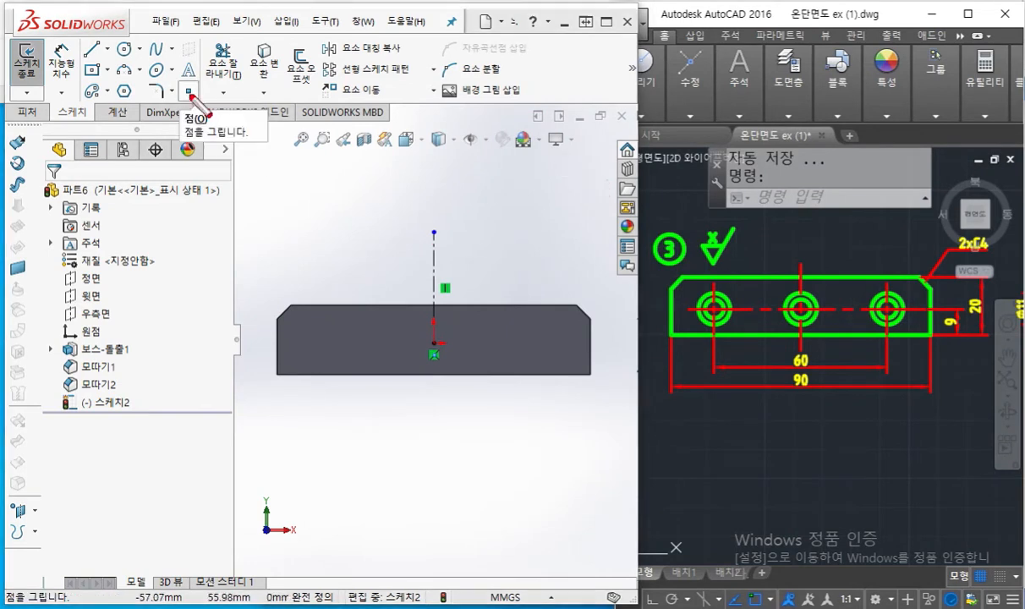
key("F12")
mouse_move(226, 110)
left_mouse_down()
mouse_move(165, 99)
mouse_move(212, 113)
left_mouse_up()
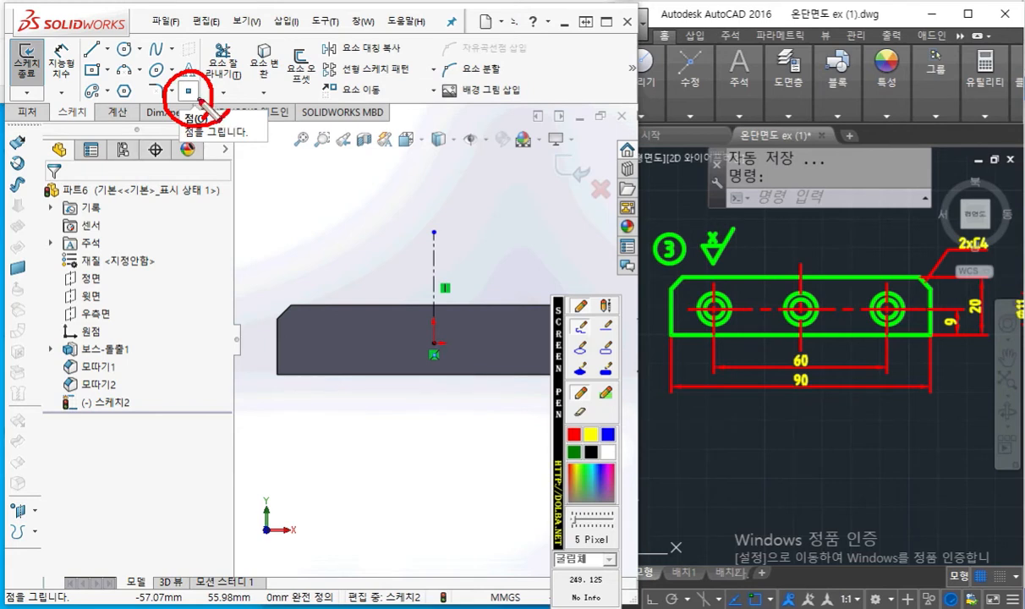
mouse_move(199, 100)
left_mouse_down()
mouse_move(315, 213)
mouse_move(330, 347)
mouse_move(346, 350)
left_mouse_up()
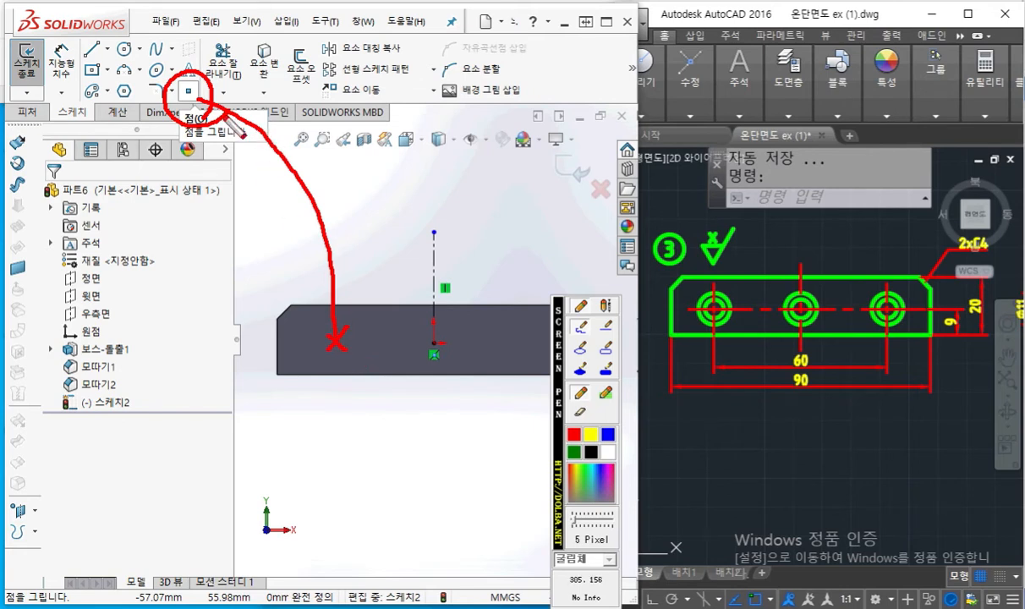
key("Escape")
Place a sketch point on the face about 27 mm left of and 4 mm above the origin.
left_click(190, 92)
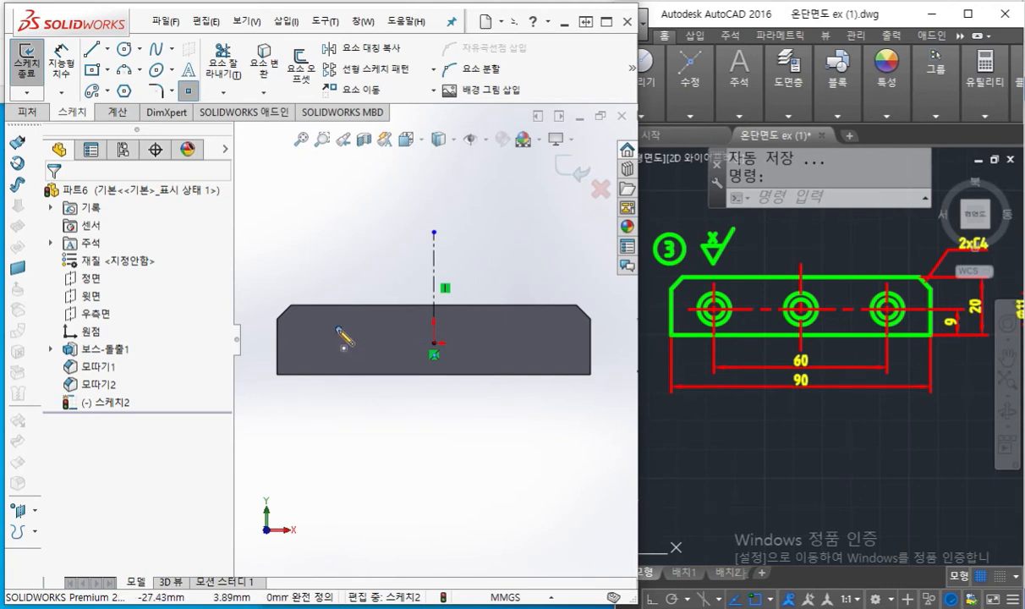
left_click(338, 329)
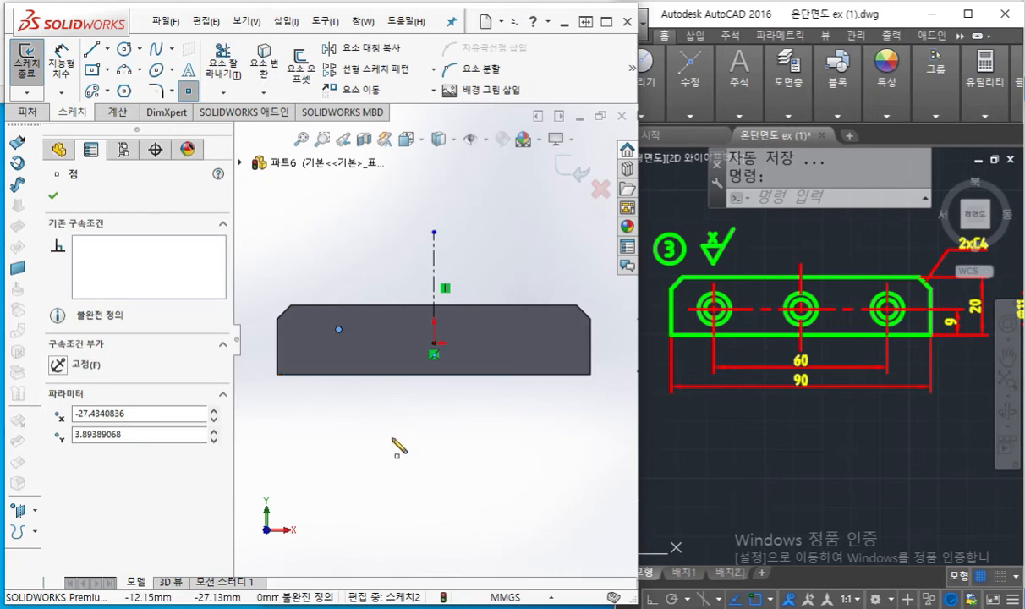
mouse_move(338, 328)
left_mouse_down()
mouse_move(347, 335)
mouse_move(330, 320)
mouse_move(353, 335)
left_mouse_up()
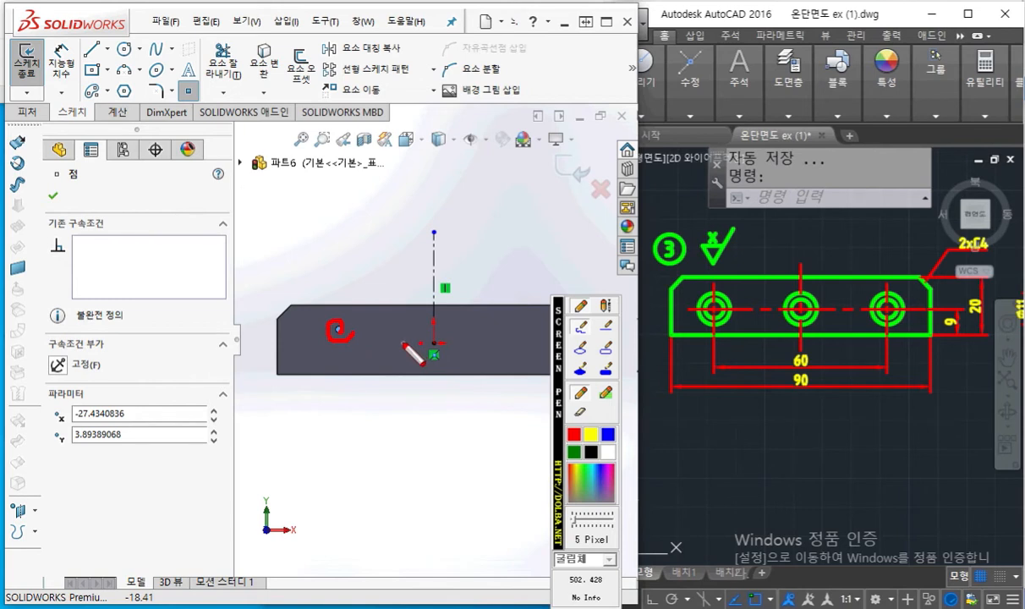
left_click(345, 347)
left_click_drag(375, 346, 408, 345)
left_click_drag(343, 323, 342, 313)
mouse_move(409, 332)
left_mouse_down()
mouse_move(386, 367)
mouse_move(411, 367)
left_mouse_up()
key("Escape")
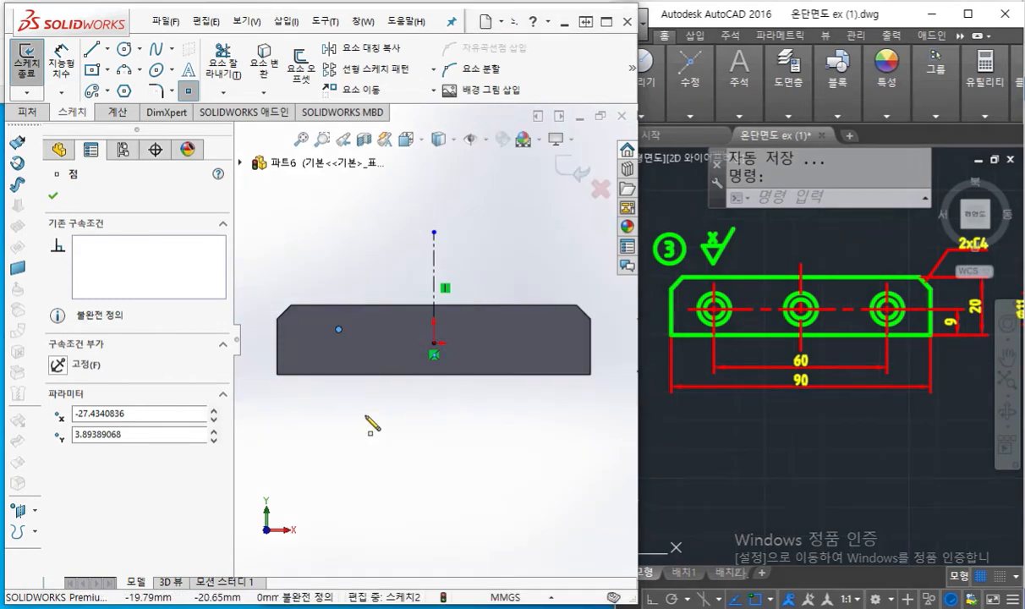
right_click(348, 399)
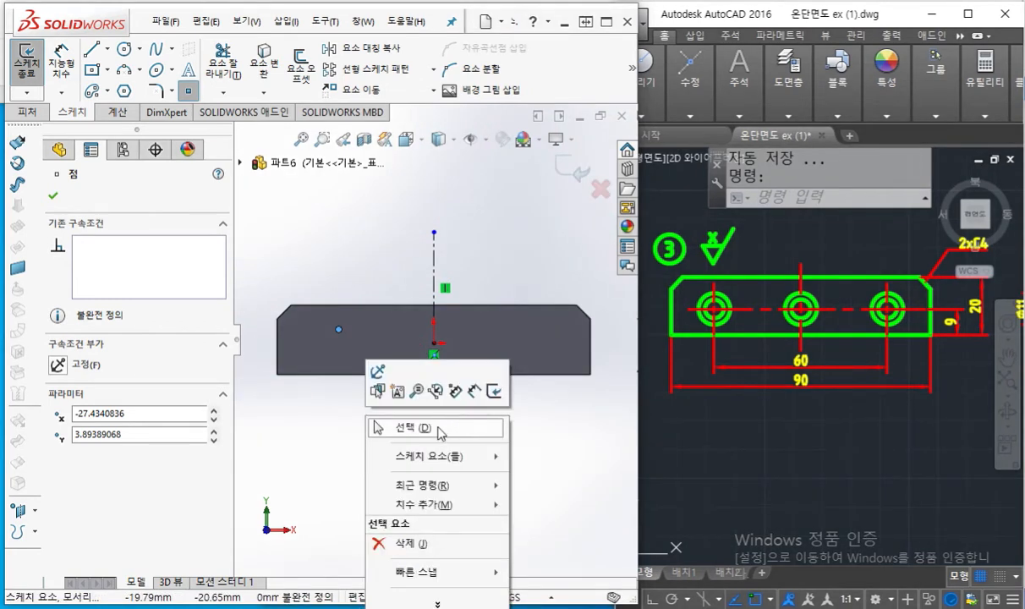
left_click(467, 427)
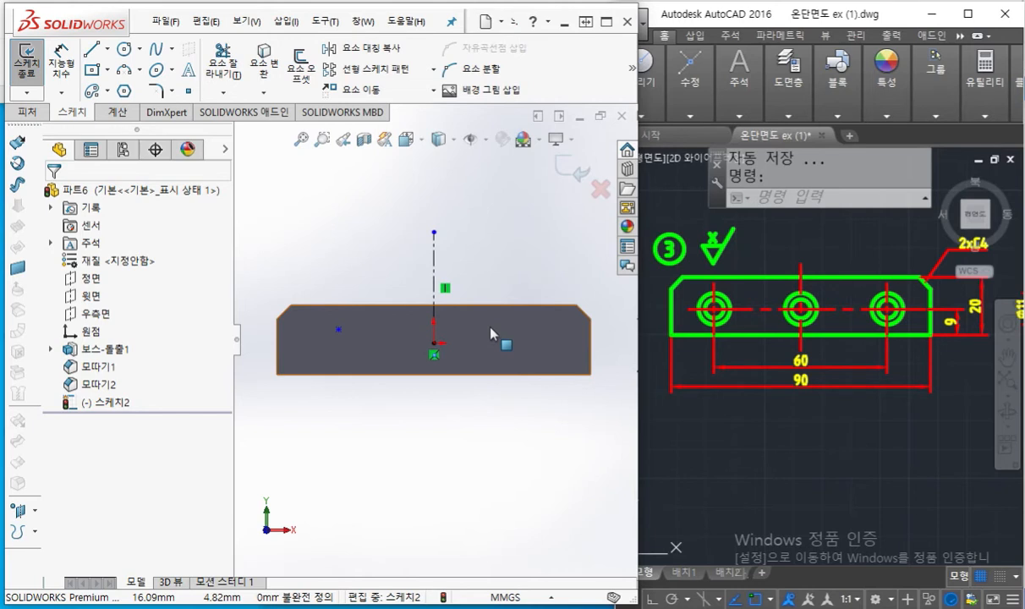
Try mirroring the left sketch point about the vertical centerline, and remove the mirrored copy.
left_click_drag(490, 329, 328, 276)
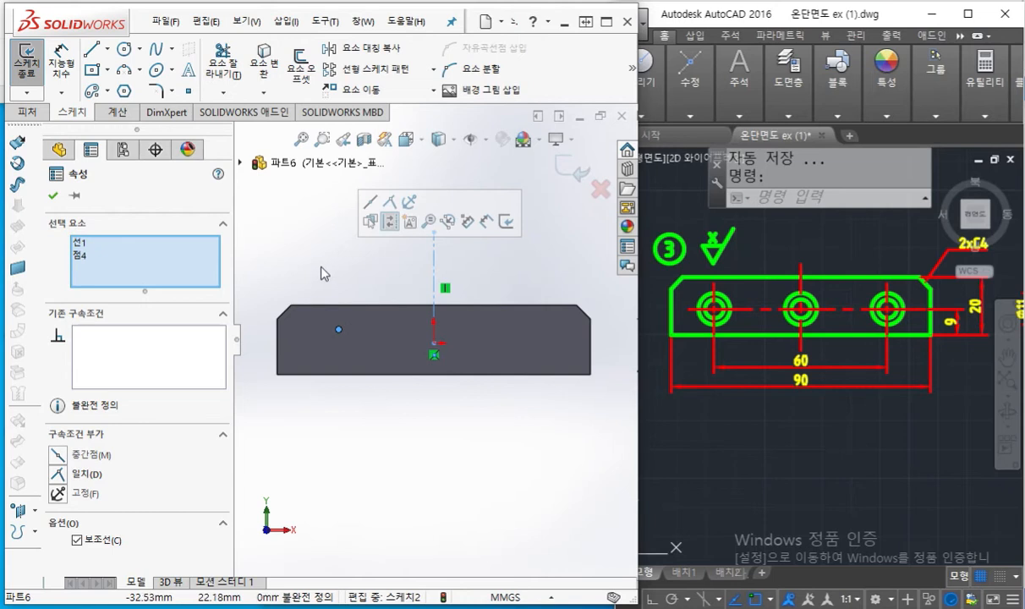
left_click(349, 57)
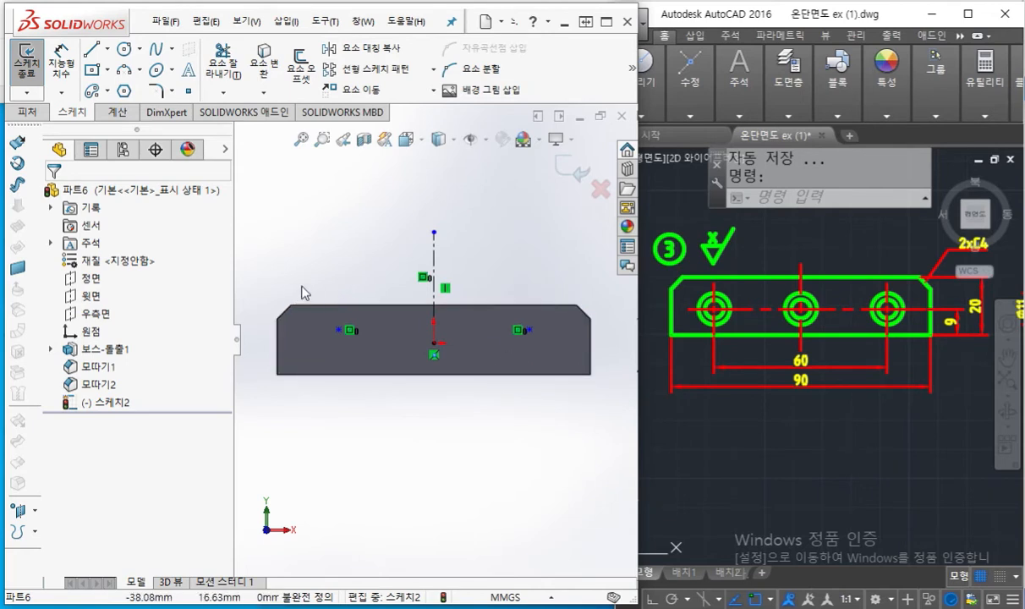
left_click_drag(504, 298, 560, 397)
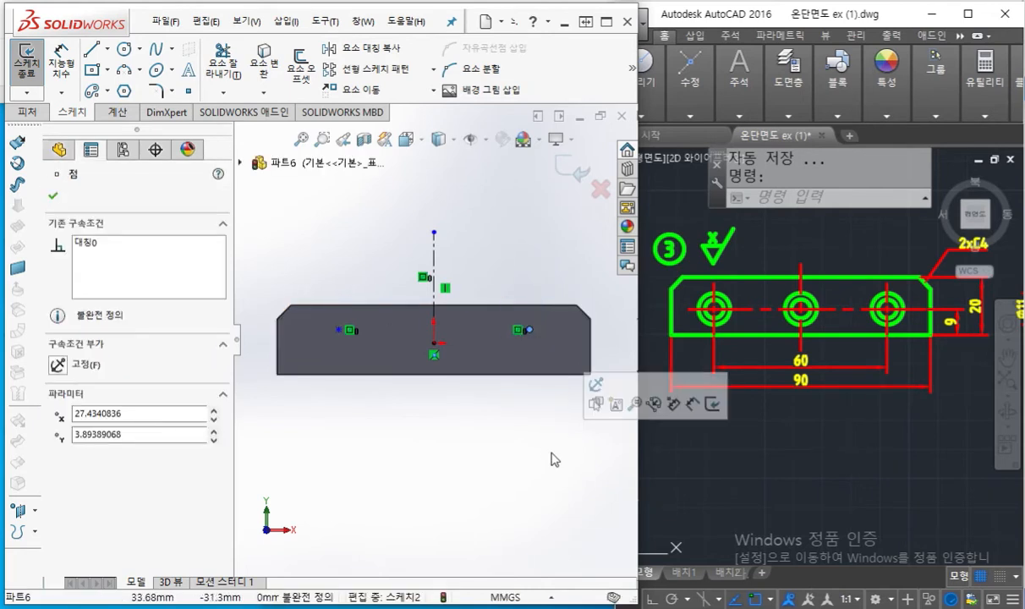
left_click(426, 394)
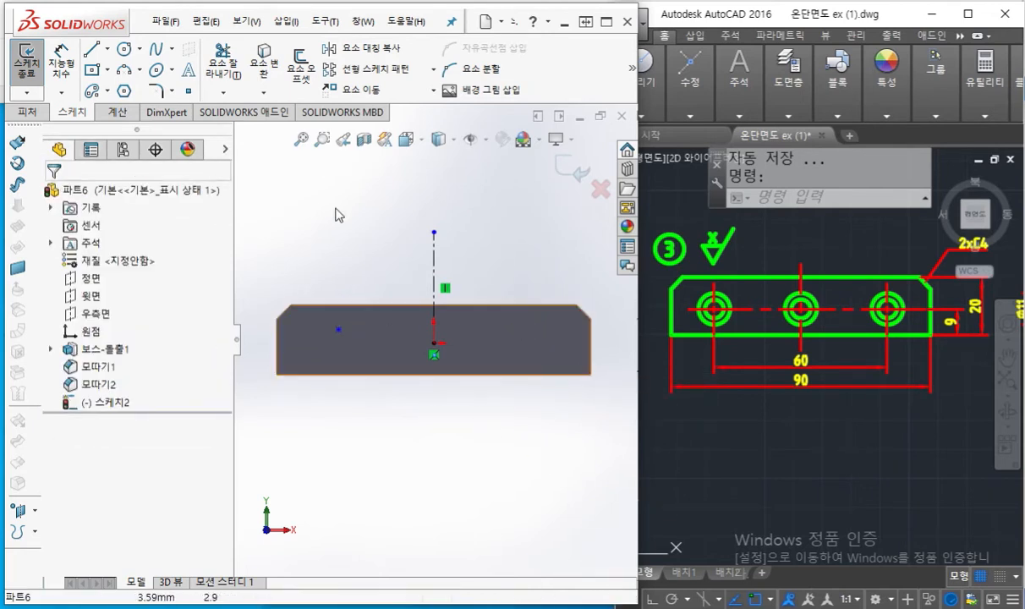
Place a second sketch point about 27 mm right of the origin and make both points symmetric about the vertical centerline.
left_click(187, 91)
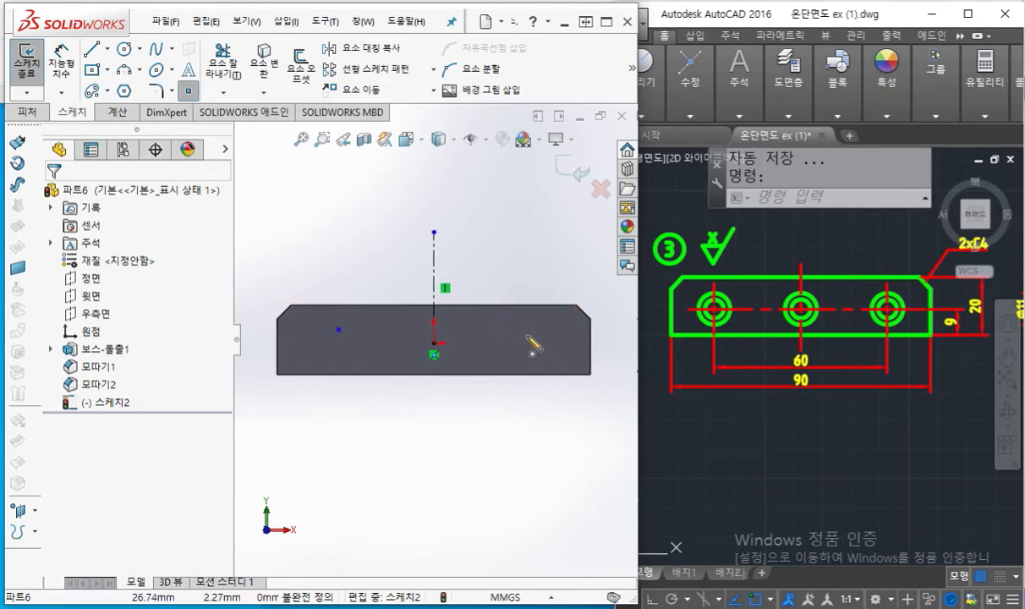
left_click(527, 335)
right_click(526, 231)
left_click(549, 246)
left_click_drag(549, 338, 286, 288)
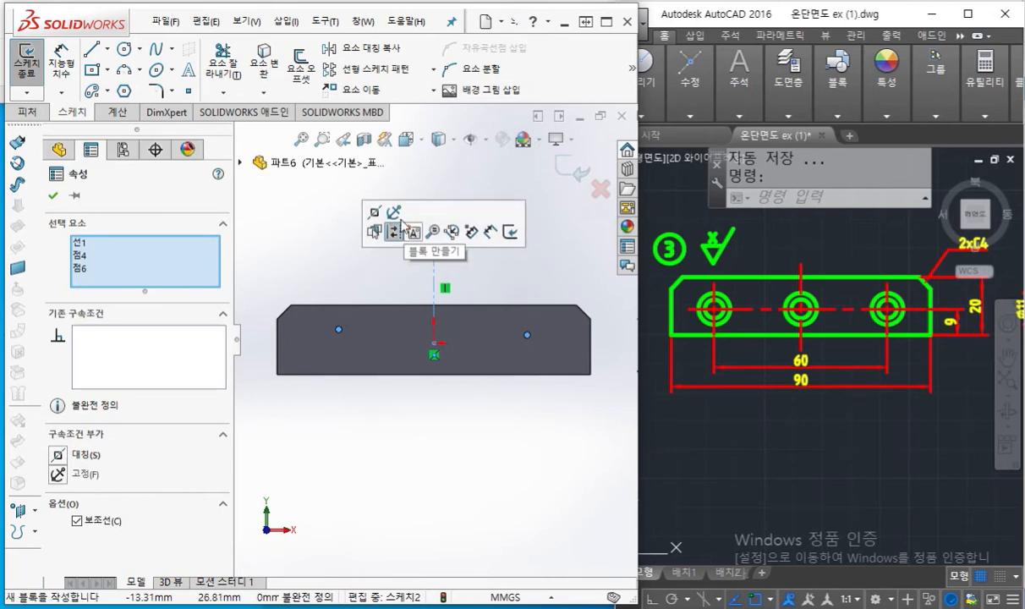
left_click(378, 217)
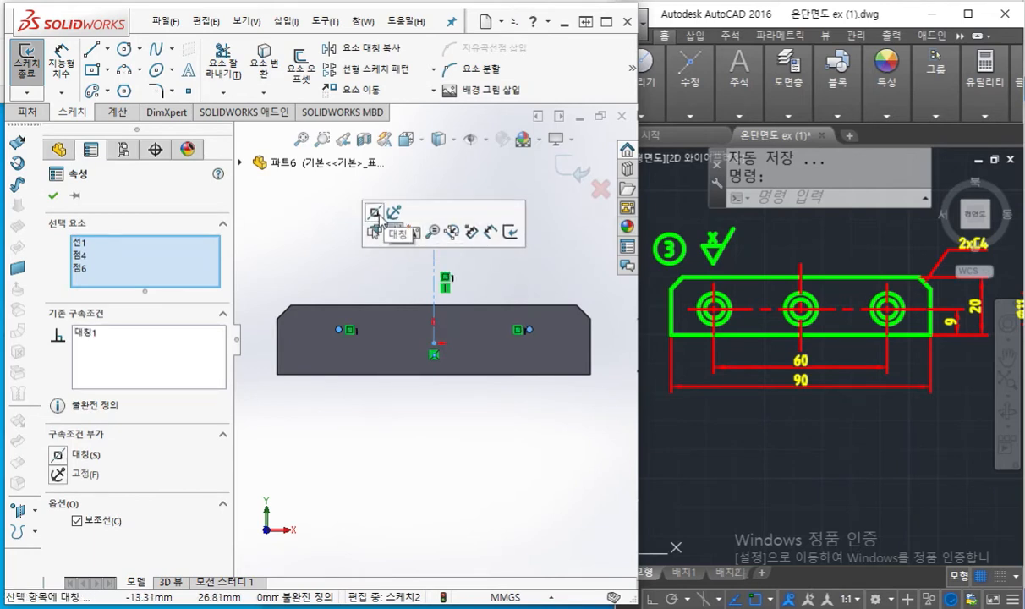
left_click(410, 412)
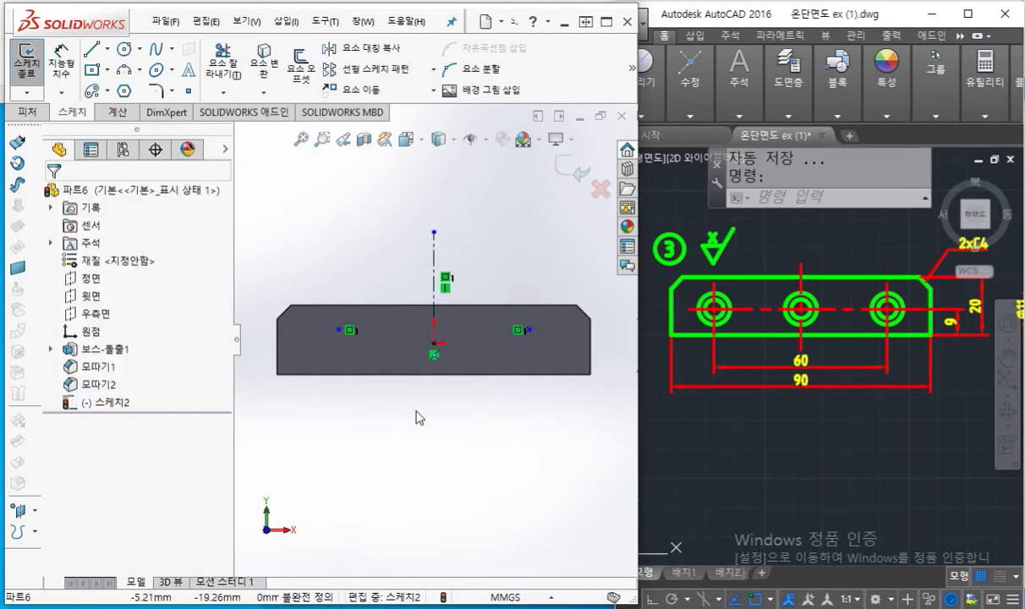
Add a horizontal relation between the left sketch point and the origin.
key("F12")
mouse_move(347, 320)
left_mouse_down()
mouse_move(321, 344)
mouse_move(348, 342)
left_mouse_up()
mouse_move(454, 332)
left_mouse_down()
mouse_move(420, 362)
mouse_move(453, 365)
left_mouse_up()
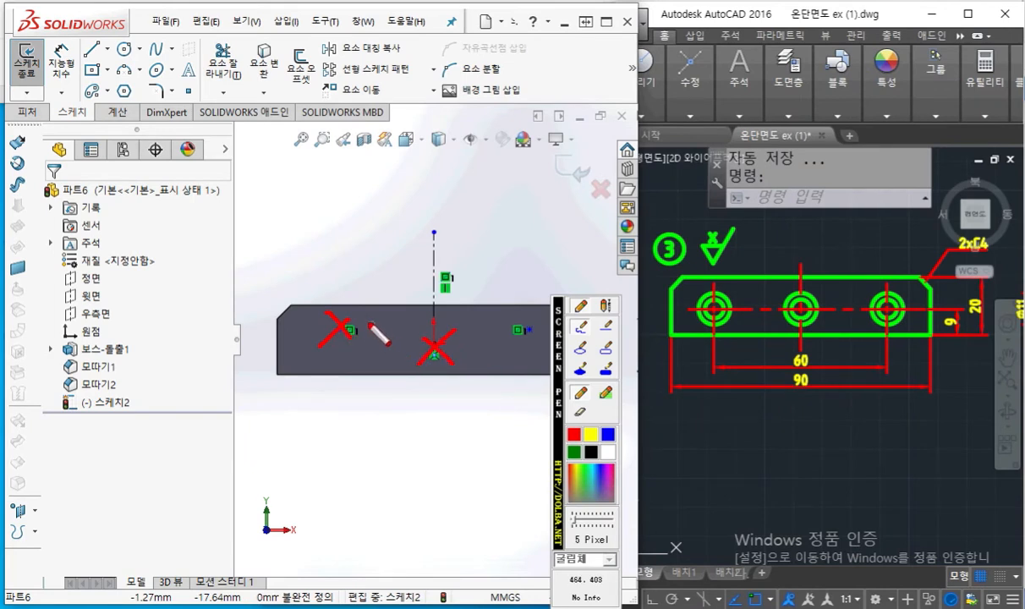
left_click_drag(358, 327, 434, 321)
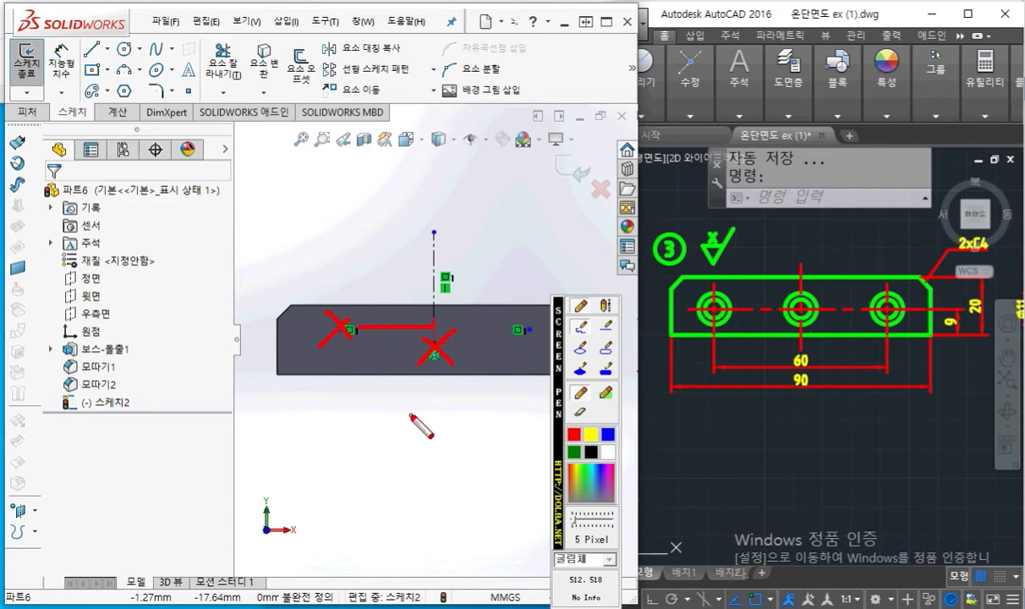
mouse_move(524, 342)
left_mouse_down()
mouse_move(506, 296)
mouse_move(540, 349)
left_mouse_up()
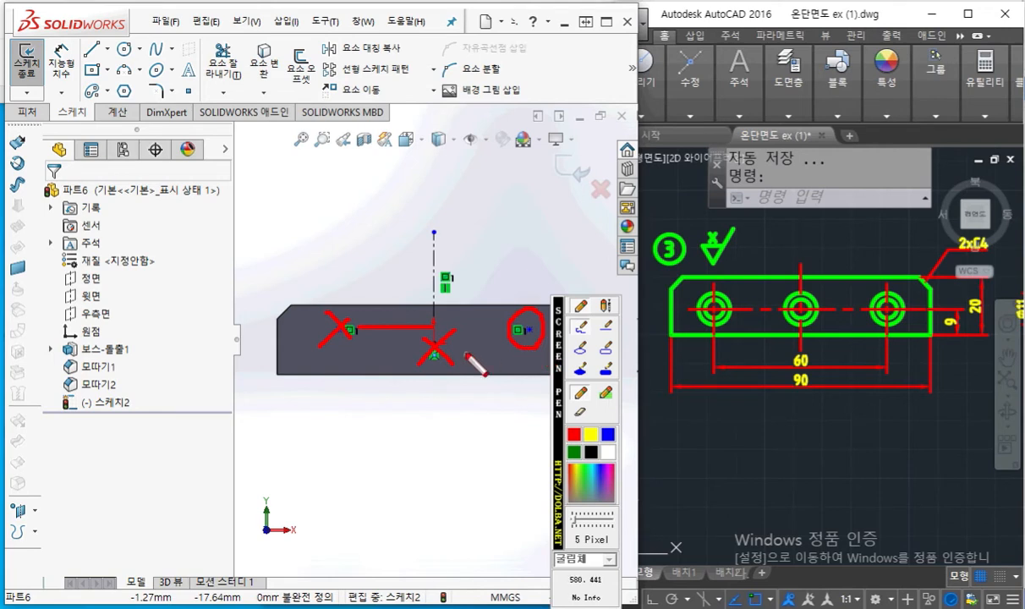
key("Escape")
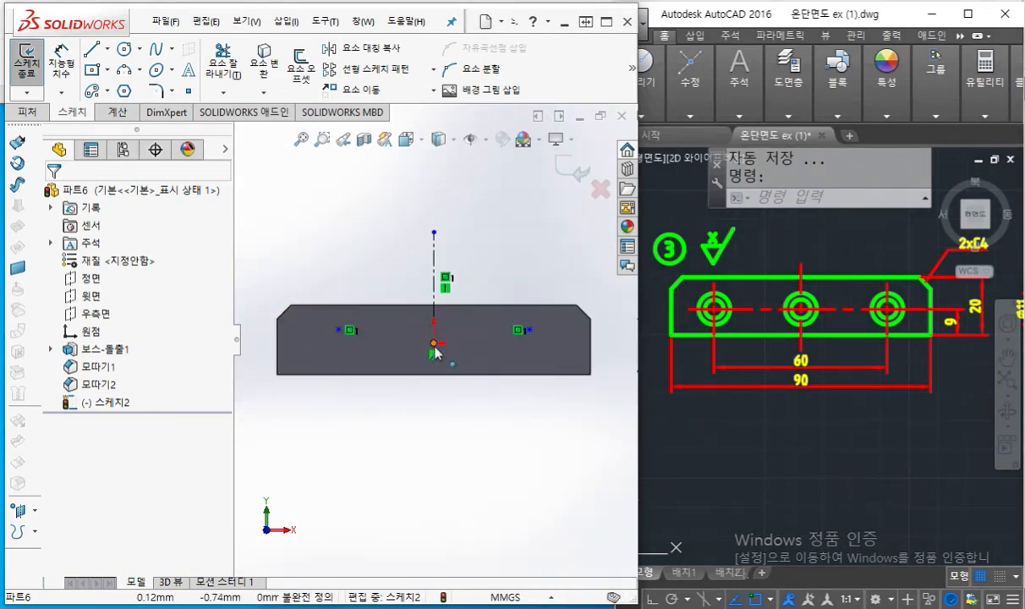
left_click(340, 330)
left_click(341, 331, "ctrl")
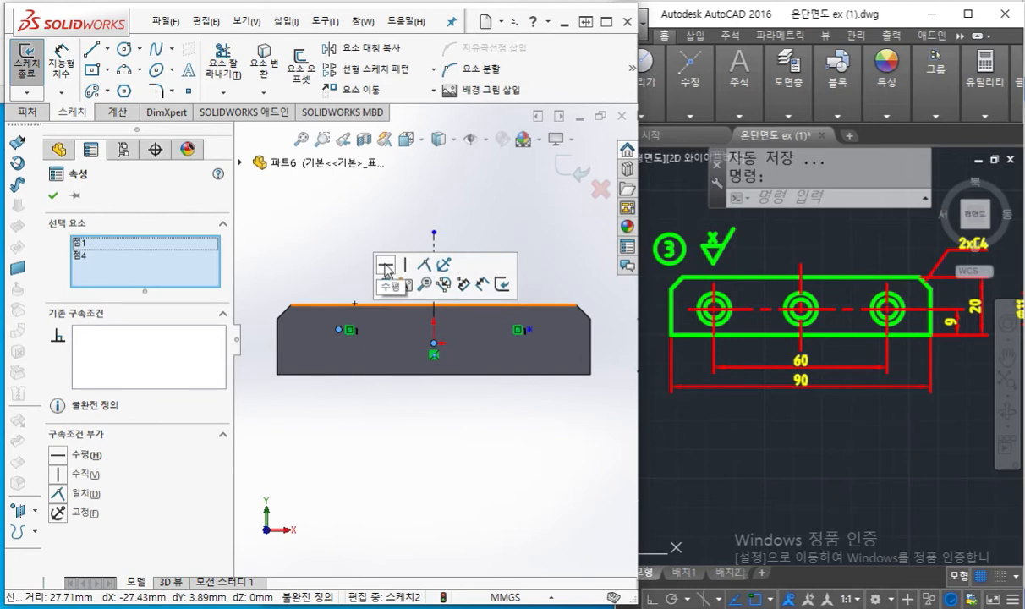
left_click(385, 269)
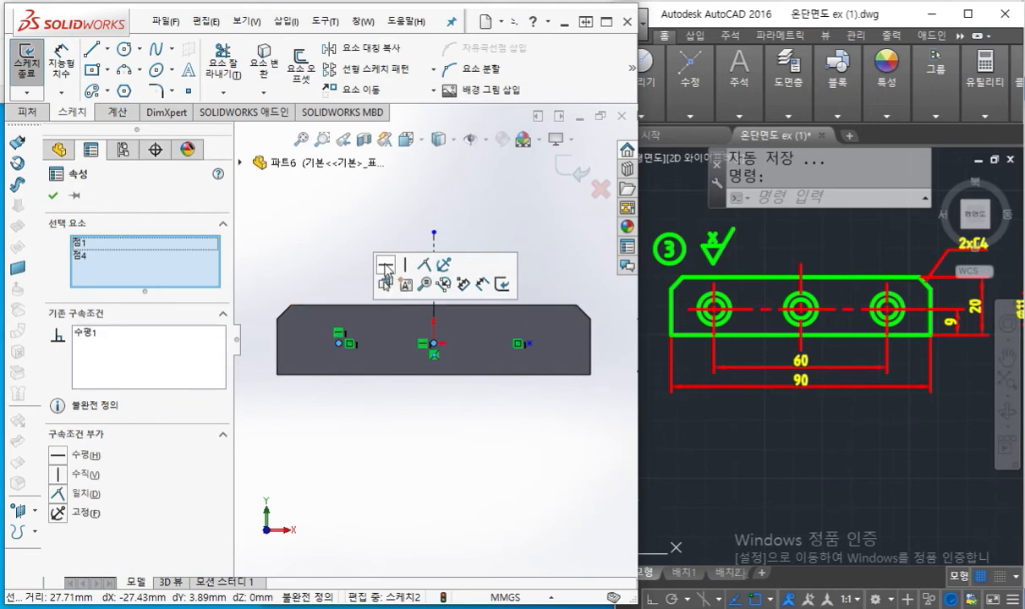
left_click(361, 453)
mouse_move(532, 358)
left_mouse_down()
mouse_move(520, 343)
mouse_move(532, 354)
mouse_move(525, 357)
left_mouse_up()
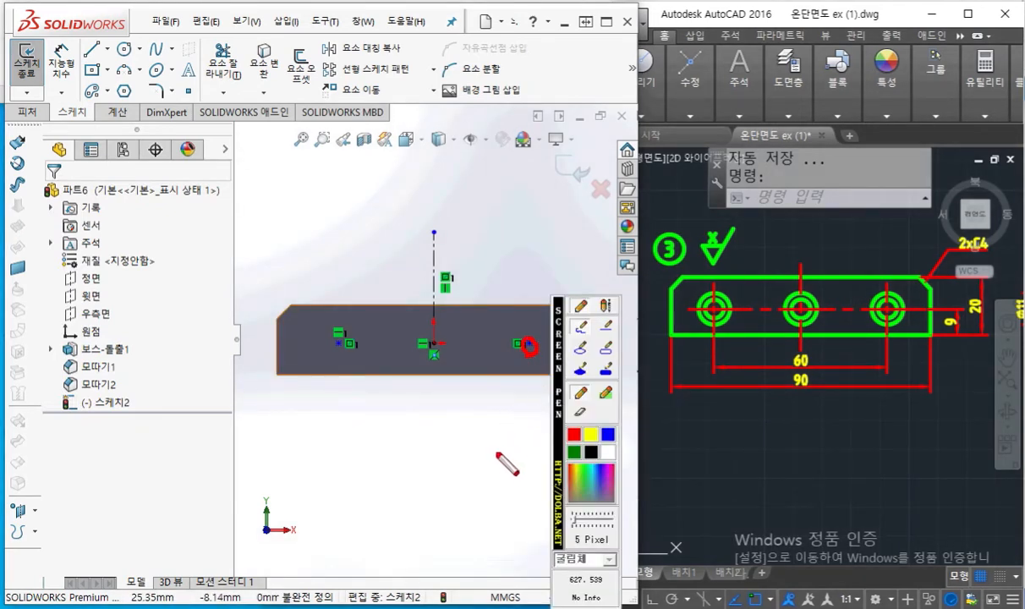
key("Escape")
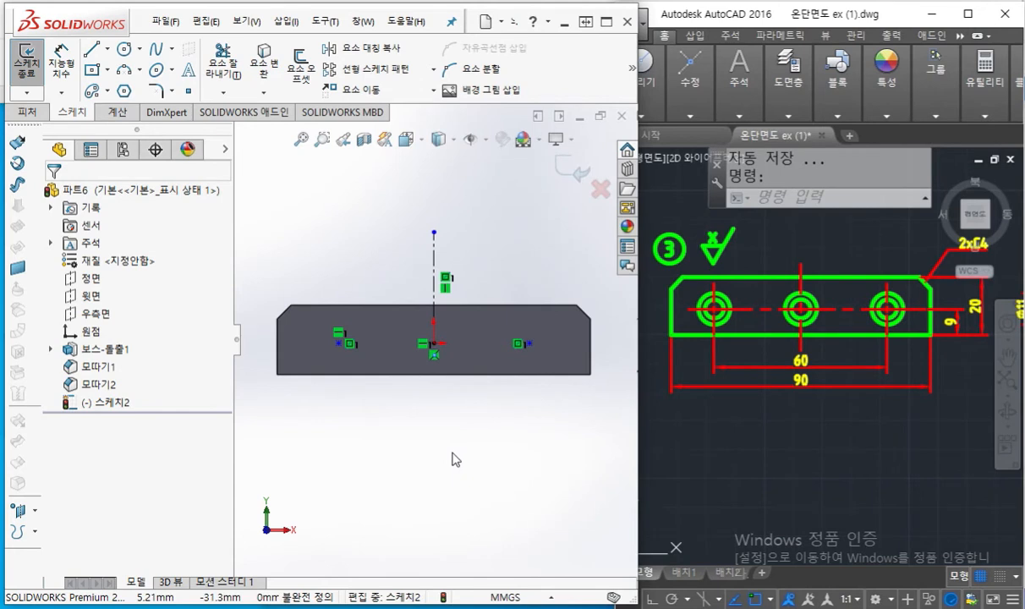
key("F12")
left_click_drag(336, 358, 342, 428)
left_click_drag(532, 358, 530, 410)
left_click_drag(348, 407, 526, 406)
mouse_move(513, 389)
left_mouse_down()
mouse_move(518, 399)
mouse_move(490, 421)
left_mouse_up()
mouse_move(369, 386)
left_mouse_down()
mouse_move(339, 406)
mouse_move(362, 420)
left_mouse_up()
mouse_move(437, 410)
left_mouse_down()
mouse_move(442, 455)
mouse_move(424, 442)
mouse_move(459, 431)
left_mouse_up()
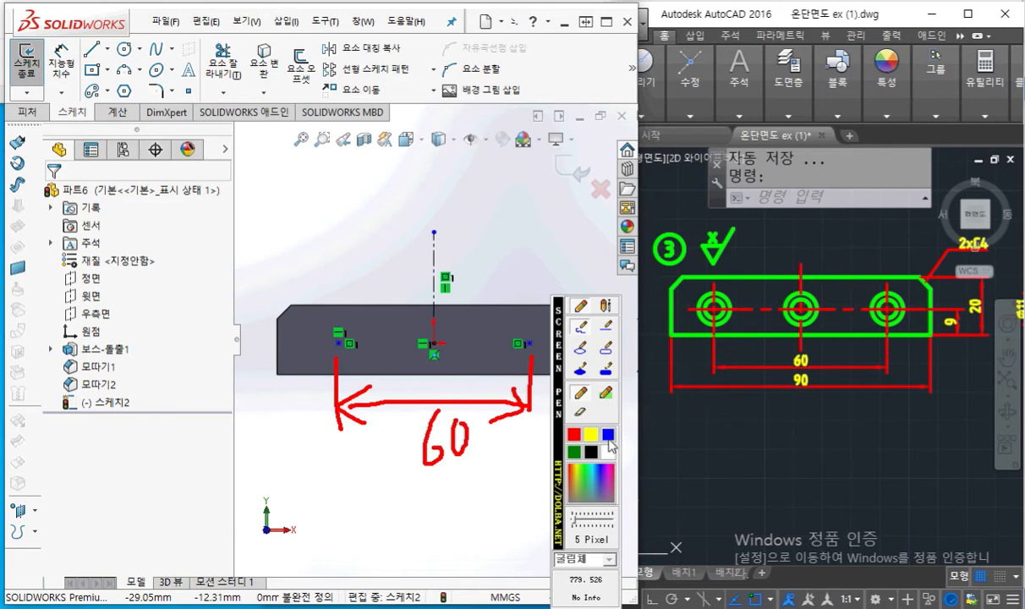
mouse_move(788, 298)
left_mouse_down()
mouse_move(814, 323)
mouse_move(788, 324)
left_mouse_up()
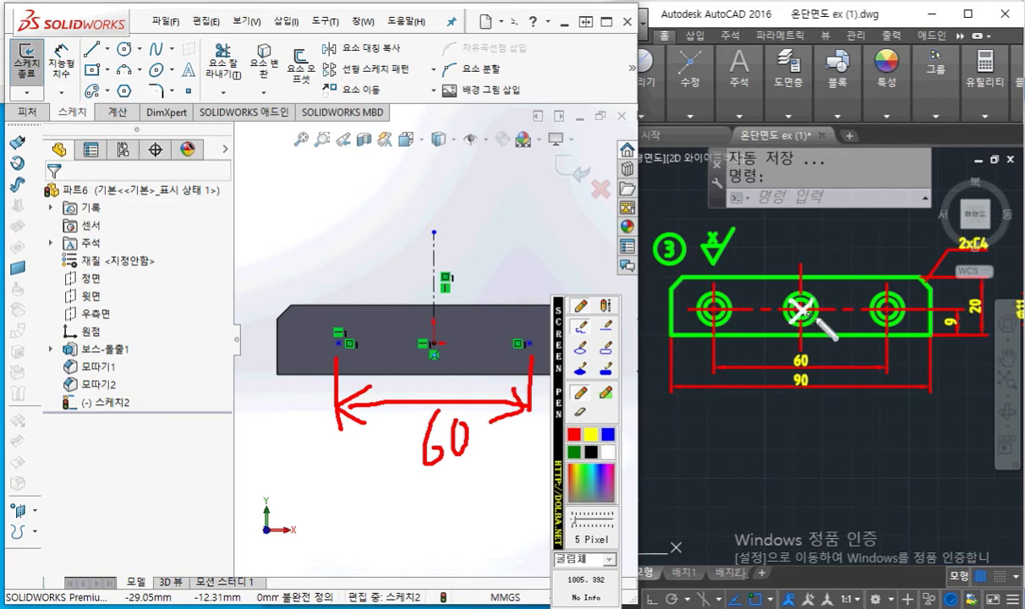
left_click_drag(953, 301, 945, 354)
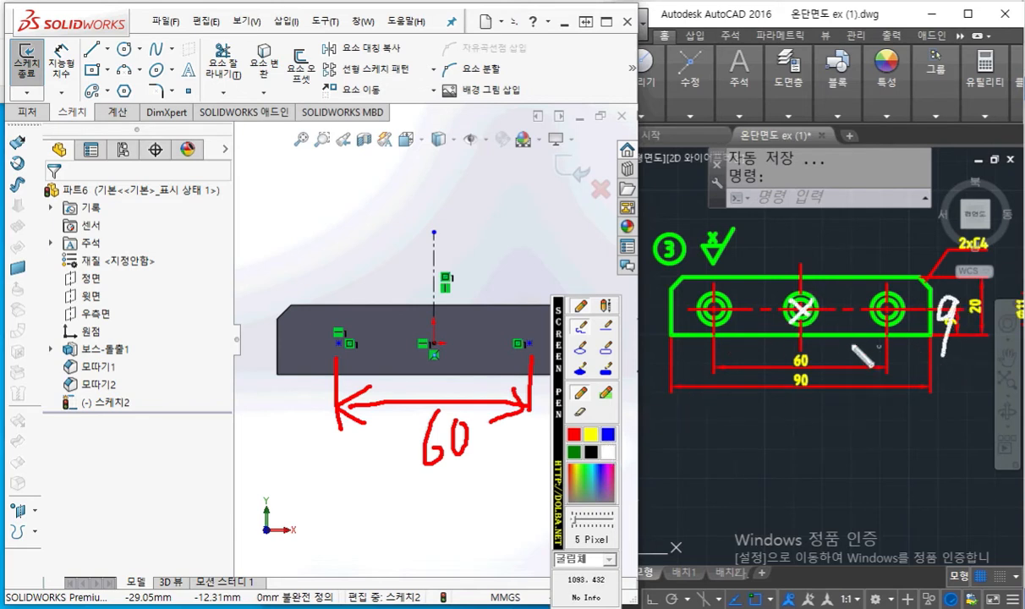
left_click_drag(786, 337, 920, 335)
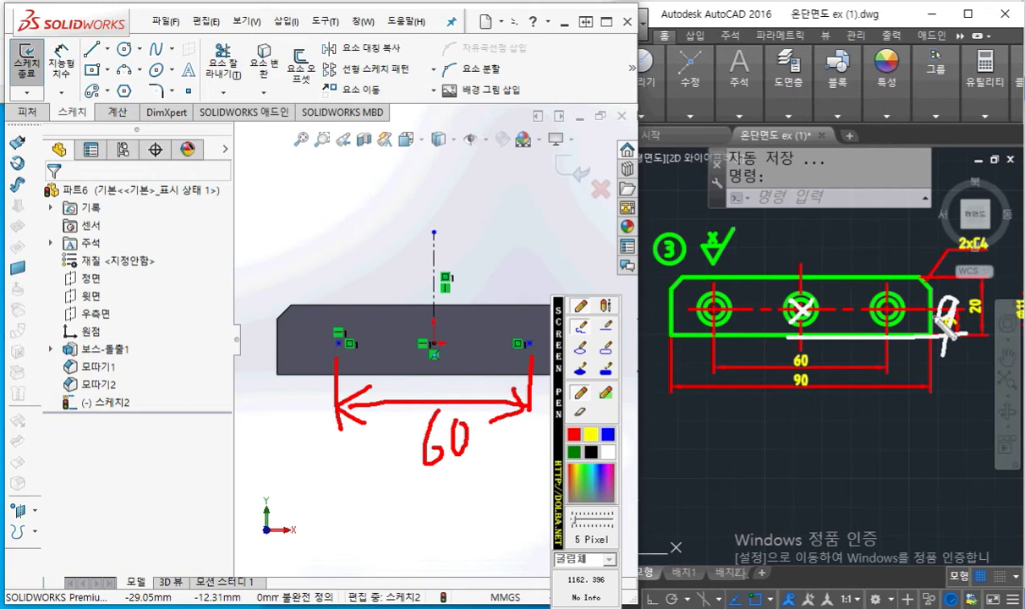
key("Escape")
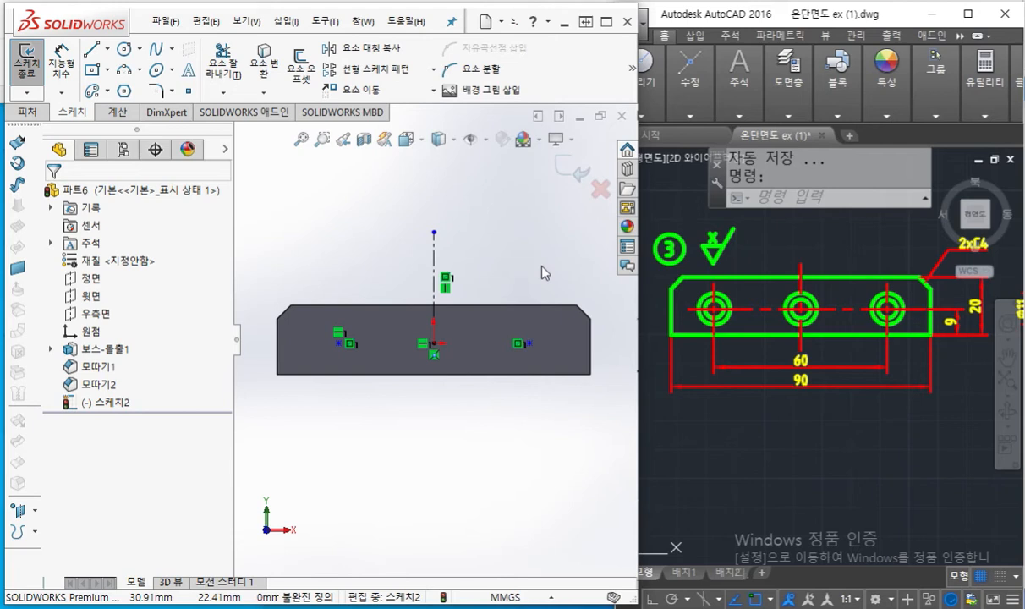
Dimension the horizontal distance between the two outer hole-centre points as 60 mm and exit the sketch.
right_click(505, 250)
left_click(630, 228)
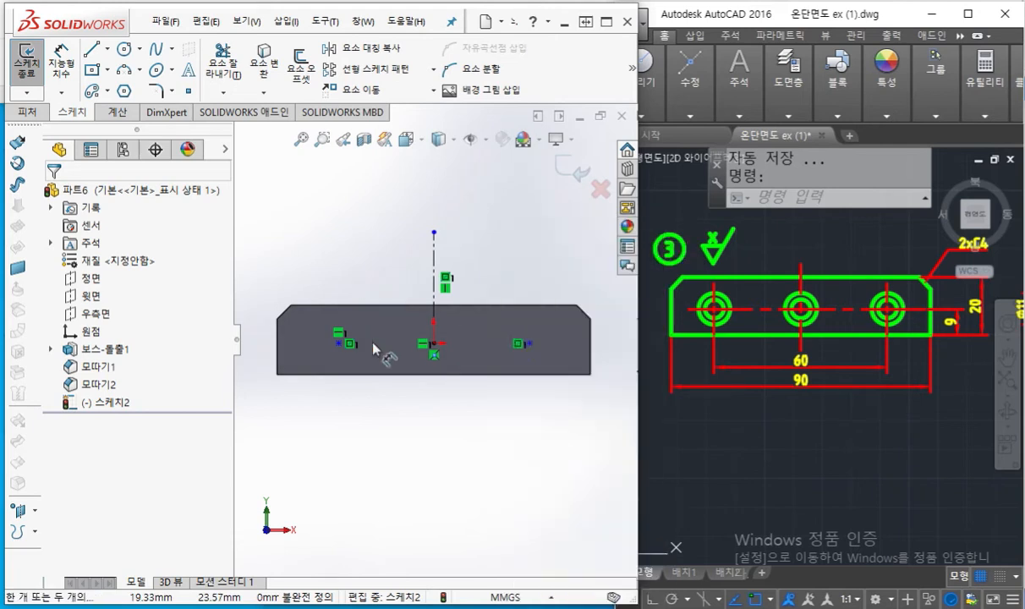
left_click(339, 342)
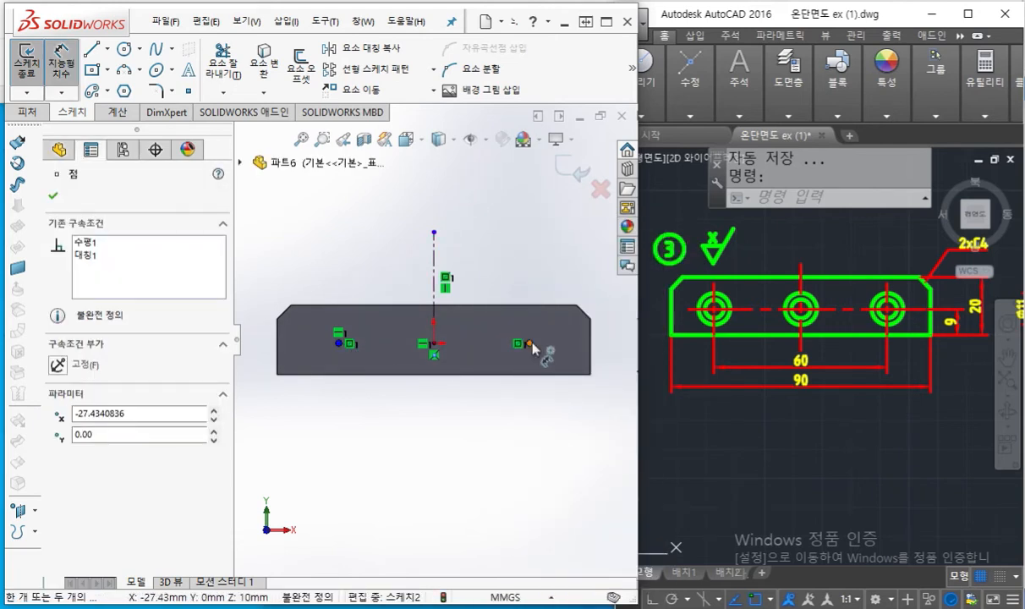
left_click(529, 343)
left_click(425, 420)
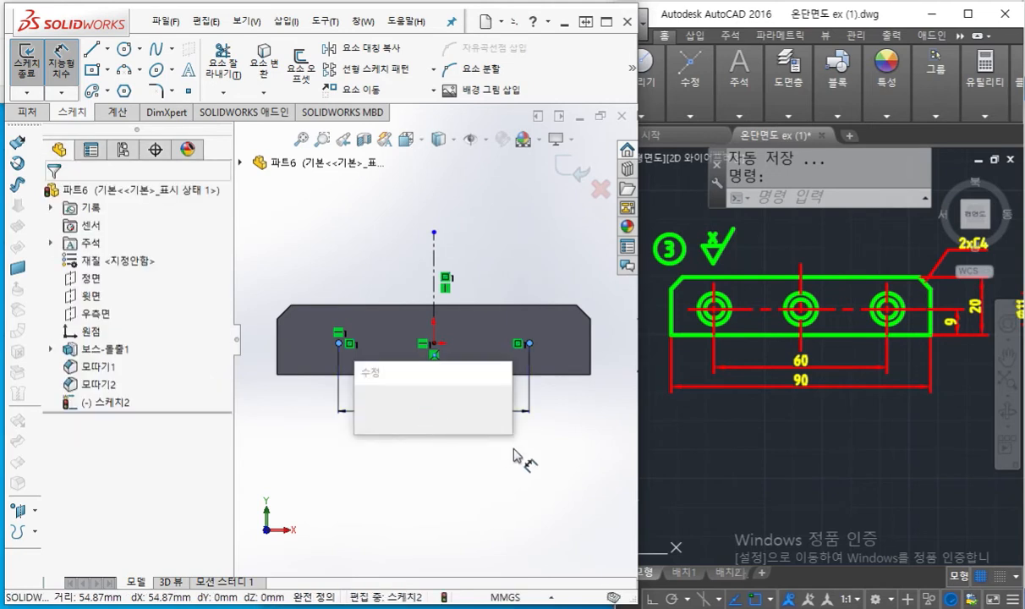
type("60")
key("Return")
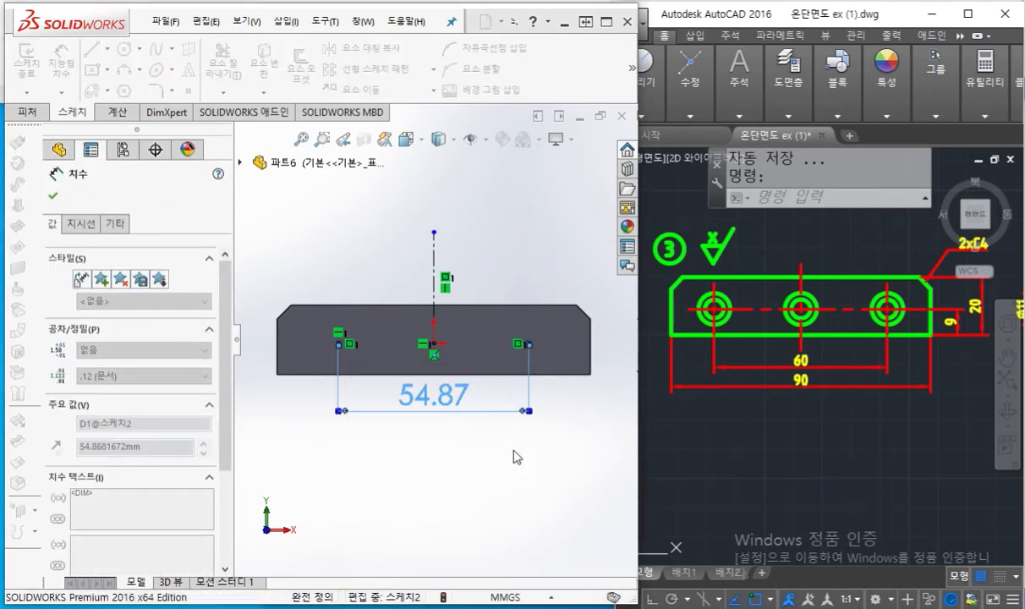
key("Escape")
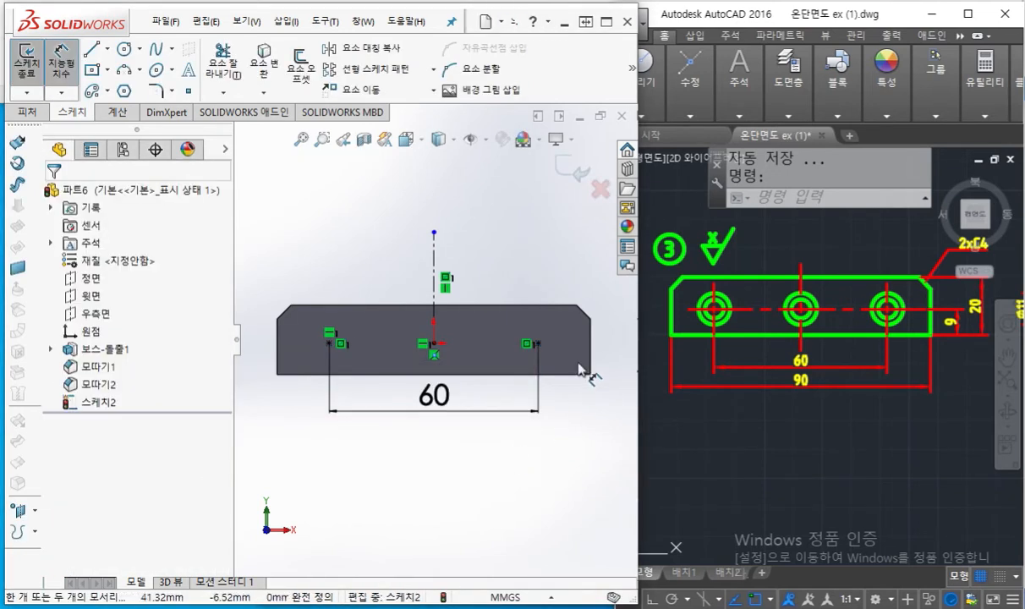
mouse_move(548, 330)
left_mouse_down()
mouse_move(527, 355)
mouse_move(552, 355)
left_mouse_up()
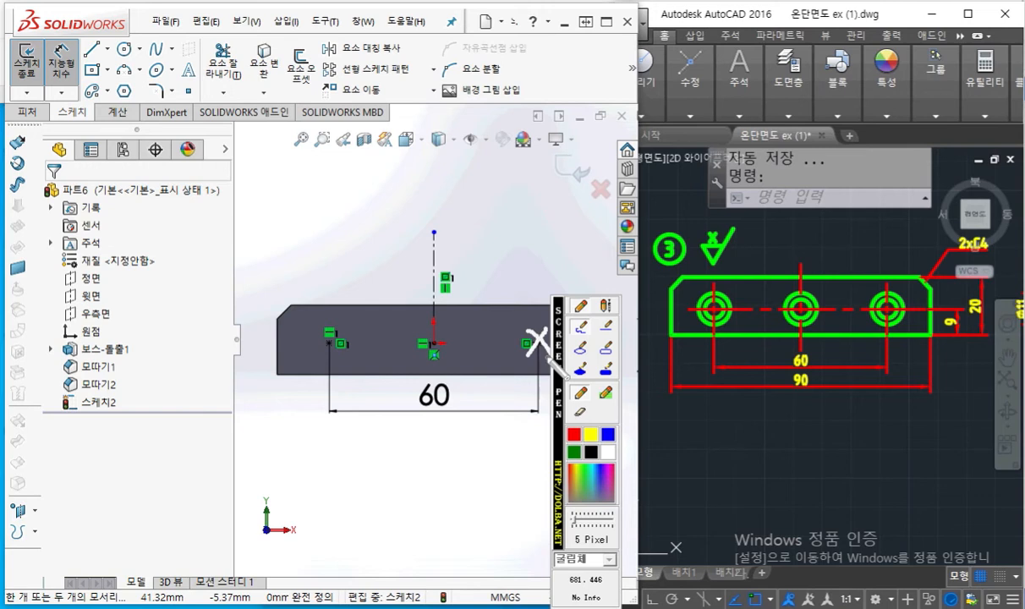
key("Escape")
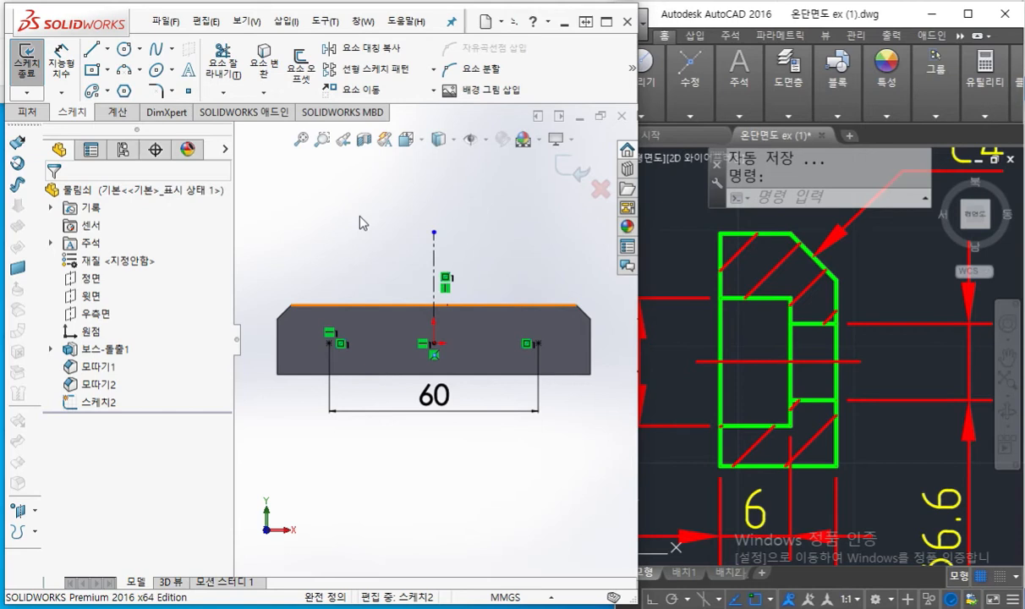
left_click(577, 171)
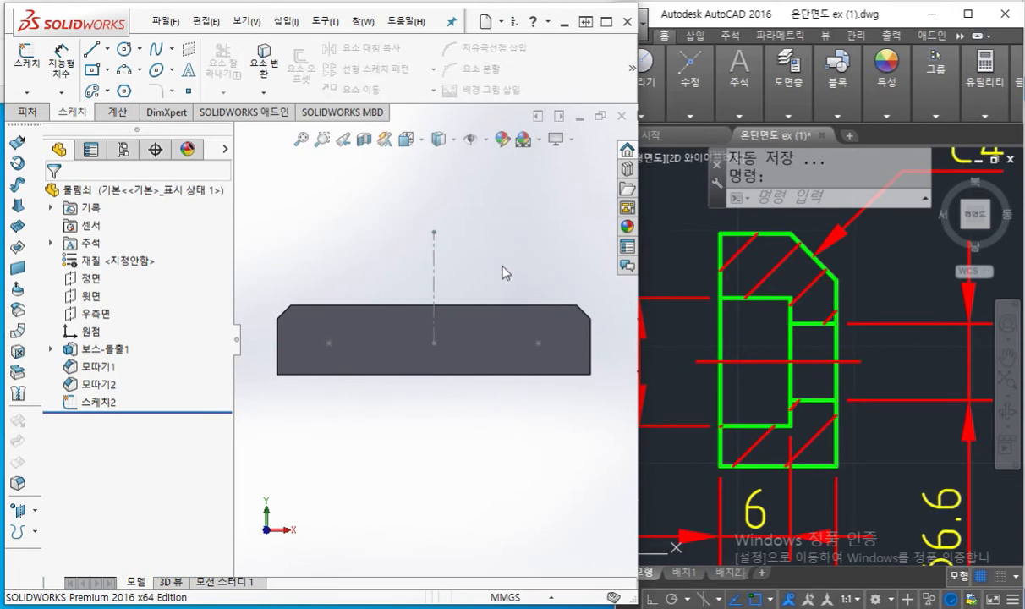
key("F12")
left_click_drag(446, 338, 426, 355)
left_click_drag(427, 340, 441, 355)
mouse_move(544, 338)
left_mouse_down()
mouse_move(531, 354)
mouse_move(545, 354)
left_mouse_up()
mouse_move(339, 338)
left_mouse_down()
mouse_move(324, 354)
mouse_move(338, 355)
left_mouse_up()
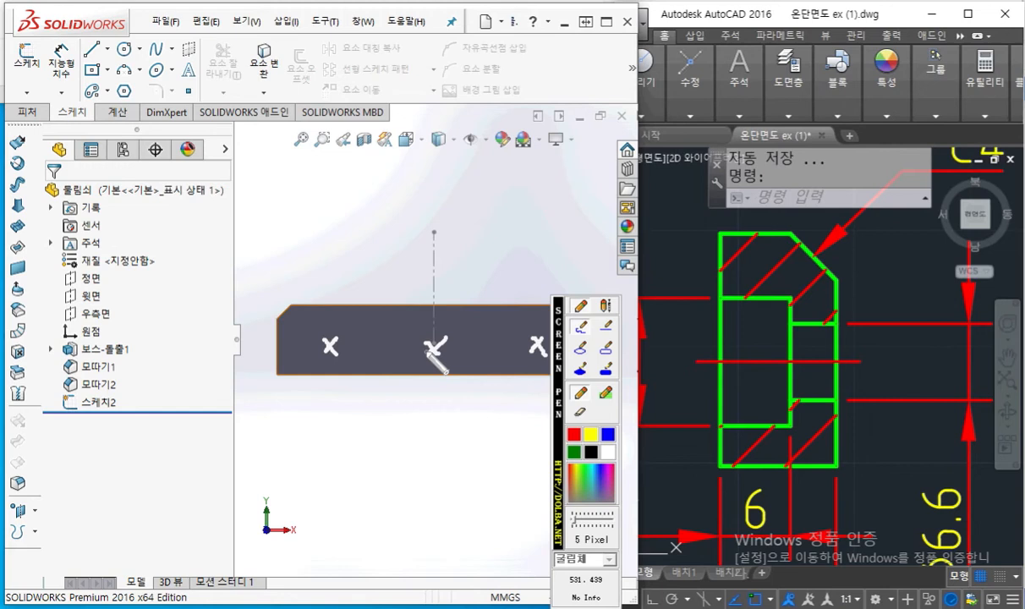
key("Escape")
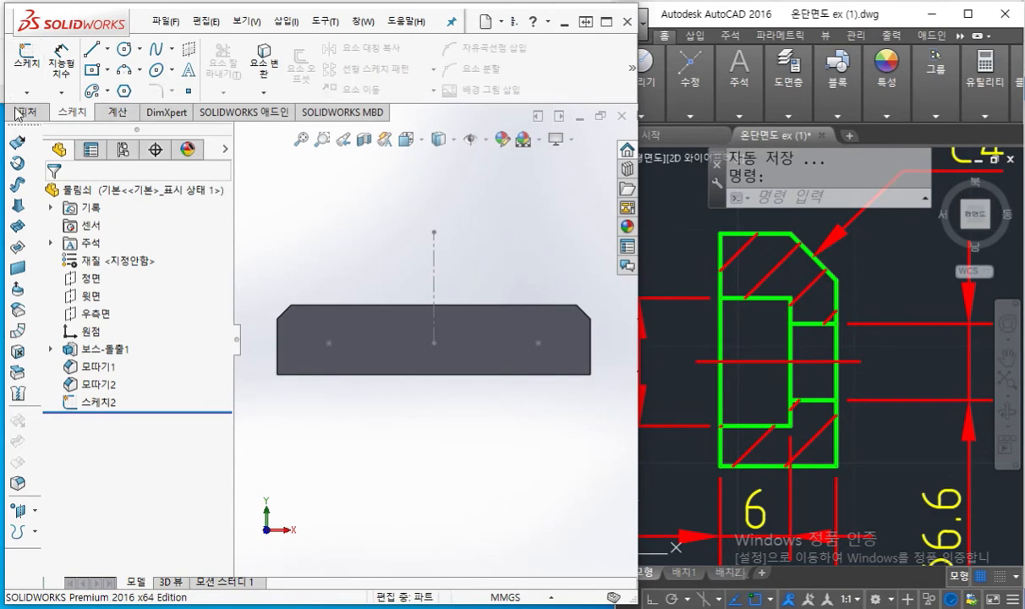
Start the Hole Wizard and bring up its hole type choices.
key("e")
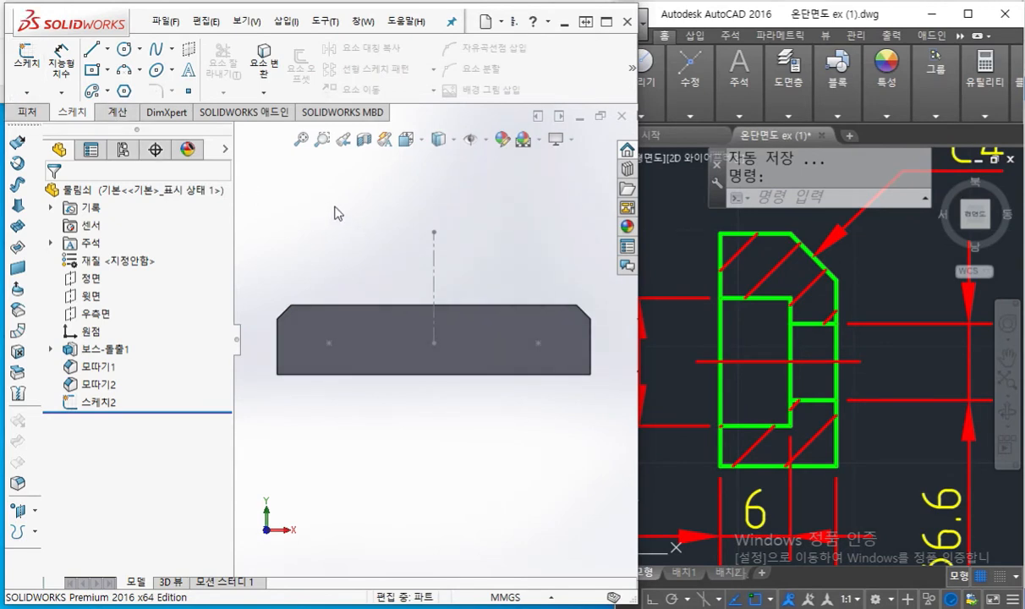
key("s")
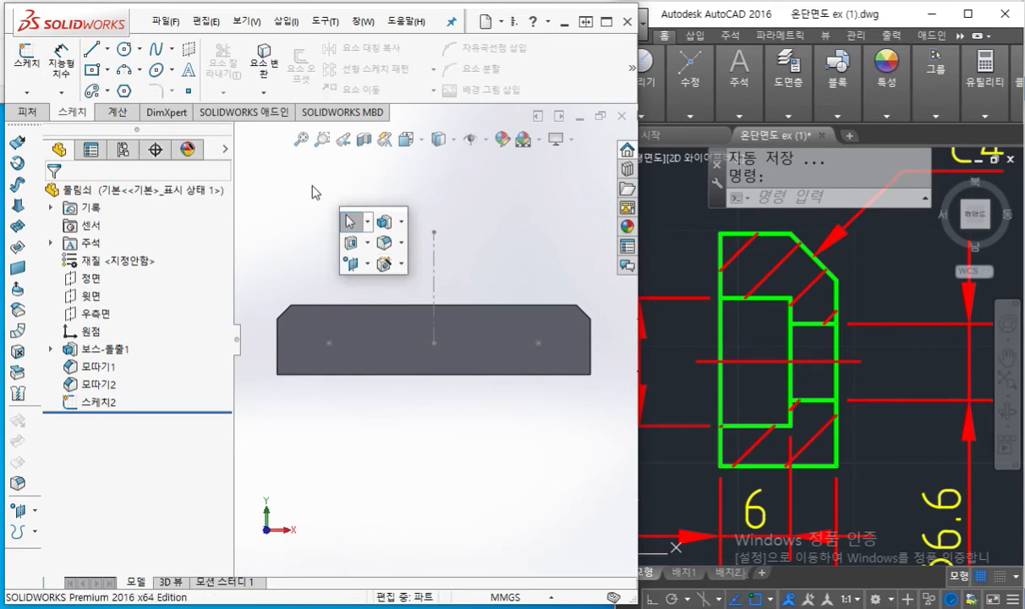
left_click(28, 115)
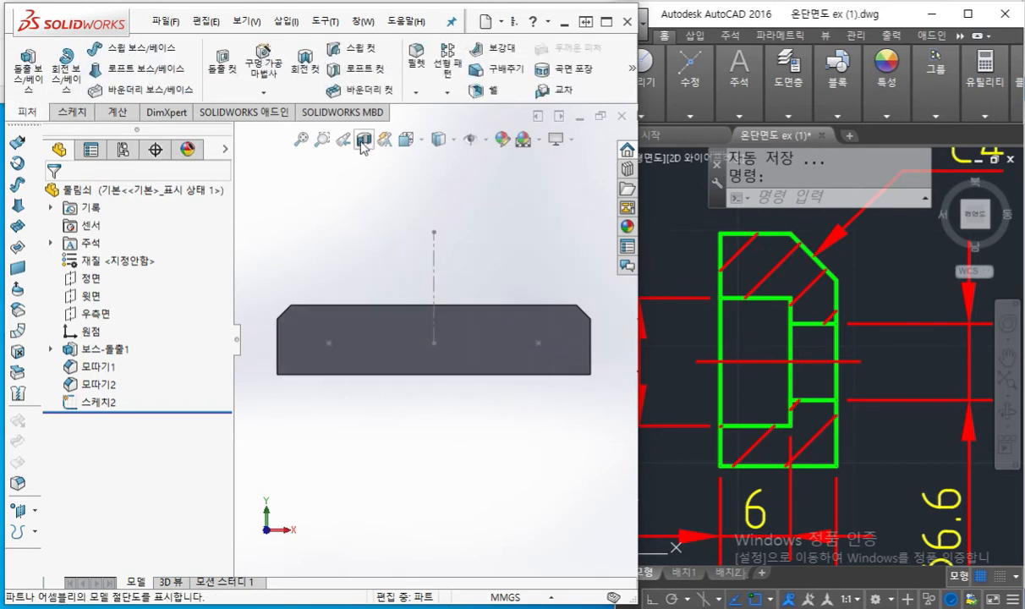
left_click(267, 68)
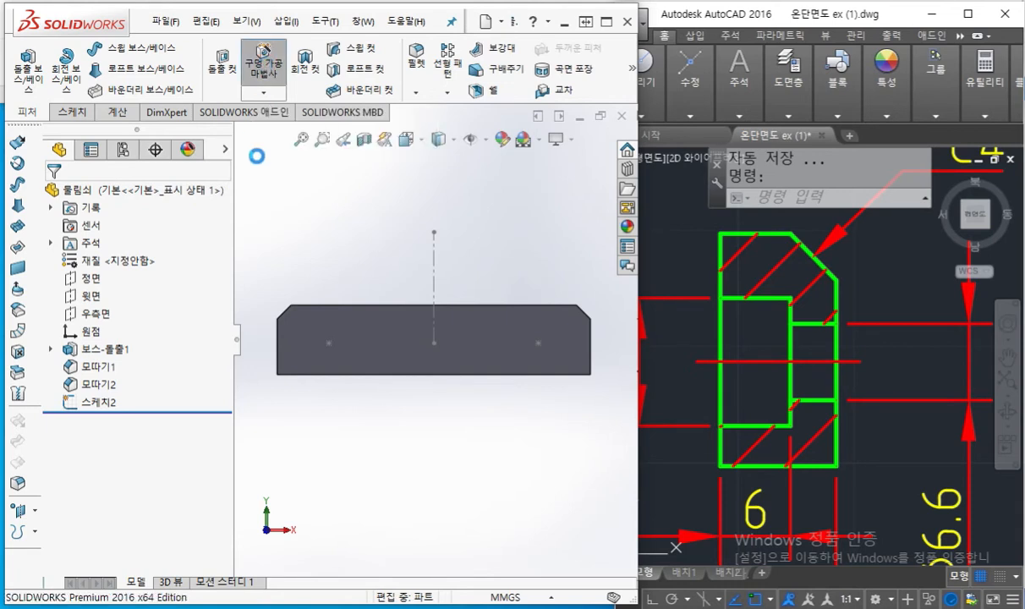
left_click_drag(226, 281, 228, 314)
key("F12")
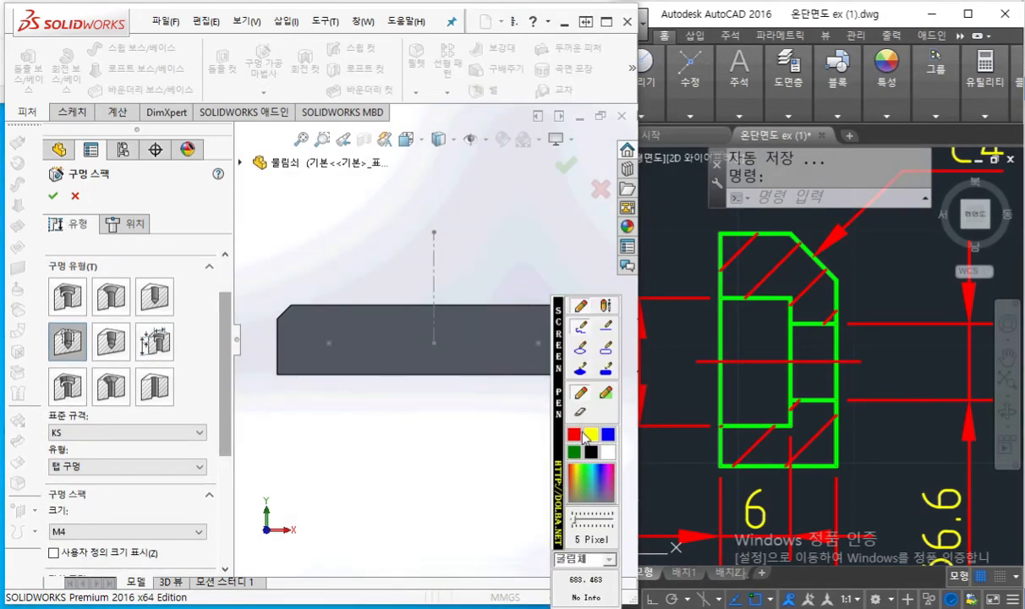
left_click_drag(50, 181, 140, 191)
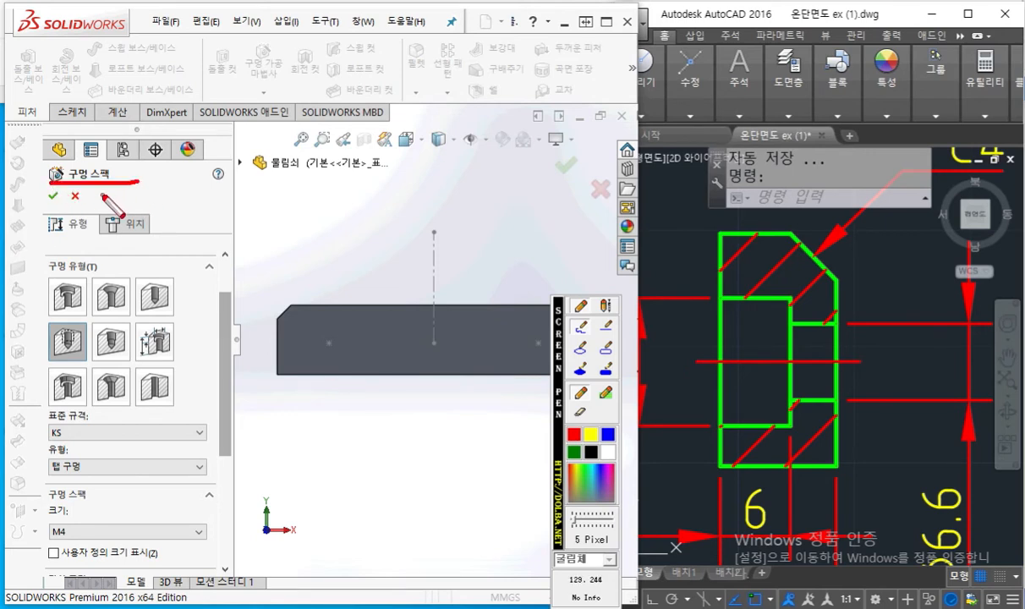
mouse_move(89, 227)
left_mouse_down()
mouse_move(36, 228)
mouse_move(85, 245)
mouse_move(143, 211)
mouse_move(150, 241)
left_mouse_up()
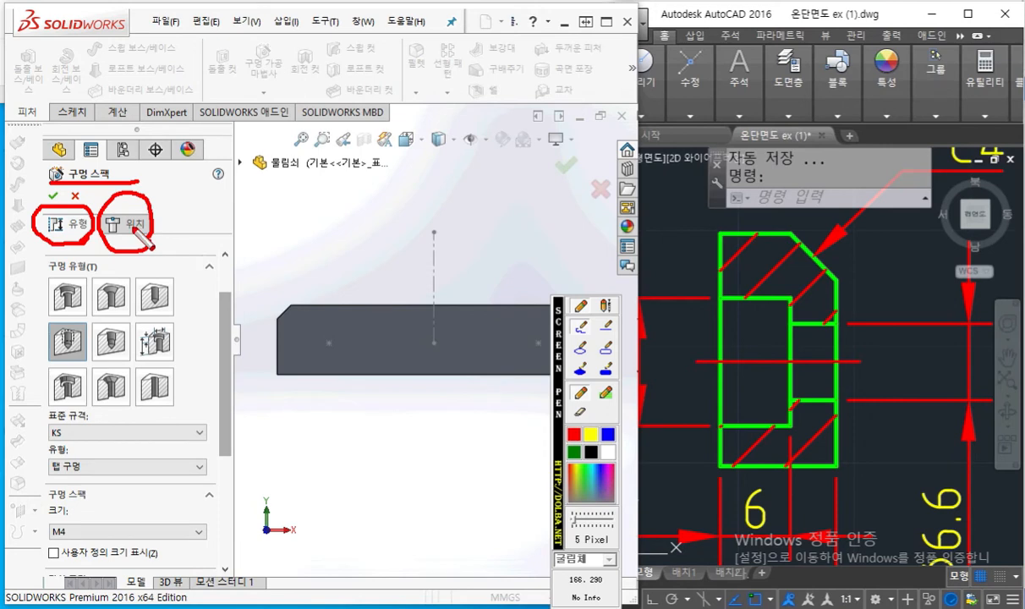
mouse_move(123, 210)
left_mouse_down()
mouse_move(135, 215)
mouse_move(120, 229)
mouse_move(150, 226)
left_mouse_up()
left_click_drag(65, 200, 63, 223)
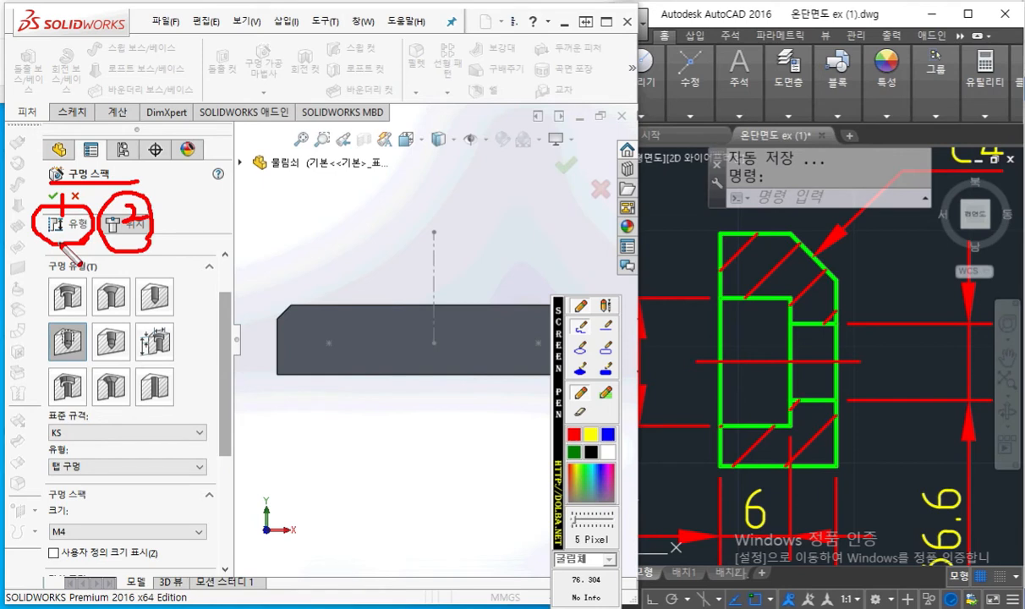
mouse_move(35, 274)
left_mouse_down()
mouse_move(182, 273)
mouse_move(180, 412)
mouse_move(41, 409)
mouse_move(36, 272)
left_mouse_up()
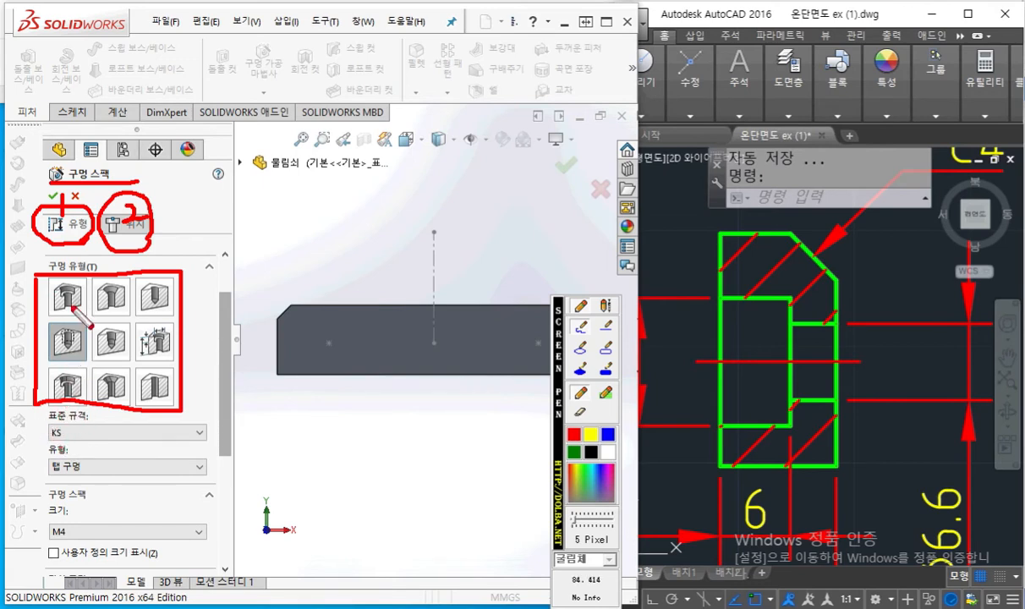
mouse_move(83, 306)
left_mouse_down()
mouse_move(82, 315)
mouse_move(41, 306)
mouse_move(74, 267)
mouse_move(89, 296)
left_mouse_up()
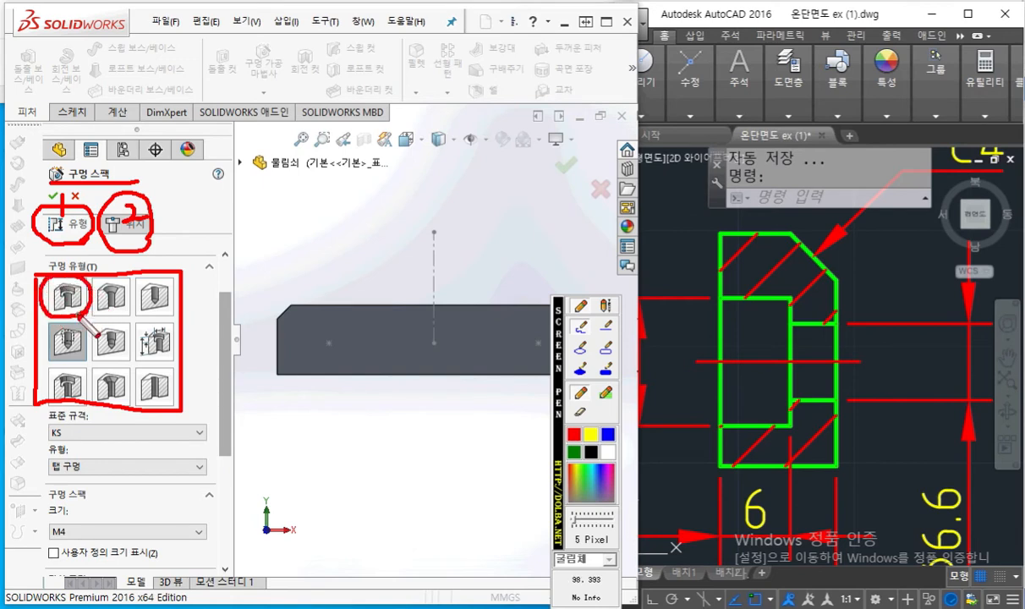
mouse_move(22, 254)
left_mouse_down()
mouse_move(41, 284)
mouse_move(50, 280)
left_mouse_up()
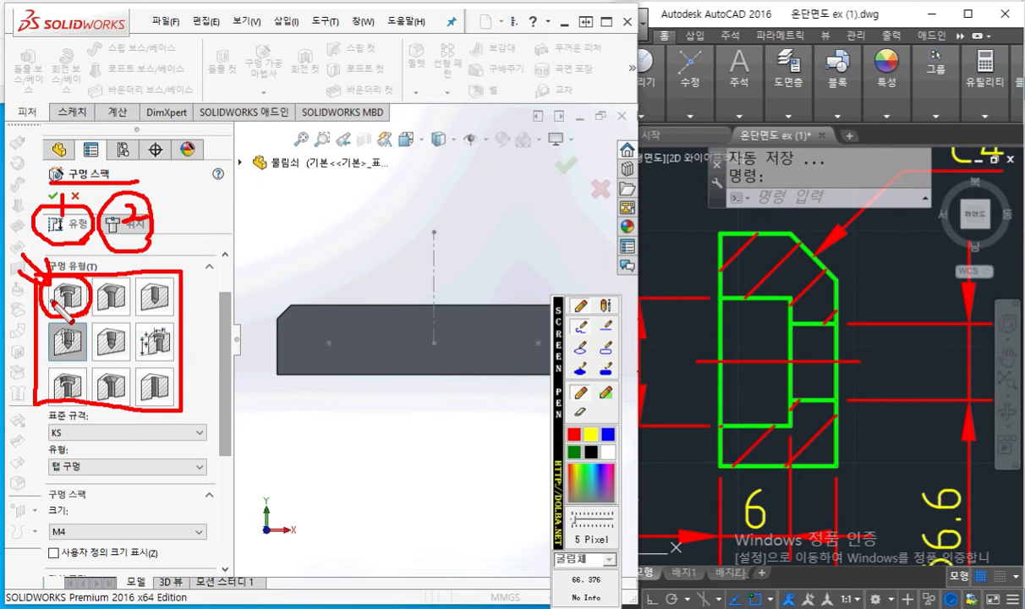
Set the hole type to counterbore (카운터보어) and bring up the remaining hole specifications.
key("Escape")
left_click(67, 296)
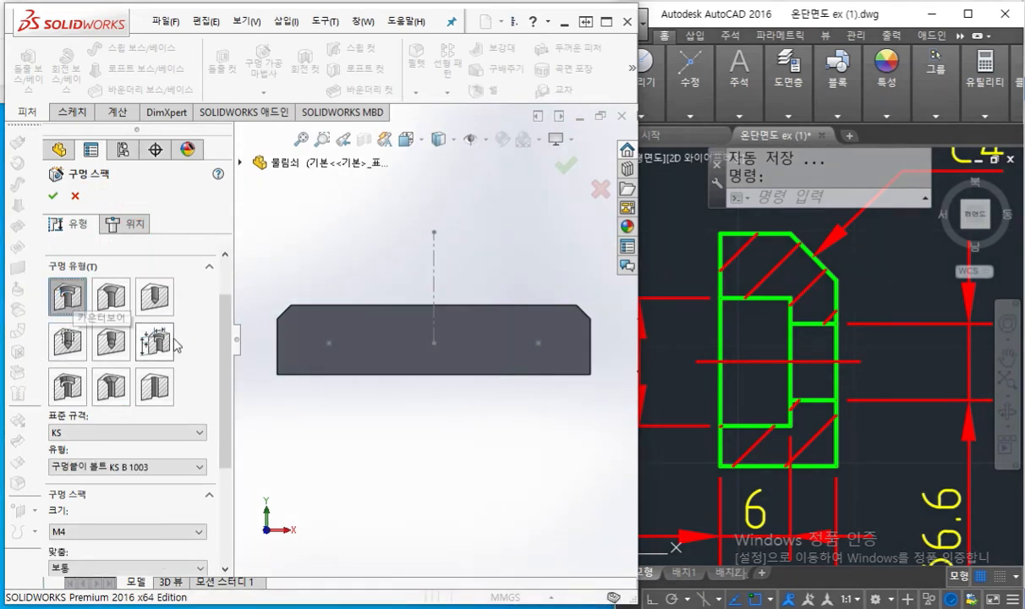
left_click_drag(225, 338, 231, 416)
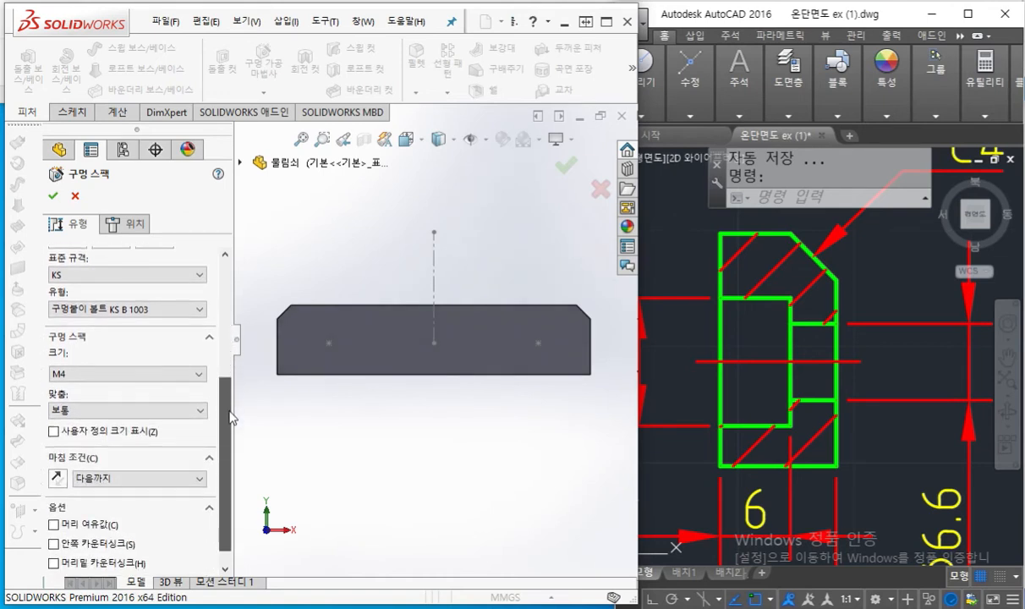
key("F12")
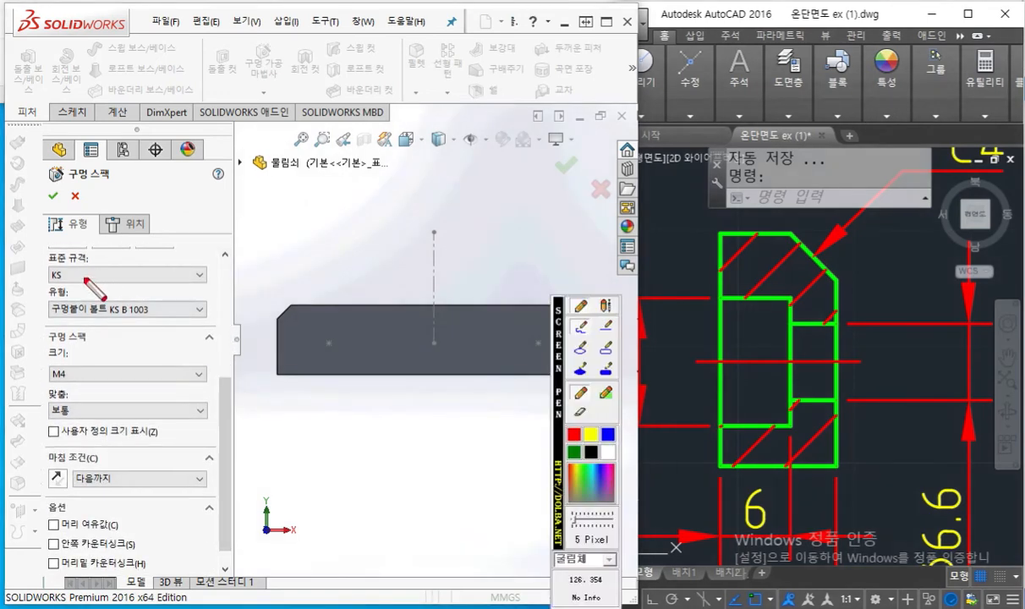
mouse_move(86, 257)
left_mouse_down()
mouse_move(86, 289)
mouse_move(90, 274)
mouse_move(103, 291)
left_mouse_up()
left_click_drag(125, 256, 116, 290)
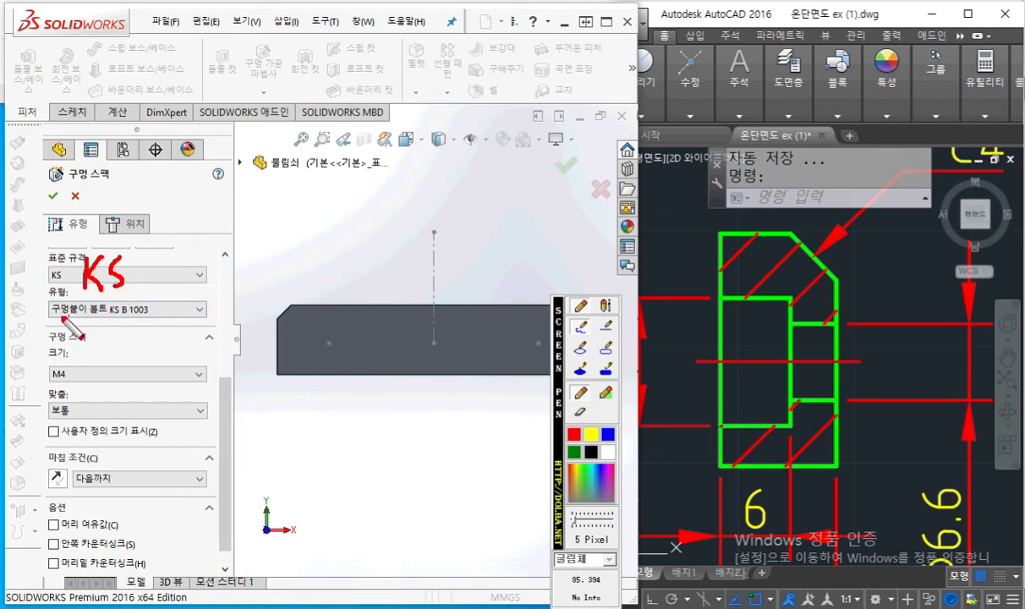
left_click_drag(49, 322, 188, 323)
mouse_move(187, 301)
left_mouse_down()
mouse_move(187, 328)
mouse_move(218, 328)
left_mouse_up()
mouse_move(256, 294)
left_mouse_down()
mouse_move(258, 334)
mouse_move(273, 310)
mouse_move(298, 332)
mouse_move(343, 334)
mouse_move(372, 292)
mouse_move(385, 311)
mouse_move(371, 328)
left_mouse_up()
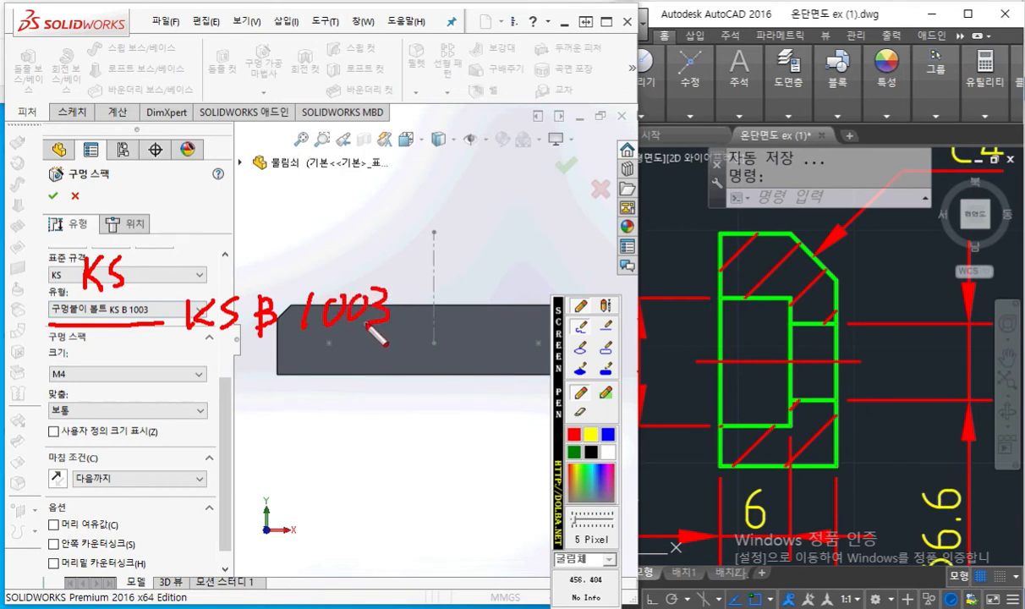
Open the choices of bolt type for the KS counterbore hole.
key("Escape")
left_click(155, 313)
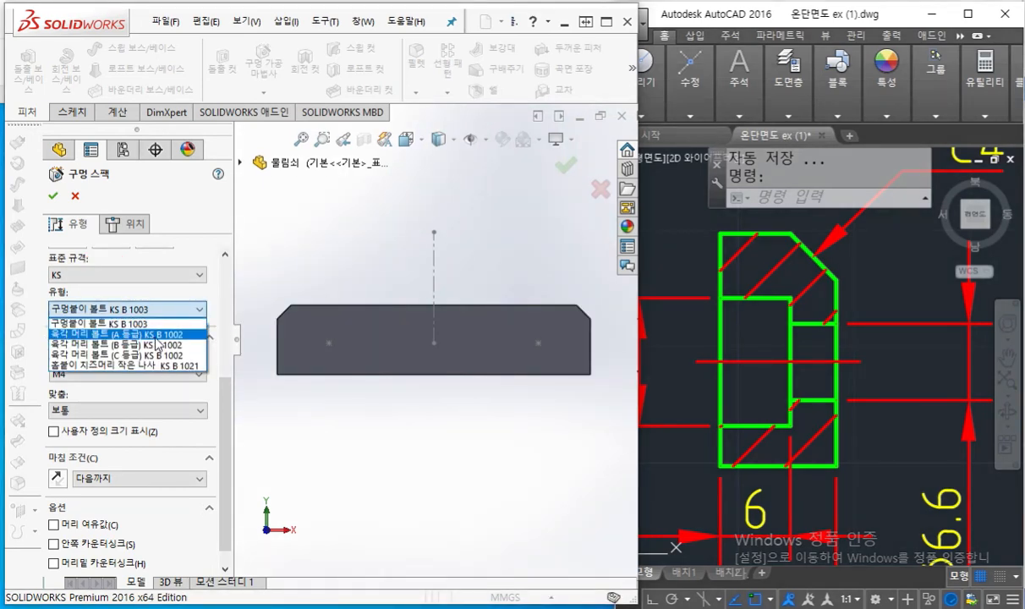
key("F9")
mouse_move(306, 197)
left_mouse_down()
mouse_move(272, 231)
mouse_move(288, 273)
mouse_move(326, 295)
mouse_move(360, 250)
mouse_move(358, 219)
mouse_move(321, 187)
mouse_move(361, 222)
mouse_move(390, 213)
mouse_move(387, 203)
mouse_move(390, 250)
mouse_move(364, 256)
mouse_move(397, 279)
left_mouse_up()
mouse_move(331, 297)
left_mouse_down()
mouse_move(366, 286)
mouse_move(397, 244)
left_mouse_up()
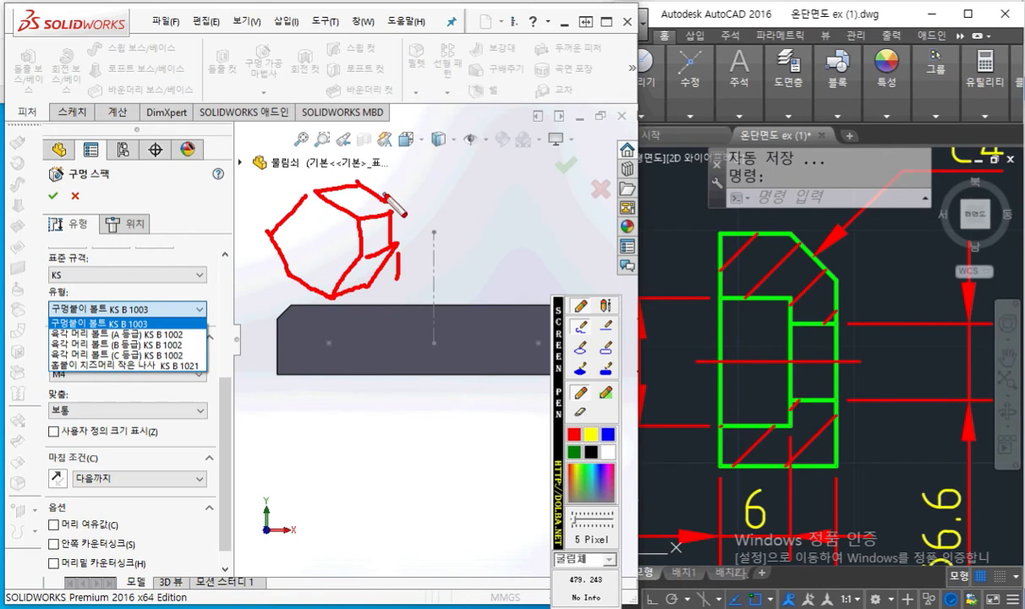
mouse_move(491, 201)
left_mouse_down()
mouse_move(510, 241)
mouse_move(505, 194)
mouse_move(557, 185)
left_mouse_up()
left_click_drag(497, 263, 557, 251)
left_click_drag(554, 188, 552, 250)
mouse_move(479, 226)
left_mouse_down()
mouse_move(487, 237)
mouse_move(502, 218)
mouse_move(481, 224)
left_mouse_up()
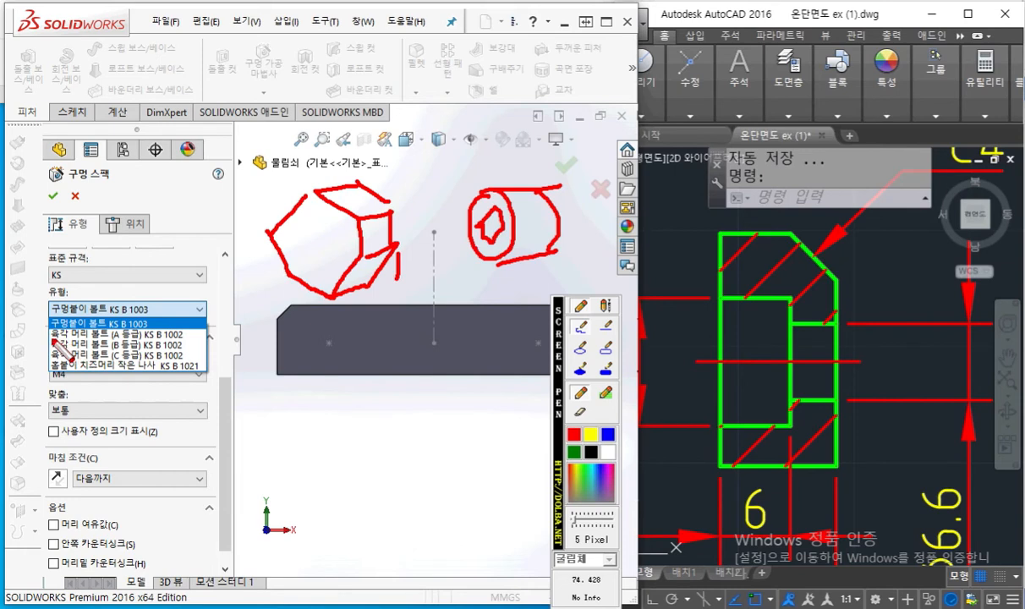
left_click_drag(46, 330, 176, 330)
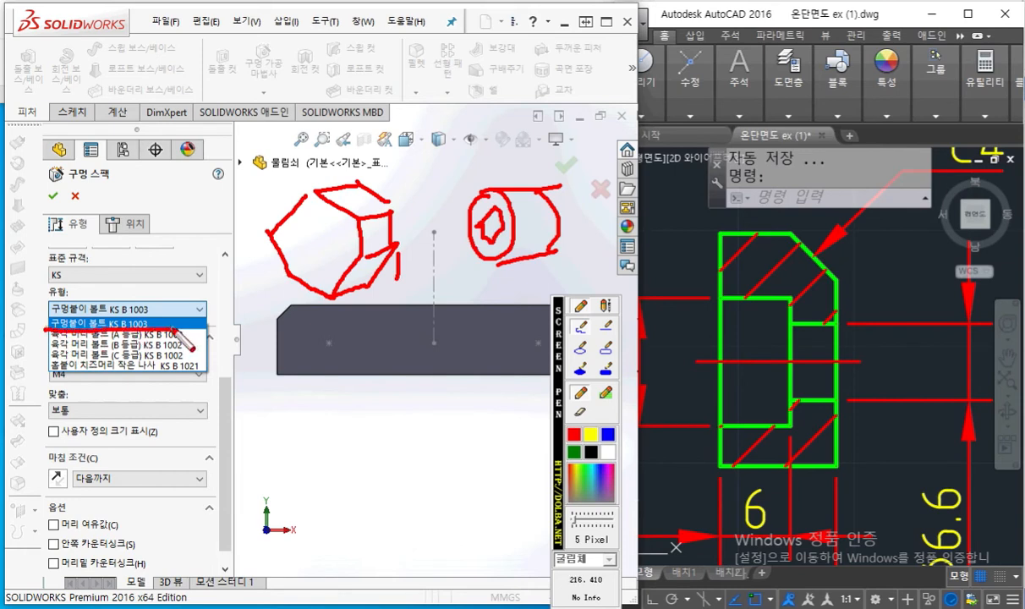
key("Escape")
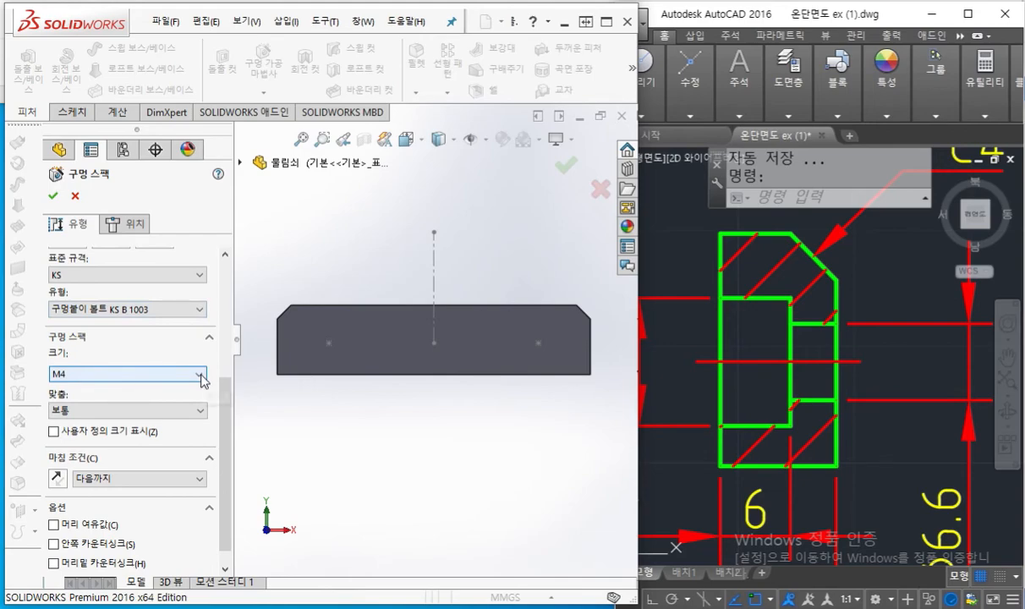
key("F12")
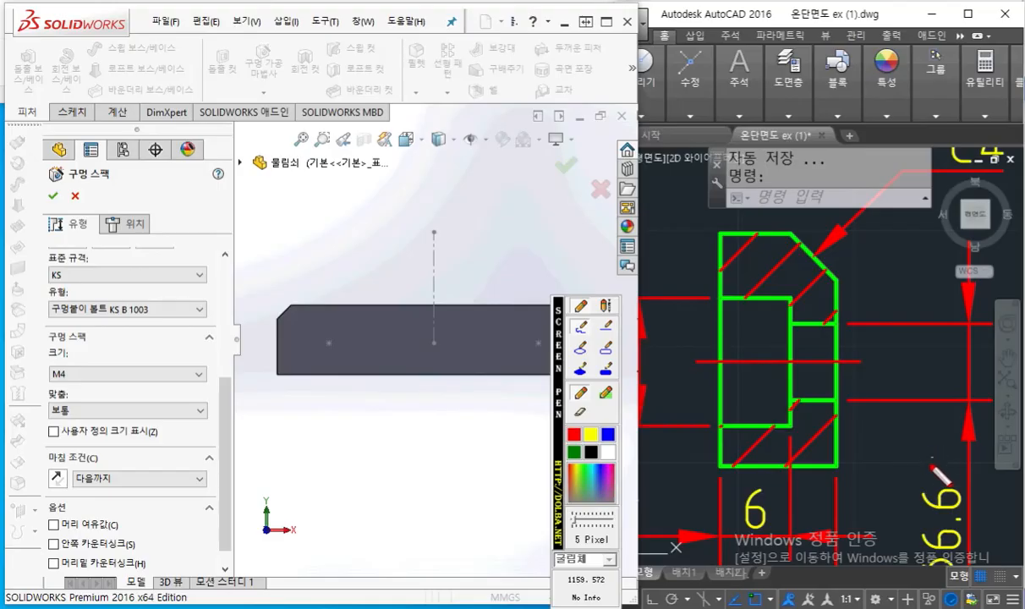
mouse_move(935, 411)
left_mouse_down()
mouse_move(923, 459)
mouse_move(919, 441)
mouse_move(942, 457)
left_mouse_up()
left_click_drag(976, 404, 959, 432)
left_click_drag(892, 414, 861, 485)
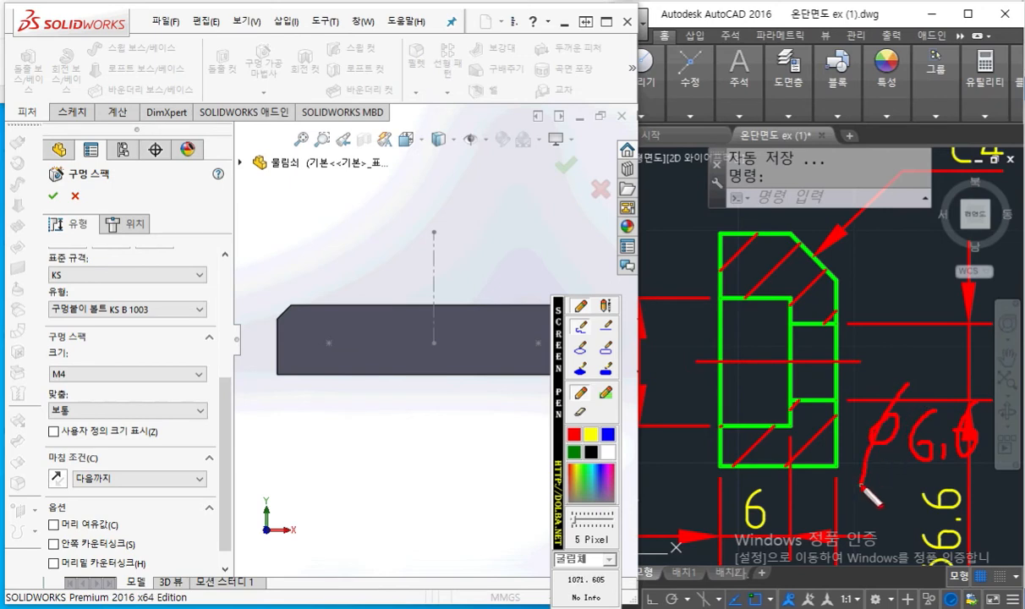
mouse_move(115, 347)
left_mouse_down()
mouse_move(108, 388)
mouse_move(129, 375)
mouse_move(146, 390)
left_mouse_up()
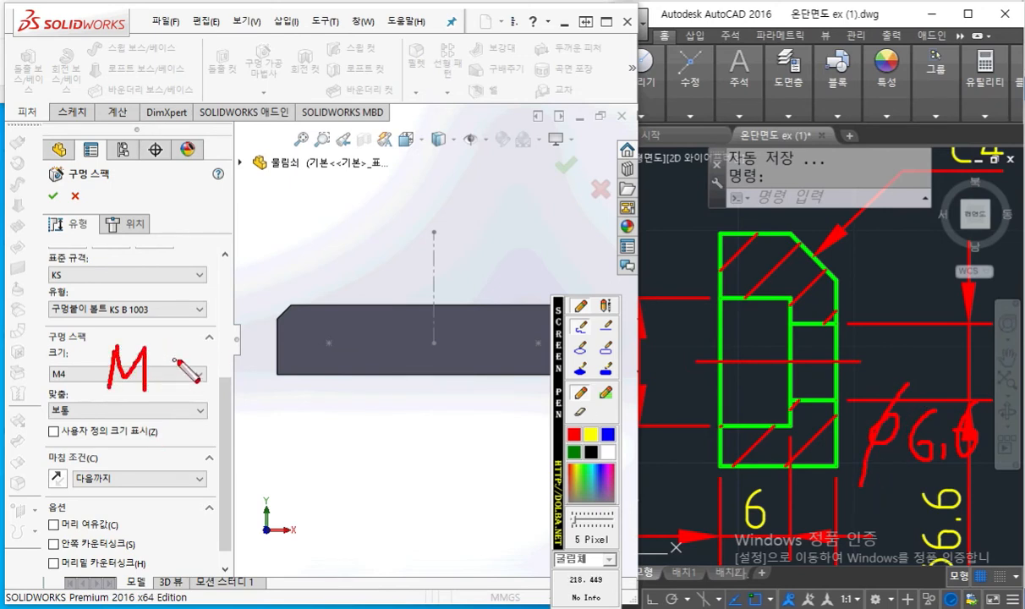
mouse_move(191, 345)
left_mouse_down()
mouse_move(176, 379)
mouse_move(173, 369)
left_mouse_up()
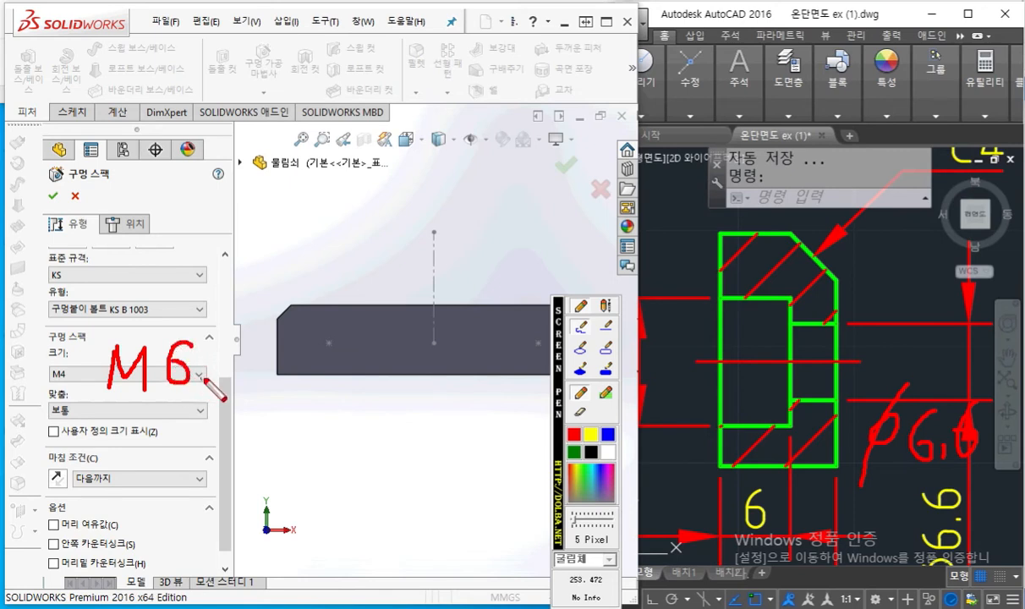
Set the size of the KS B 1003 counterbore hole to M6.
key("Escape")
left_click(199, 375)
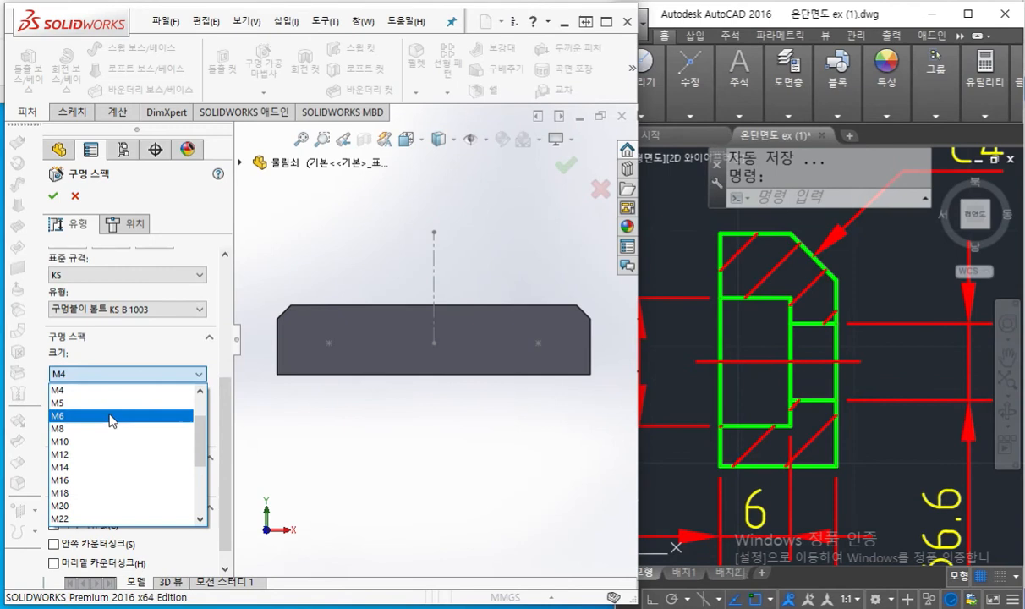
left_click(113, 417)
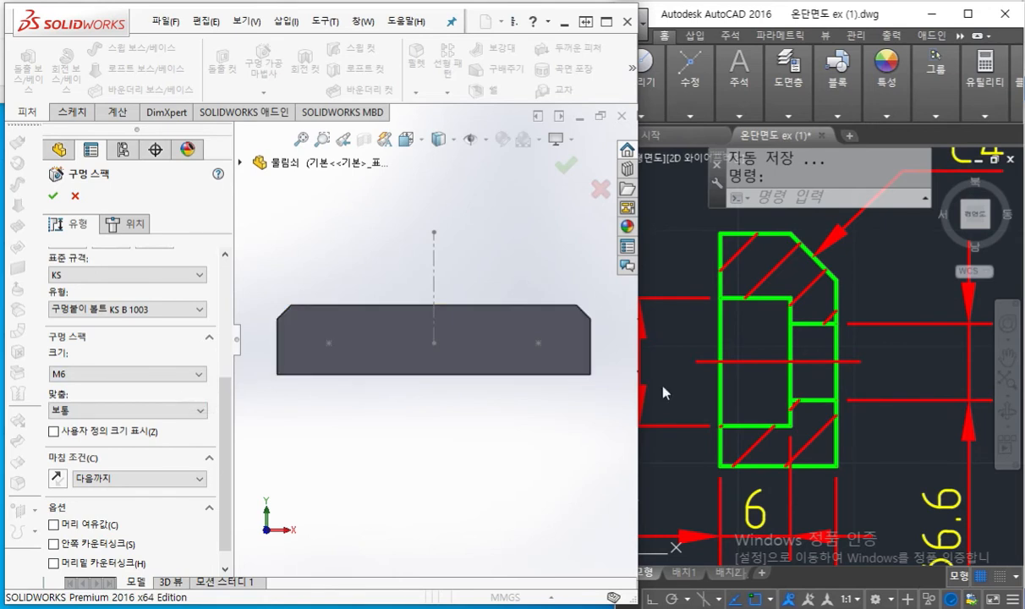
key("F12")
left_click(608, 451)
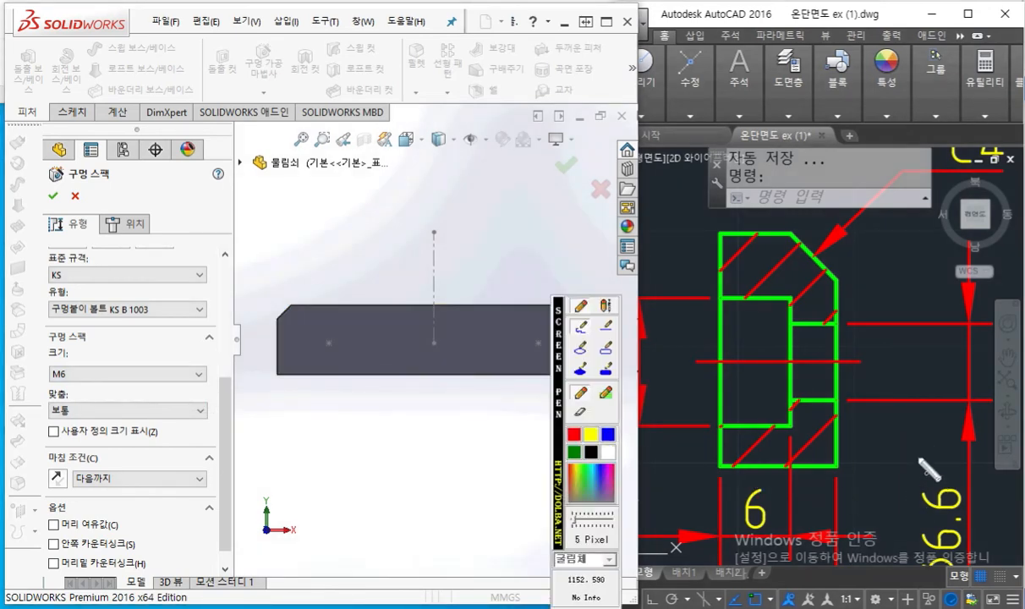
left_click_drag(920, 438, 914, 463)
left_click(937, 465)
left_click_drag(963, 433, 971, 464)
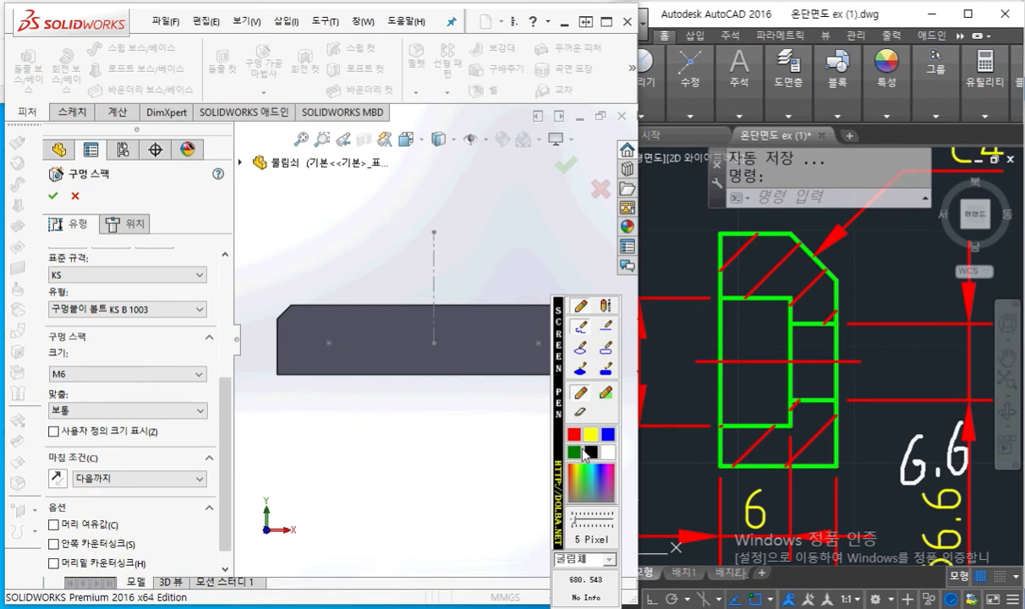
mouse_move(103, 352)
left_mouse_down()
mouse_move(101, 388)
mouse_move(128, 344)
mouse_move(134, 387)
left_mouse_up()
left_click_drag(155, 338, 131, 372)
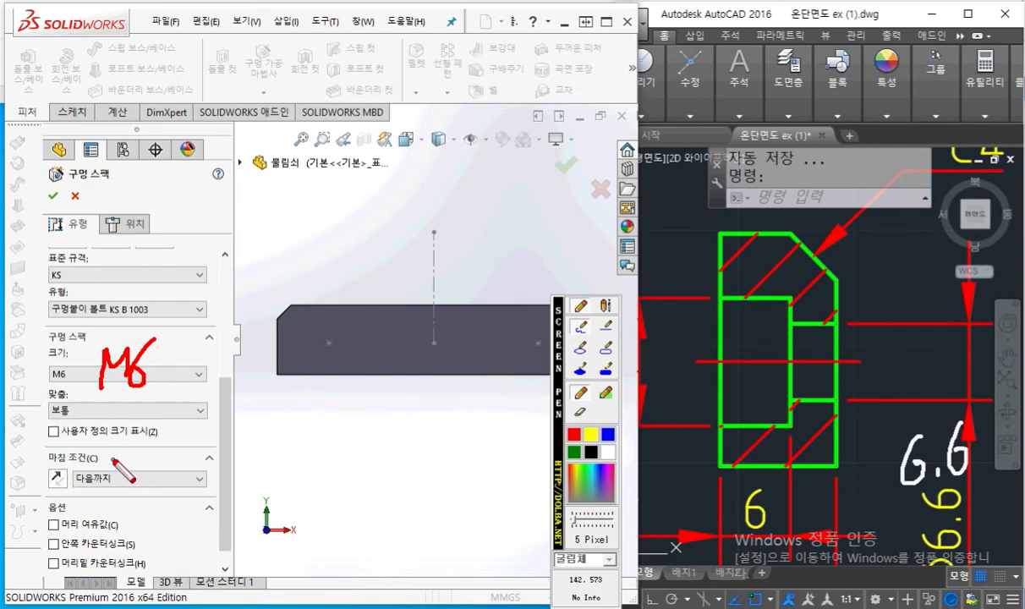
mouse_move(120, 459)
left_mouse_down()
mouse_move(139, 458)
mouse_move(155, 493)
mouse_move(177, 455)
mouse_move(194, 477)
mouse_move(175, 495)
left_mouse_up()
mouse_move(176, 482)
left_mouse_down()
mouse_move(191, 482)
mouse_move(174, 496)
left_mouse_up()
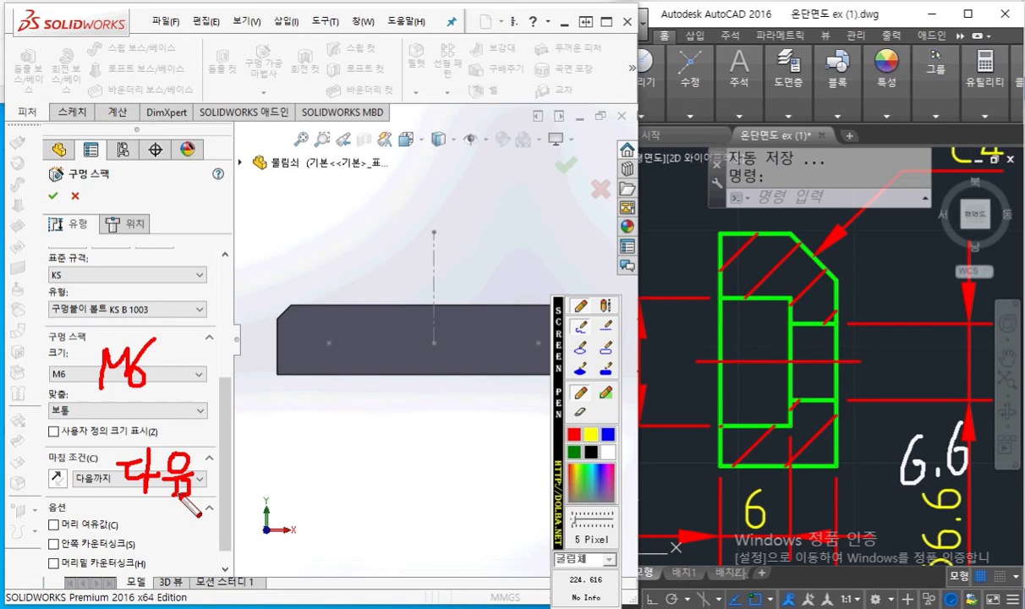
Check the end condition choices for the M6 counterbore hole and keep Up To Next (다음까지).
key("Escape")
left_click(166, 479)
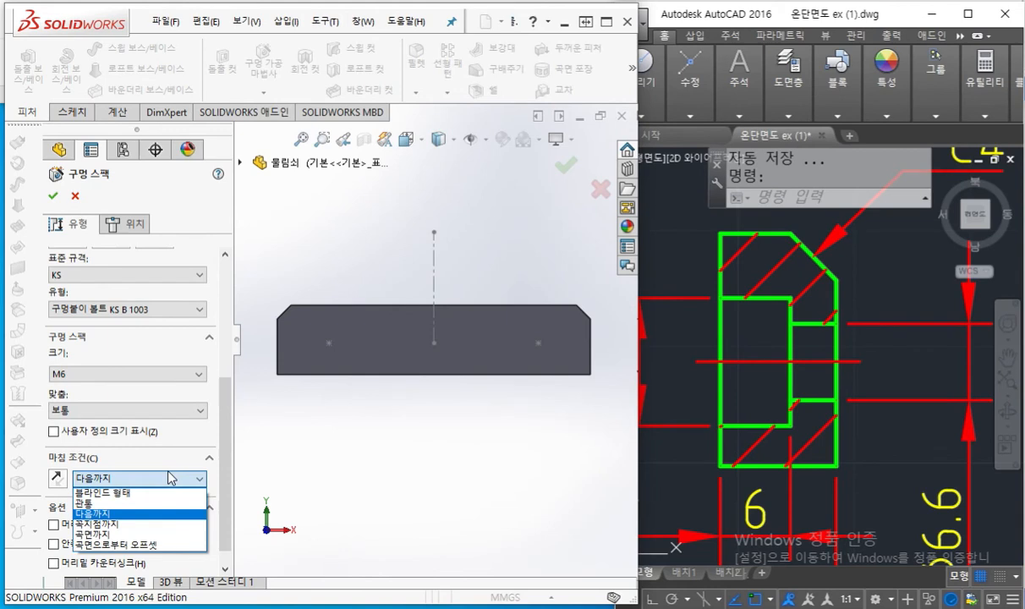
left_click(168, 479)
scroll(226, 478, "down", 1)
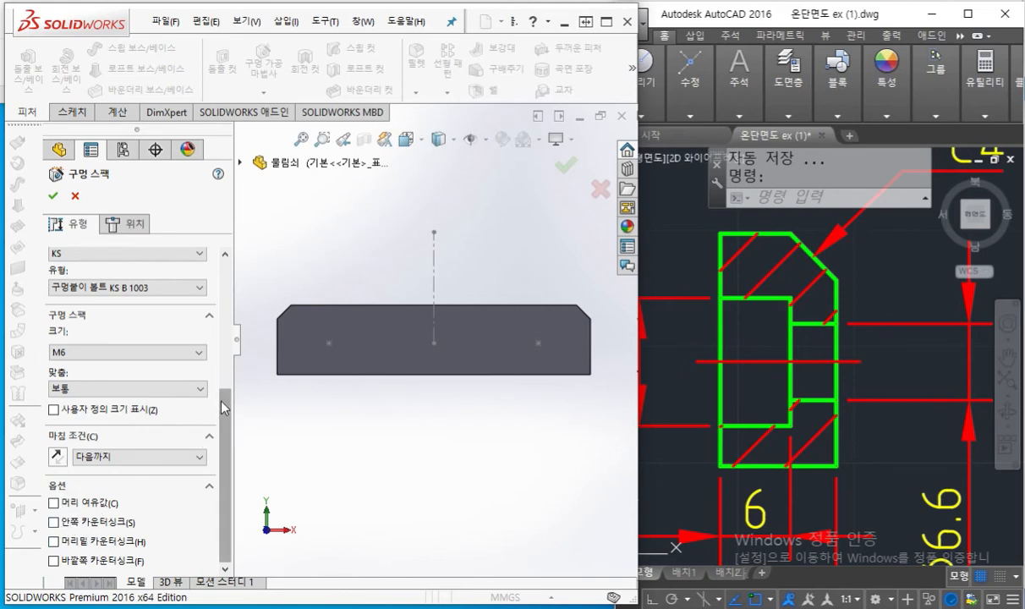
scroll(225, 380, "up", 3)
left_click_drag(235, 318, 235, 336)
key("F9")
mouse_move(88, 298)
left_mouse_down()
mouse_move(41, 286)
mouse_move(82, 254)
mouse_move(81, 306)
left_mouse_up()
mouse_move(81, 408)
left_mouse_down()
mouse_move(79, 433)
mouse_move(110, 431)
left_mouse_up()
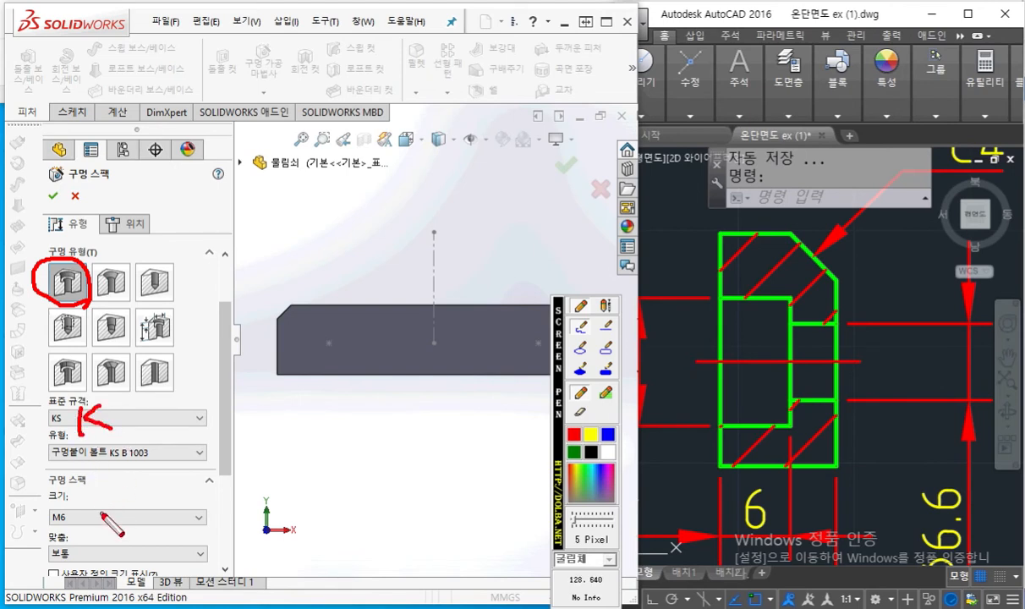
mouse_move(82, 489)
left_mouse_down()
mouse_move(81, 518)
mouse_move(100, 507)
mouse_move(119, 517)
left_mouse_up()
left_click_drag(137, 470, 124, 505)
mouse_move(98, 553)
left_mouse_down()
mouse_move(146, 554)
mouse_move(88, 572)
mouse_move(101, 559)
left_mouse_up()
mouse_move(156, 534)
left_mouse_down()
mouse_move(172, 534)
mouse_move(179, 554)
mouse_move(160, 573)
left_mouse_up()
left_click_drag(173, 555, 175, 572)
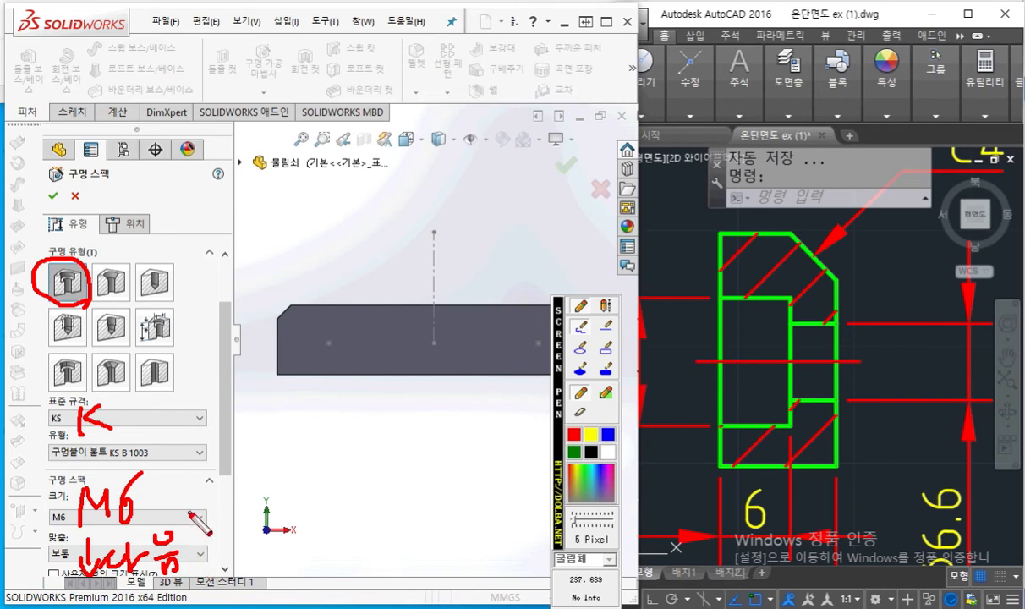
mouse_move(89, 239)
left_mouse_down()
mouse_move(47, 217)
mouse_move(81, 247)
left_mouse_up()
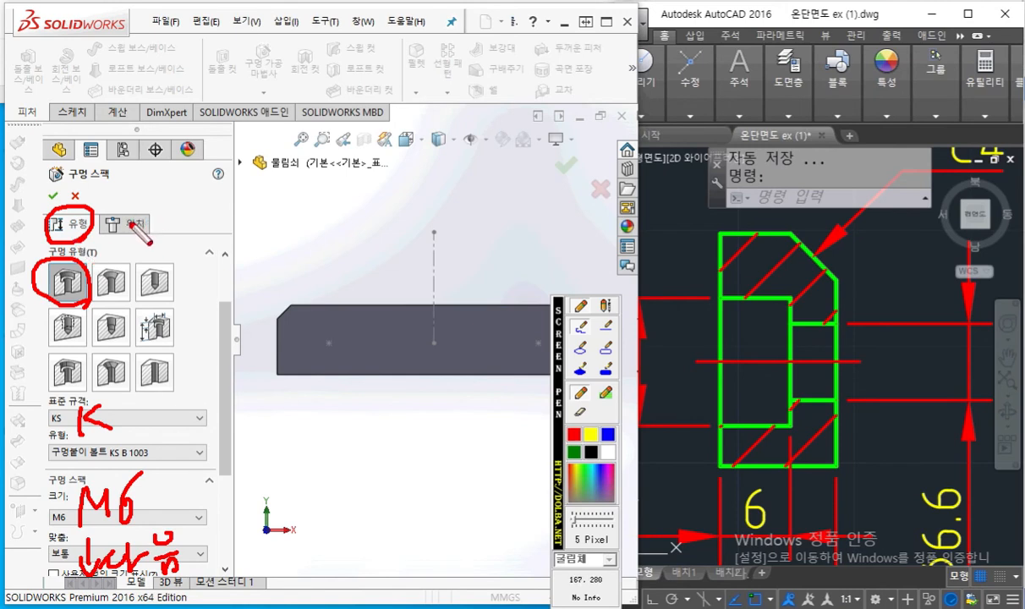
Switch the Hole Wizard from the hole type settings to hole positioning (위치).
key("Escape")
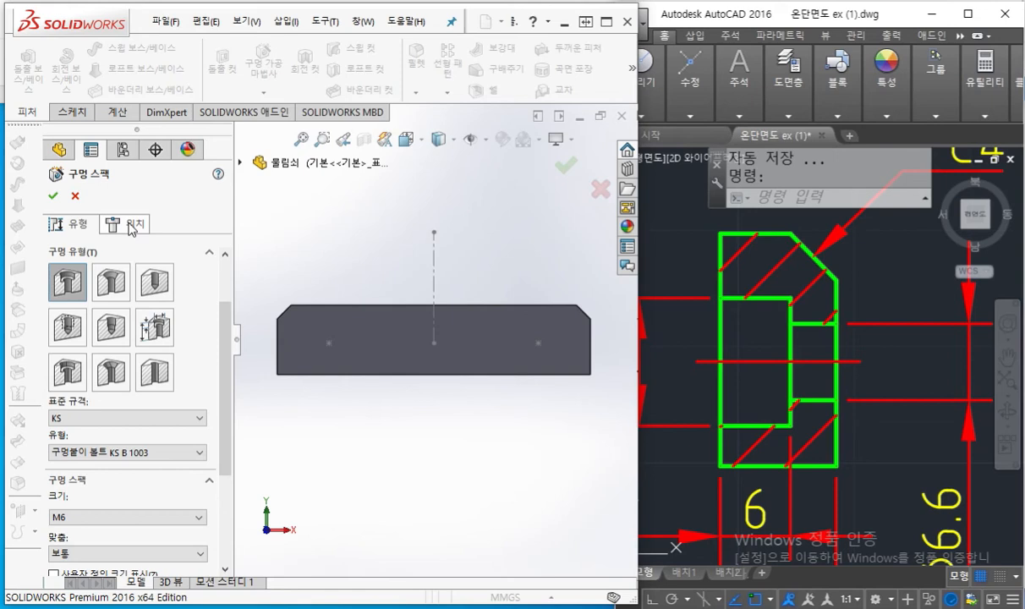
left_click(132, 226)
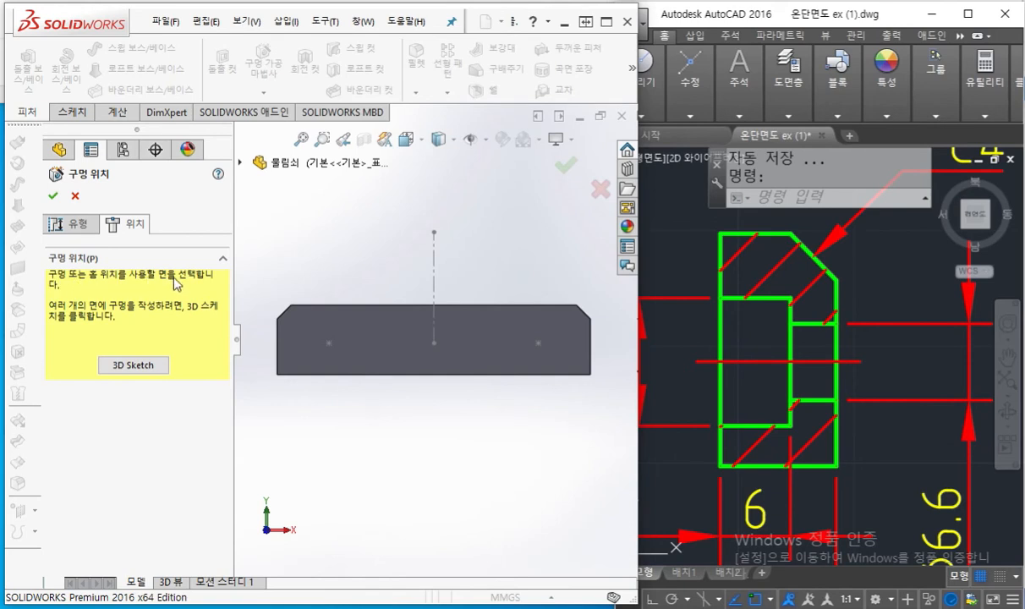
key("F2")
mouse_move(166, 292)
left_mouse_down()
mouse_move(151, 263)
mouse_move(169, 294)
left_mouse_up()
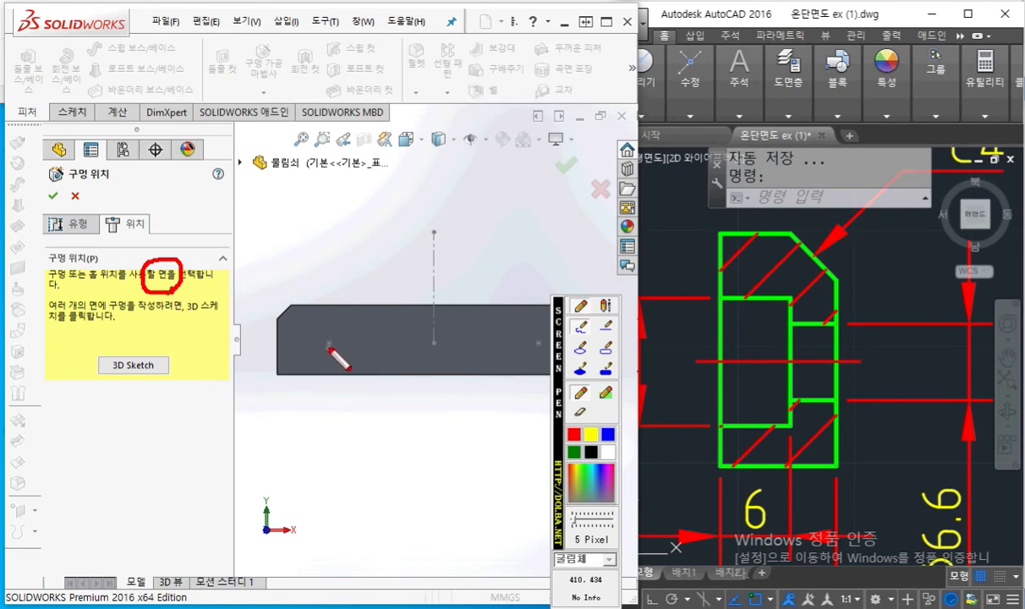
mouse_move(342, 330)
left_mouse_down()
mouse_move(325, 356)
mouse_move(342, 355)
left_mouse_up()
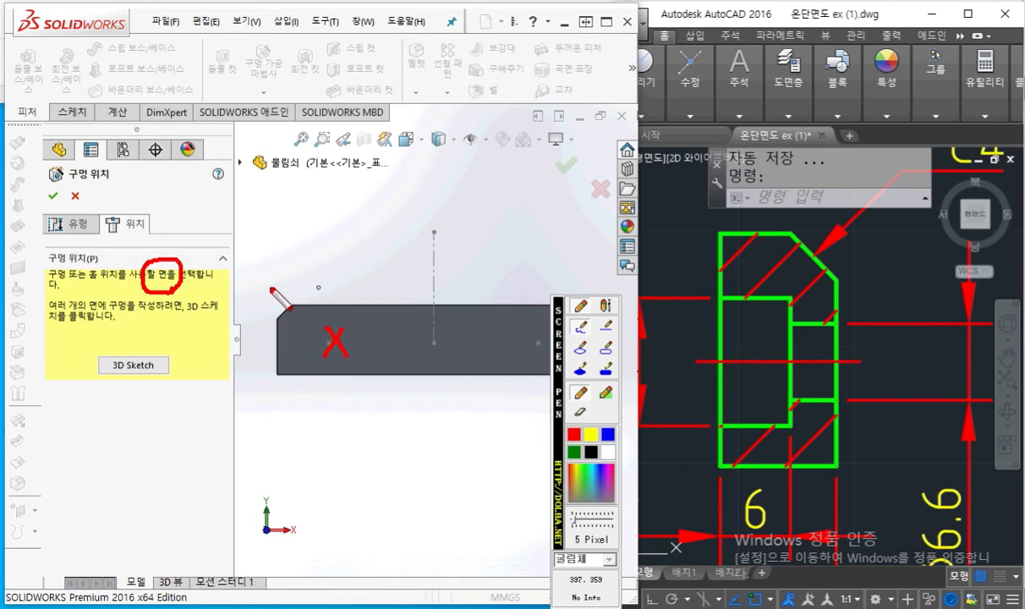
mouse_move(202, 243)
left_mouse_down()
mouse_move(214, 241)
mouse_move(218, 273)
left_mouse_up()
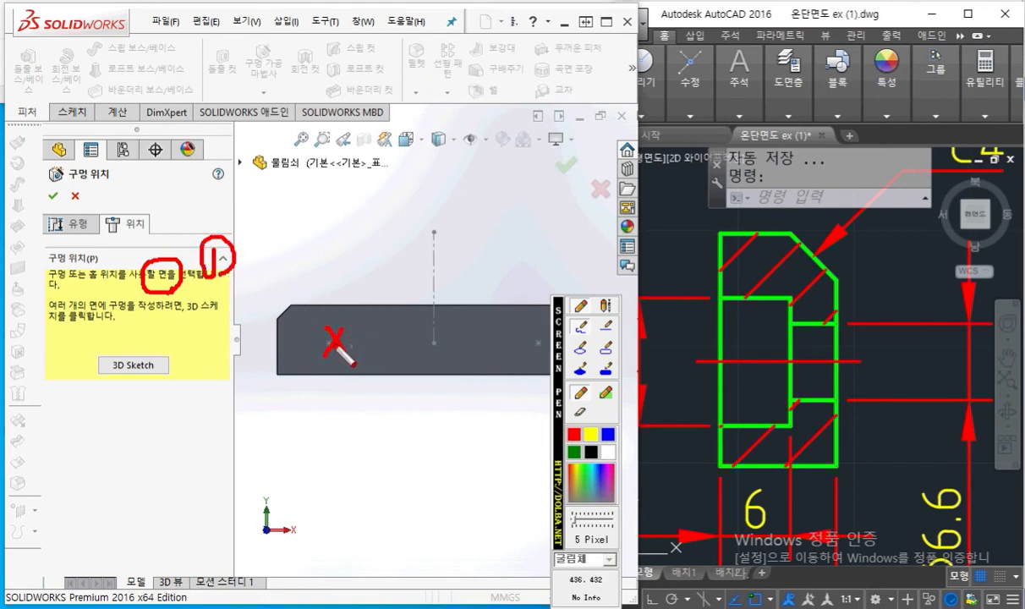
left_click_drag(379, 323, 386, 336)
key("Escape")
middle_click_drag(391, 264, 373, 323)
mouse_move(382, 328)
left_mouse_down()
mouse_move(379, 279)
mouse_move(196, 271)
mouse_move(191, 286)
mouse_move(169, 264)
mouse_move(193, 285)
left_mouse_up()
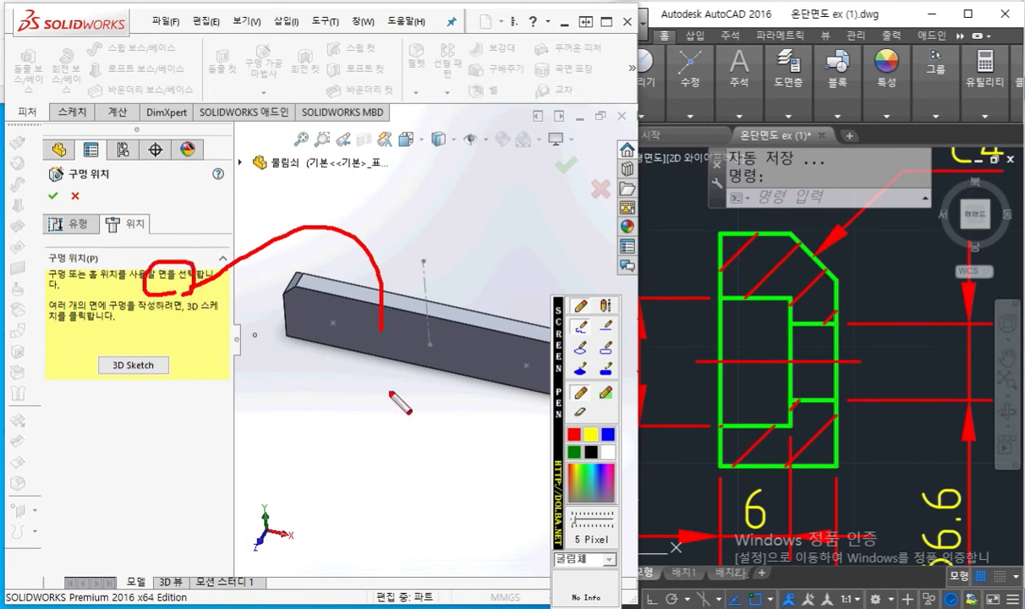
left_click_drag(388, 337, 389, 339)
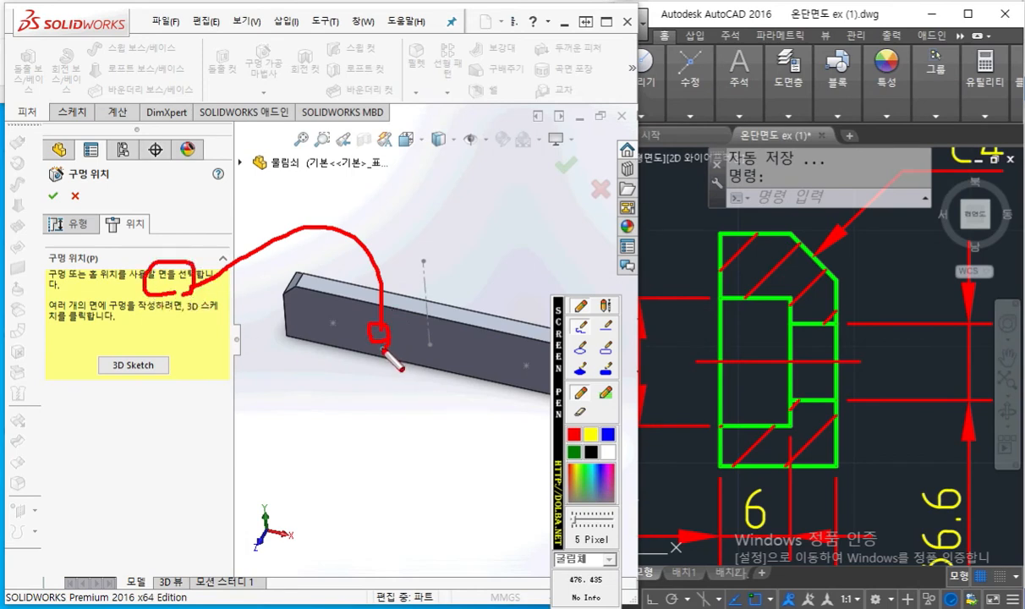
mouse_move(209, 223)
left_mouse_down()
mouse_move(186, 224)
mouse_move(209, 259)
left_mouse_up()
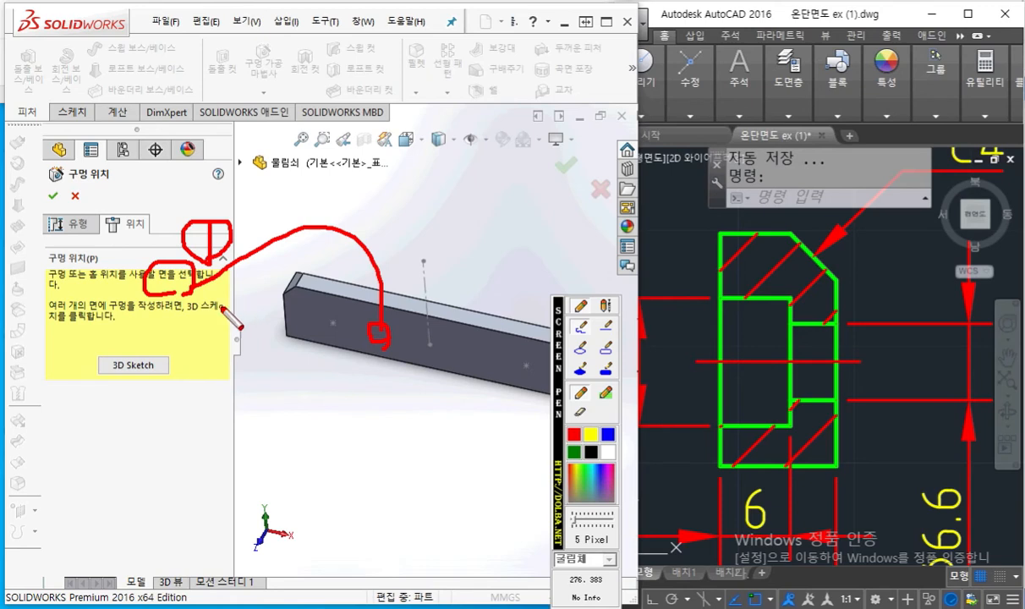
left_click_drag(214, 354, 251, 388)
mouse_move(224, 335)
left_mouse_down()
mouse_move(267, 374)
mouse_move(332, 325)
mouse_move(305, 331)
mouse_move(325, 342)
mouse_move(326, 329)
mouse_move(343, 329)
left_mouse_up()
mouse_move(440, 332)
left_mouse_down()
mouse_move(423, 358)
mouse_move(440, 356)
left_mouse_up()
mouse_move(535, 355)
left_mouse_down()
mouse_move(518, 377)
mouse_move(536, 377)
left_mouse_up()
mouse_move(309, 372)
left_mouse_down()
mouse_move(378, 388)
mouse_move(366, 394)
mouse_move(520, 384)
mouse_move(512, 388)
left_mouse_up()
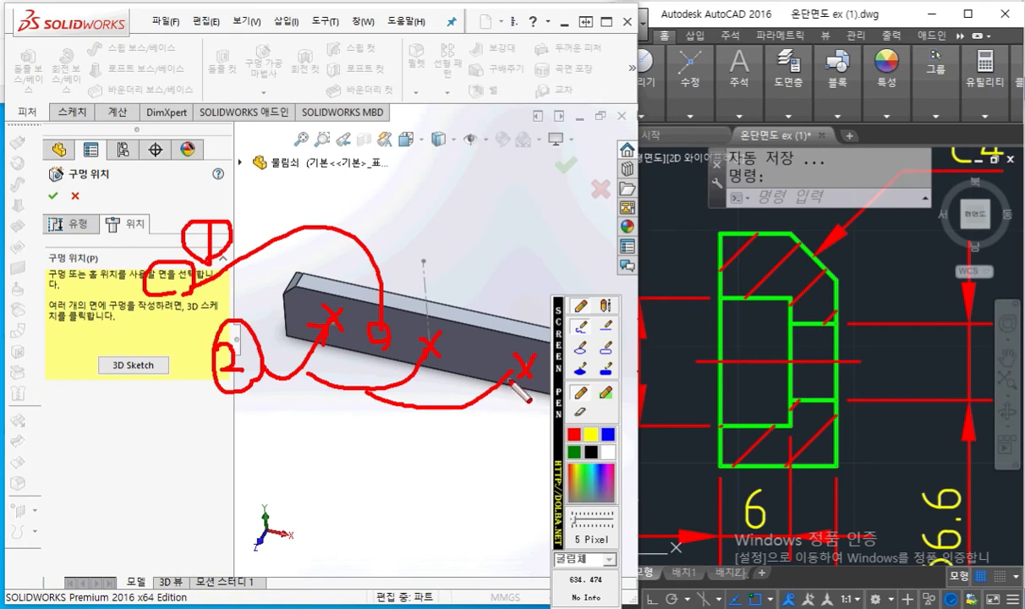
Select the plate's large front face, which carries the three centre points, as the face for the holes.
key("Escape")
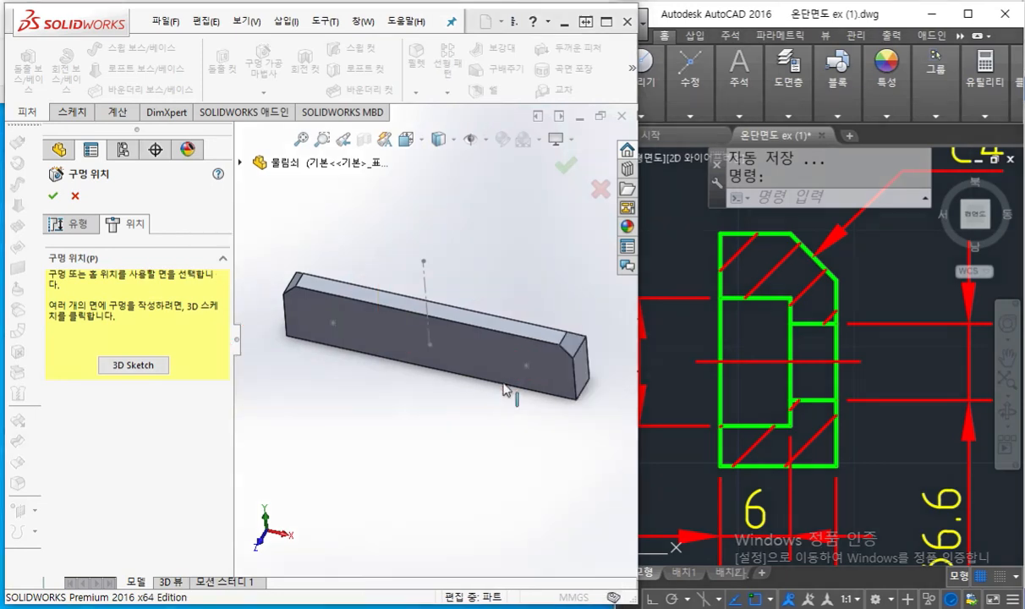
left_click(372, 326)
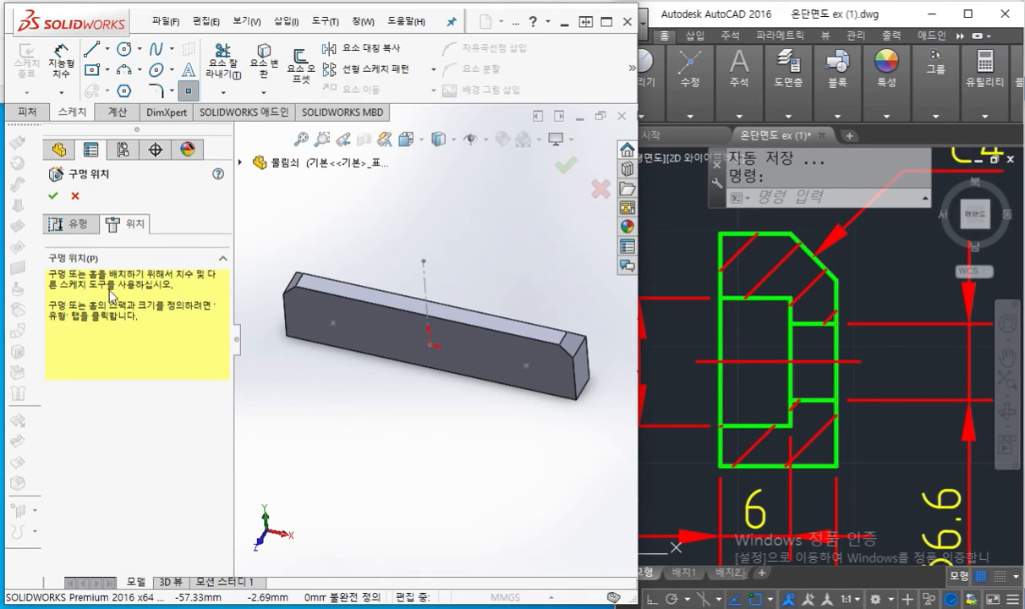
key("F9")
left_click_drag(334, 314, 342, 339)
mouse_move(421, 333)
left_mouse_down()
mouse_move(435, 347)
mouse_move(428, 335)
left_mouse_up()
mouse_move(539, 384)
left_mouse_down()
mouse_move(515, 360)
mouse_move(508, 386)
left_mouse_up()
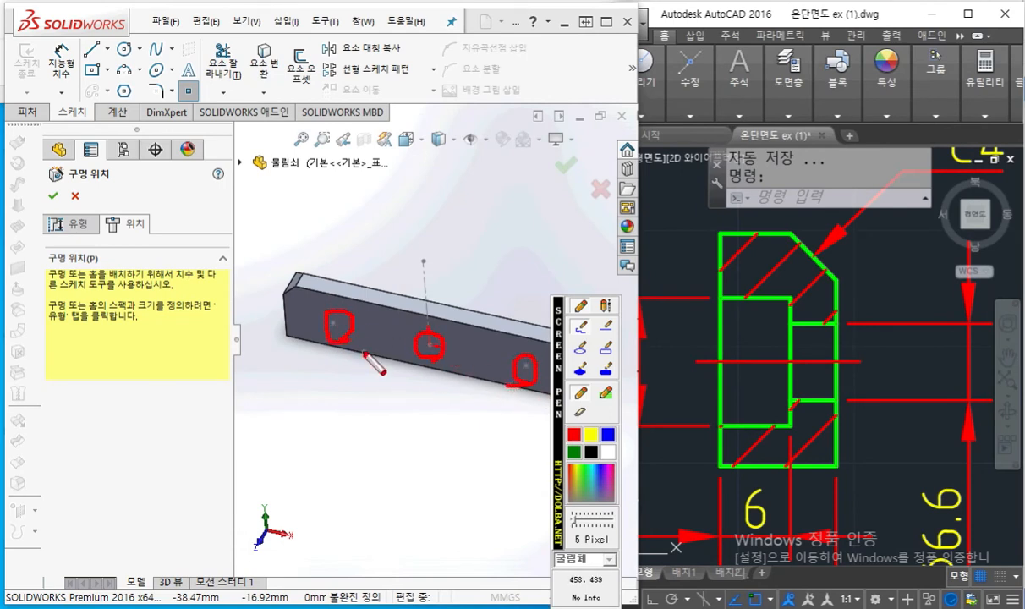
key("F9")
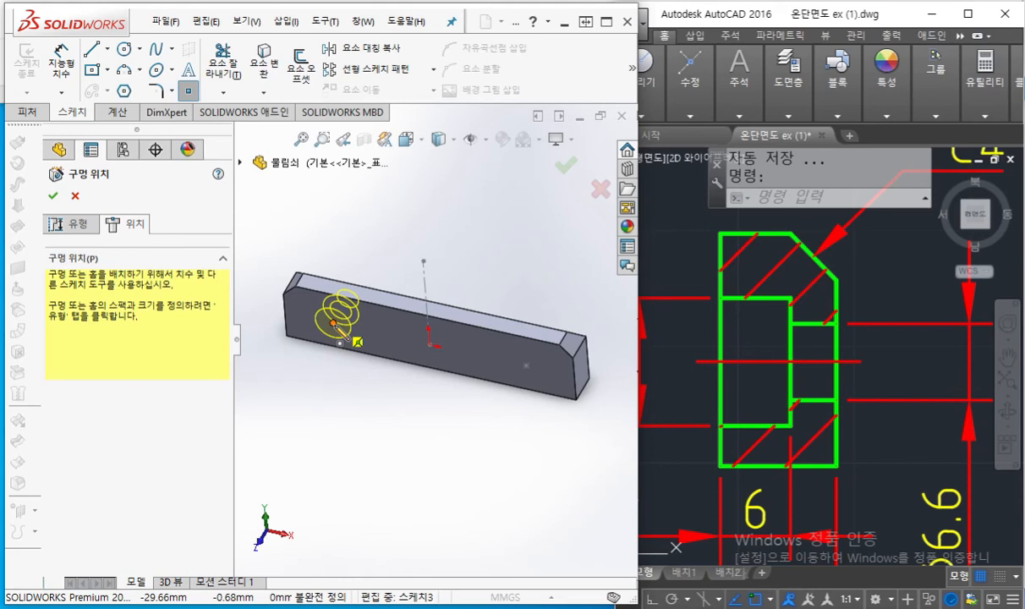
Change the model's display style to hidden lines removed.
left_click(440, 139)
left_click(439, 206)
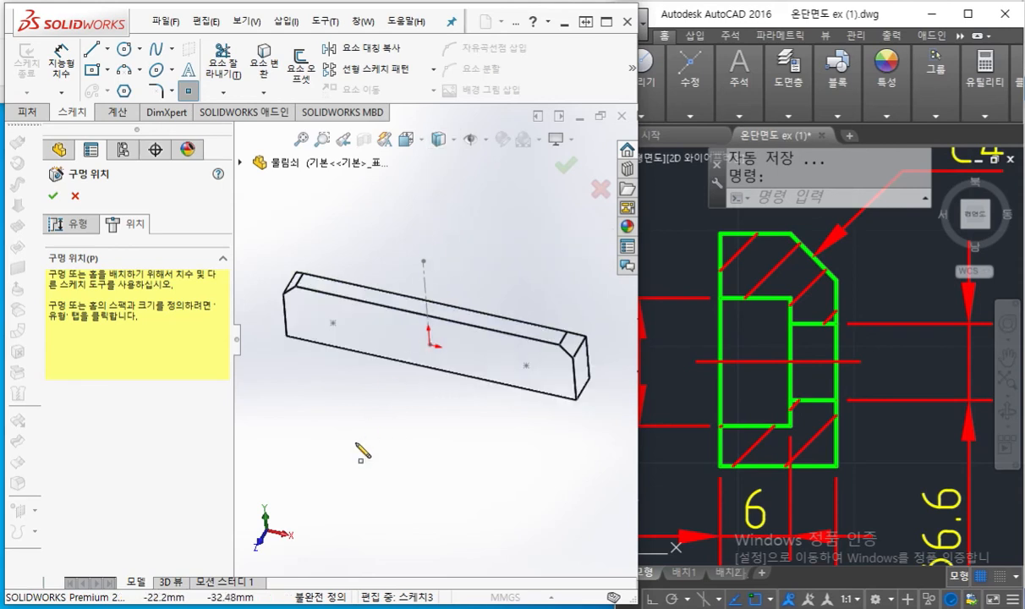
middle_click_drag(382, 451, 356, 300)
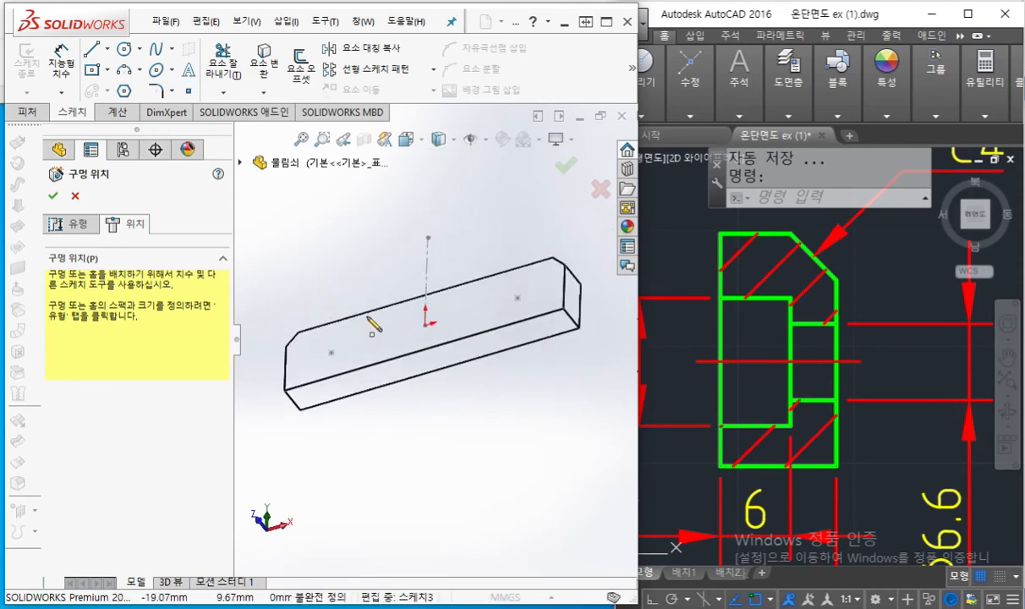
left_click(454, 141)
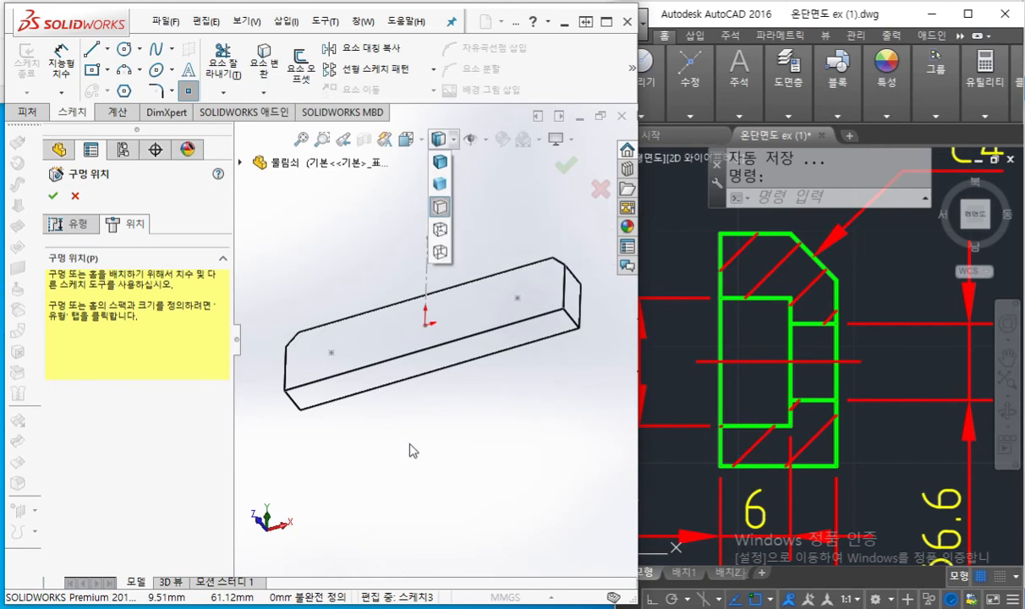
left_click(405, 411)
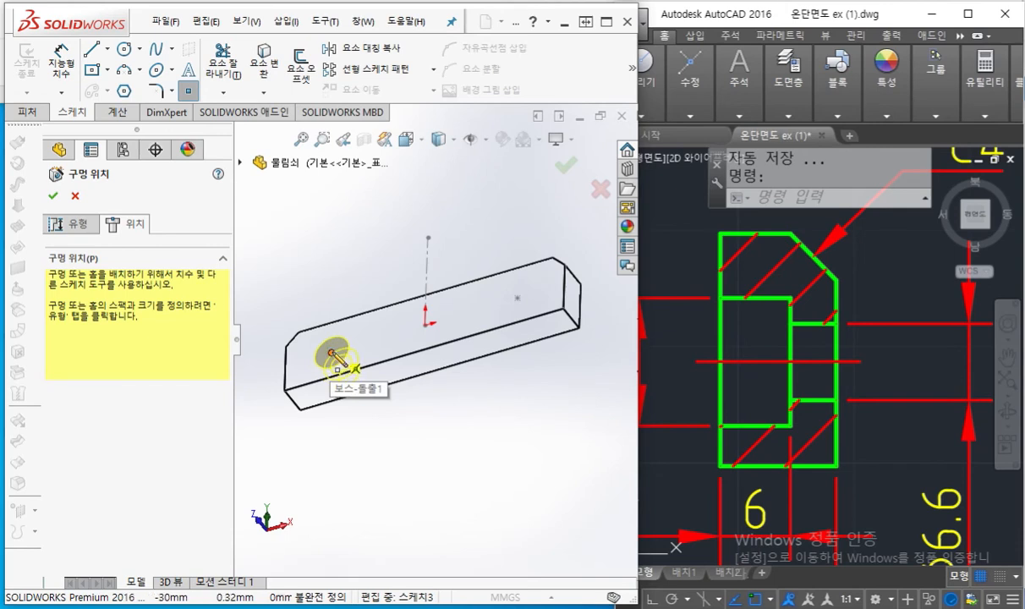
Place M6 counterbore holes on the three sketched centre points of the plate's front face.
left_click(330, 352)
left_click(424, 324)
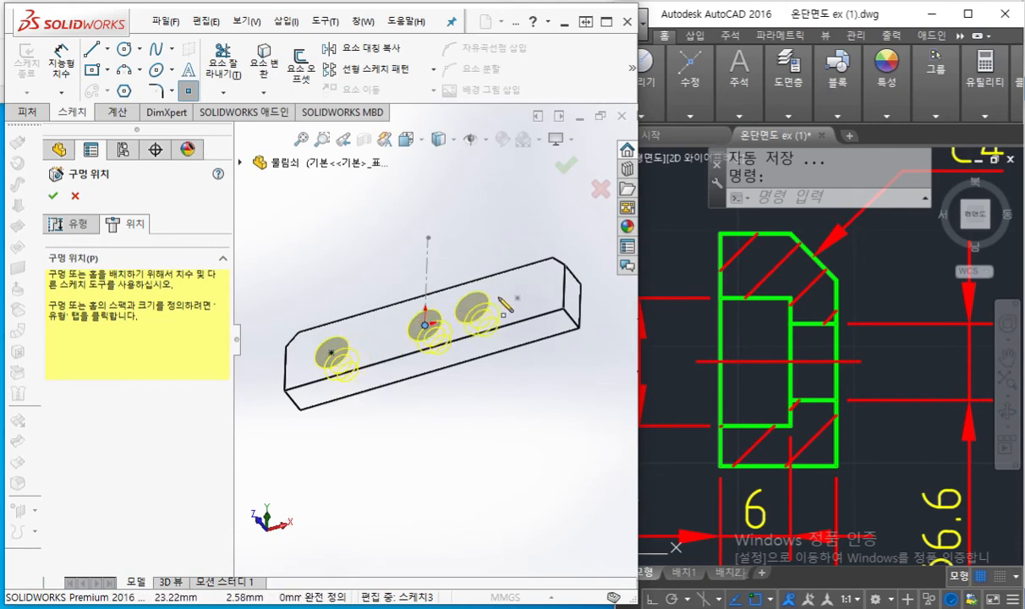
left_click(517, 297)
mouse_move(510, 437)
middle_mouse_down()
mouse_move(510, 361)
mouse_move(518, 439)
mouse_move(520, 426)
middle_mouse_up()
key("F9")
mouse_move(336, 362)
left_mouse_down()
mouse_move(339, 348)
mouse_move(334, 362)
left_mouse_up()
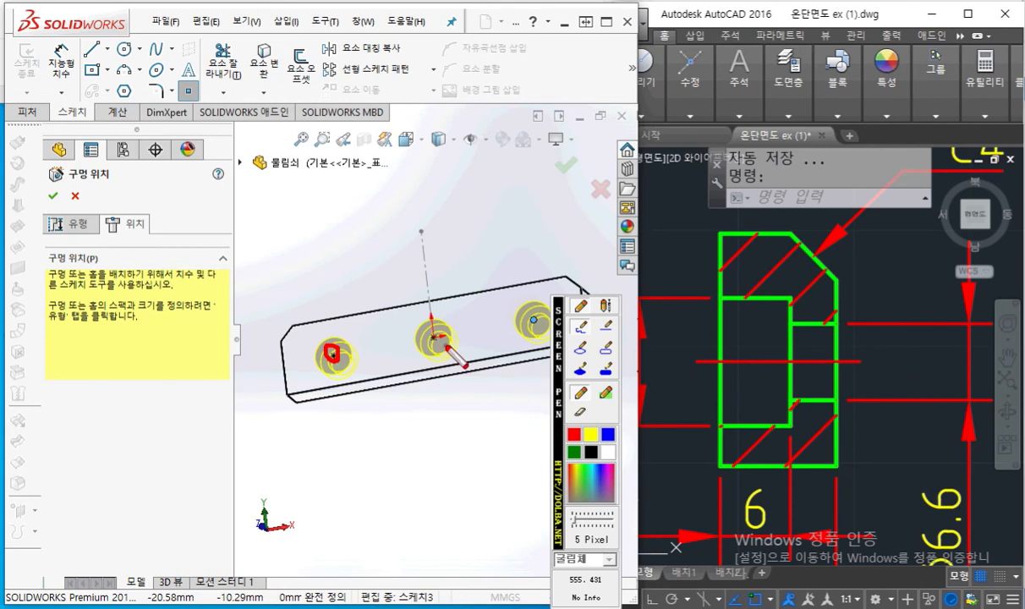
Accept the three M6 counterbore hole positions and finish the Hole Wizard feature.
left_click(464, 228)
key("F9")
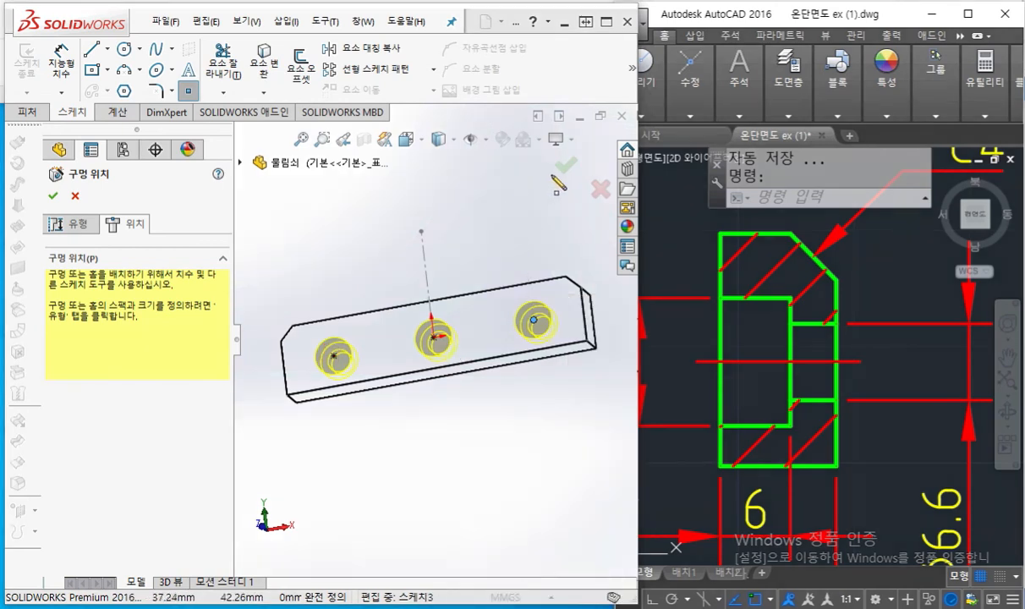
left_click(565, 165)
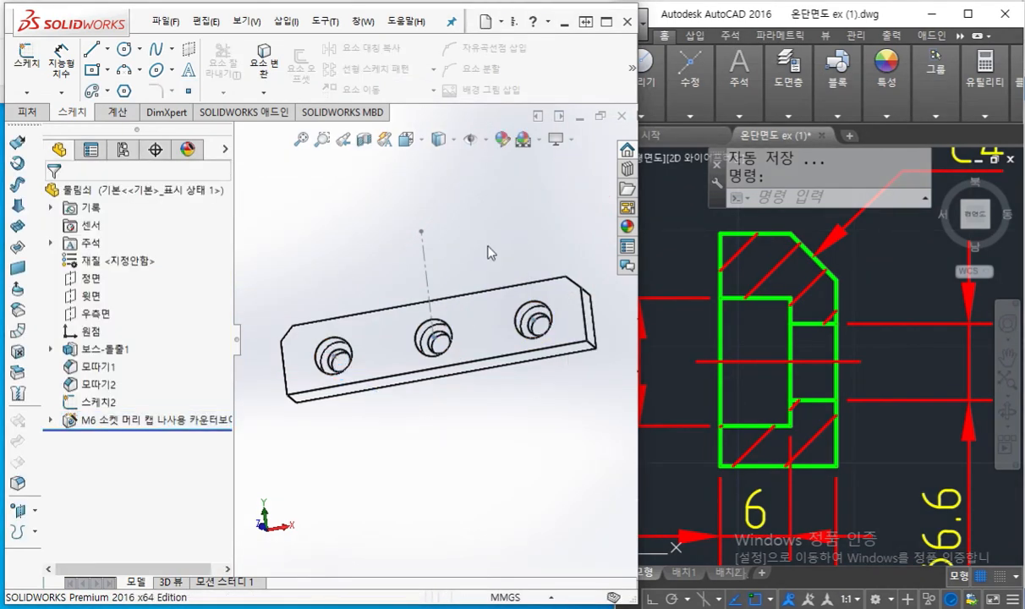
Change the model's display style to shaded with edges and view the plate from its counterbored front side.
left_click(438, 138)
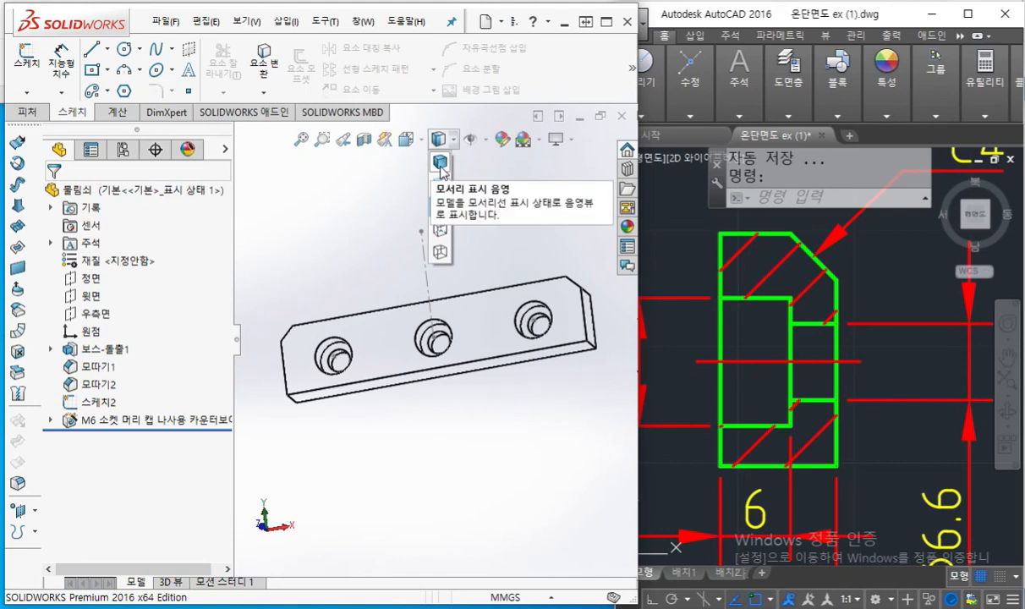
left_click(440, 166)
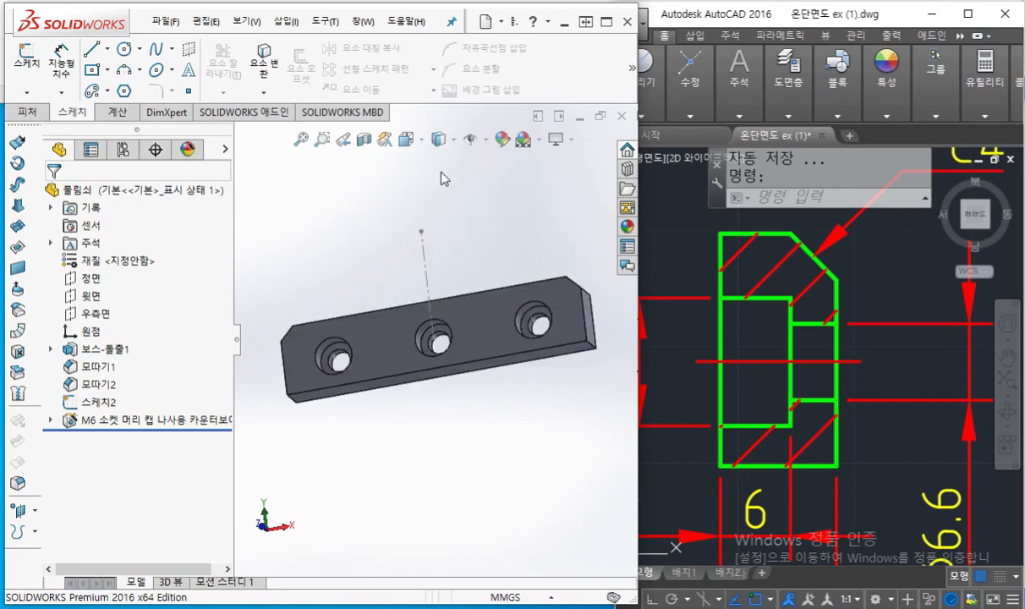
middle_click_drag(484, 229, 457, 280)
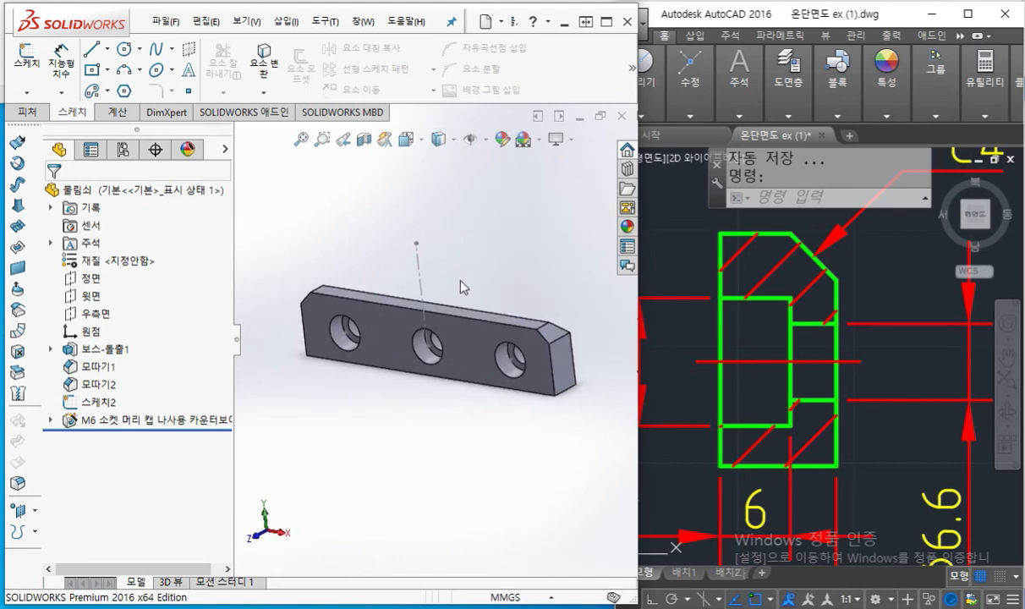
Hide the hole-centre sketch 스케치2 so its centreline and points no longer show on the plate.
left_click(102, 402)
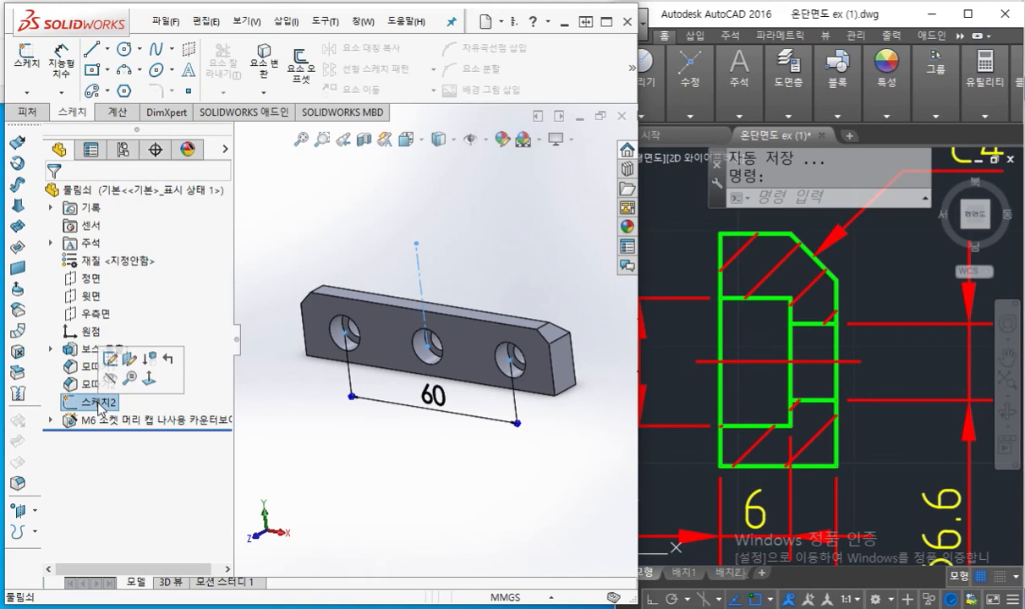
key("F2")
mouse_move(149, 407)
left_mouse_down()
mouse_move(72, 417)
mouse_move(66, 391)
mouse_move(157, 396)
mouse_move(147, 415)
left_mouse_up()
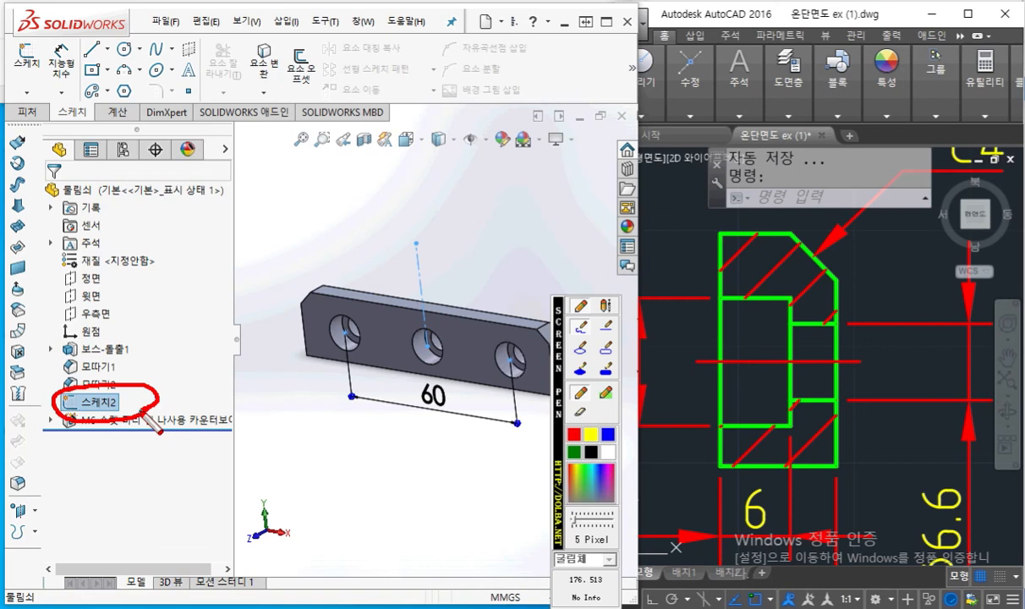
left_click_drag(420, 243, 433, 346)
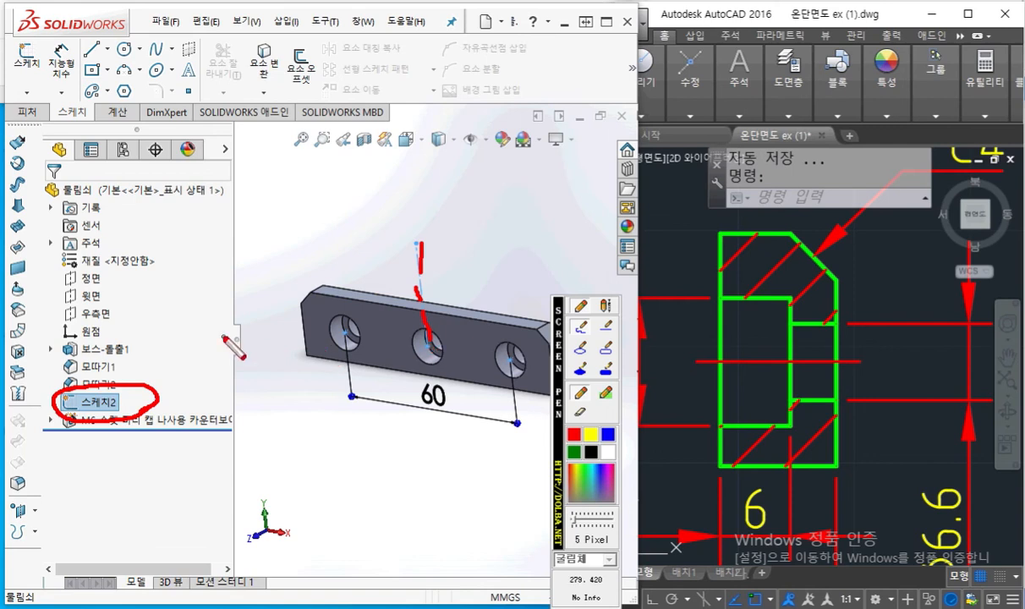
mouse_move(142, 393)
left_mouse_down()
mouse_move(175, 365)
mouse_move(144, 368)
mouse_move(178, 391)
left_mouse_up()
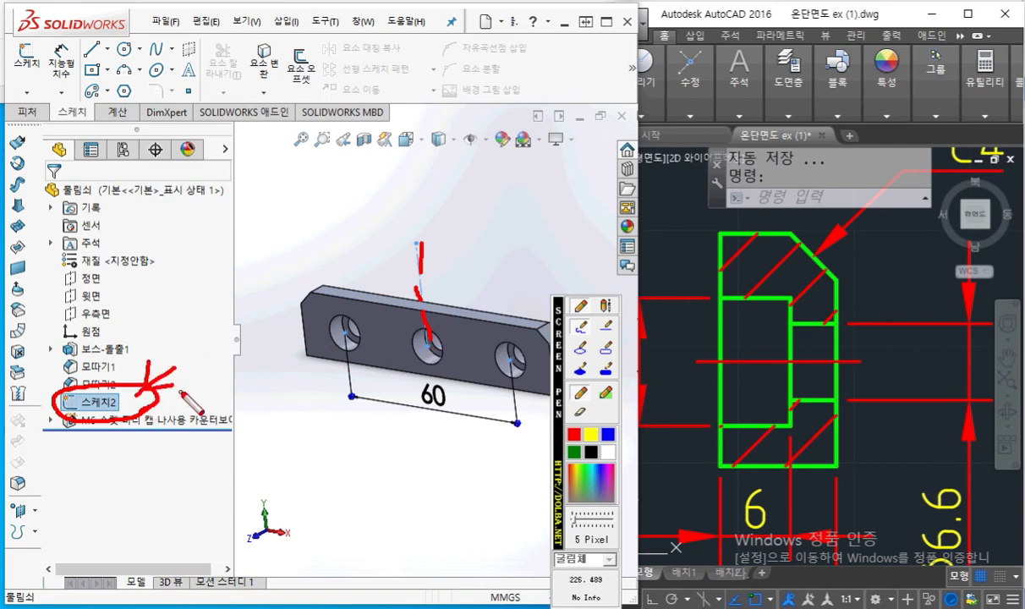
key("Escape")
right_click(103, 403)
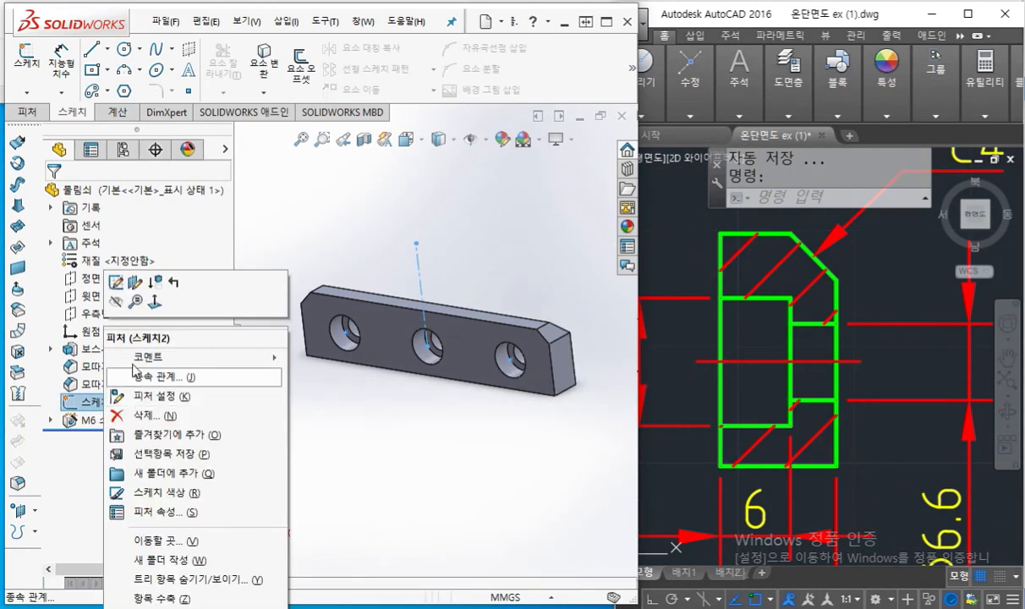
left_click(114, 302)
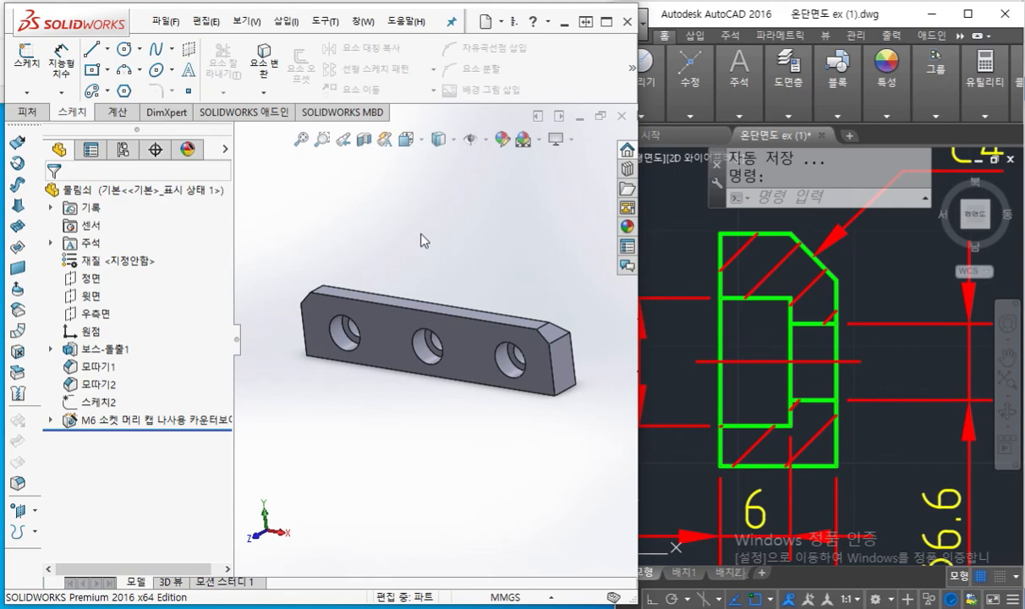
Start saving the part under another name, set the file name to 물림쇠.SLDPRT and copy that name.
key("ctrl+shift+s")
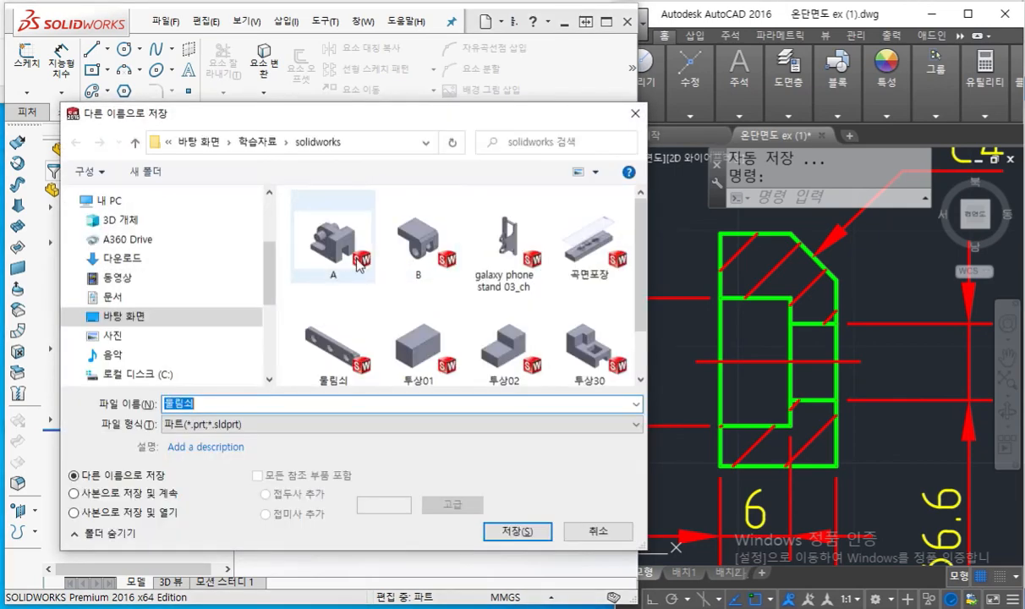
left_click(216, 406)
type("-")
key("BackSpace")
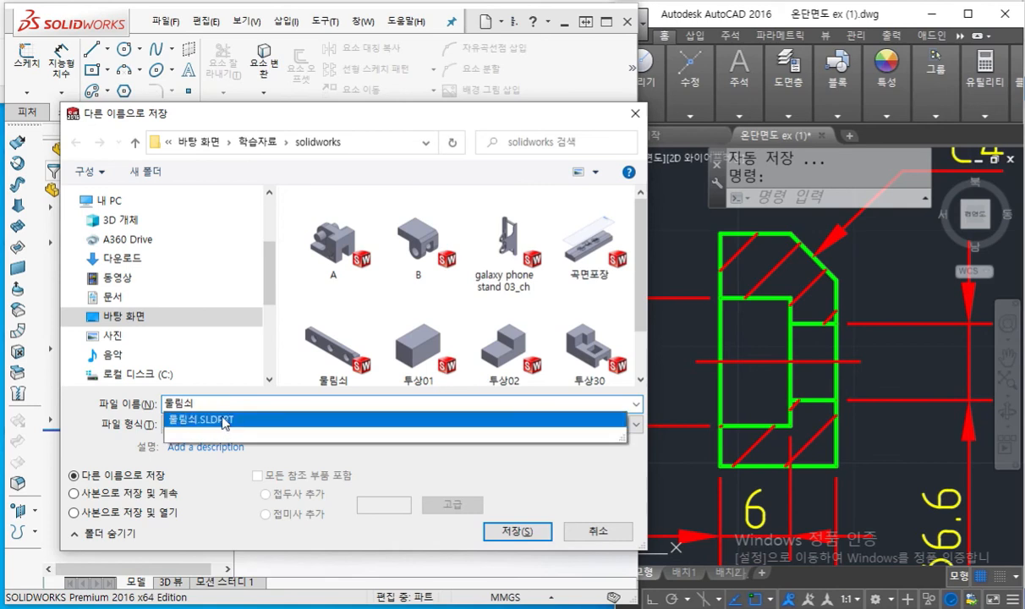
left_click(270, 419)
key("ctrl+c")
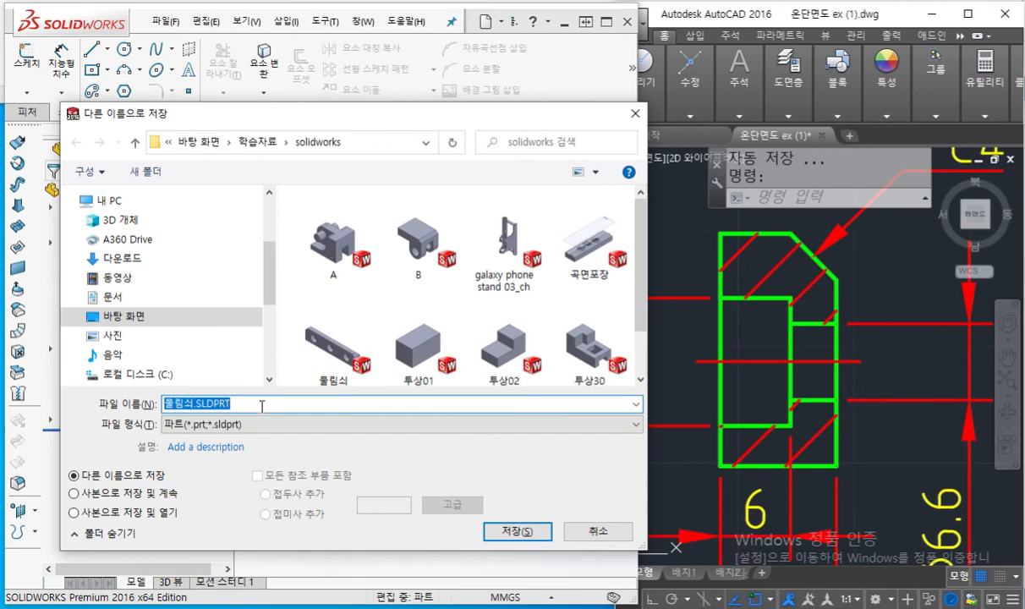
Switch to Notepad, replace its text with the copied file name and select the 물림쇠 part of it.
left_click(523, 607)
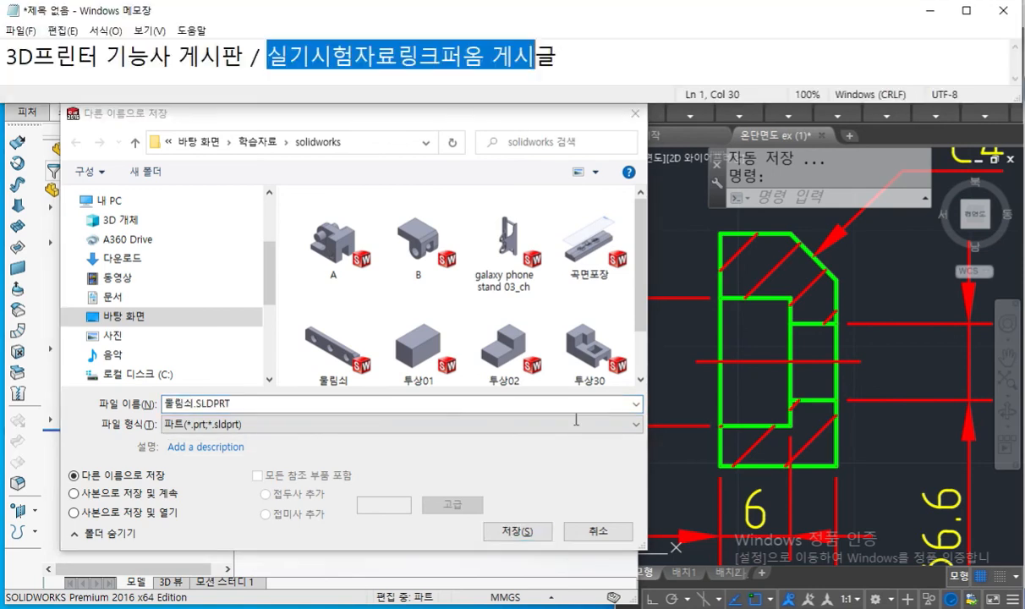
left_click(601, 62)
key("ctrl+a")
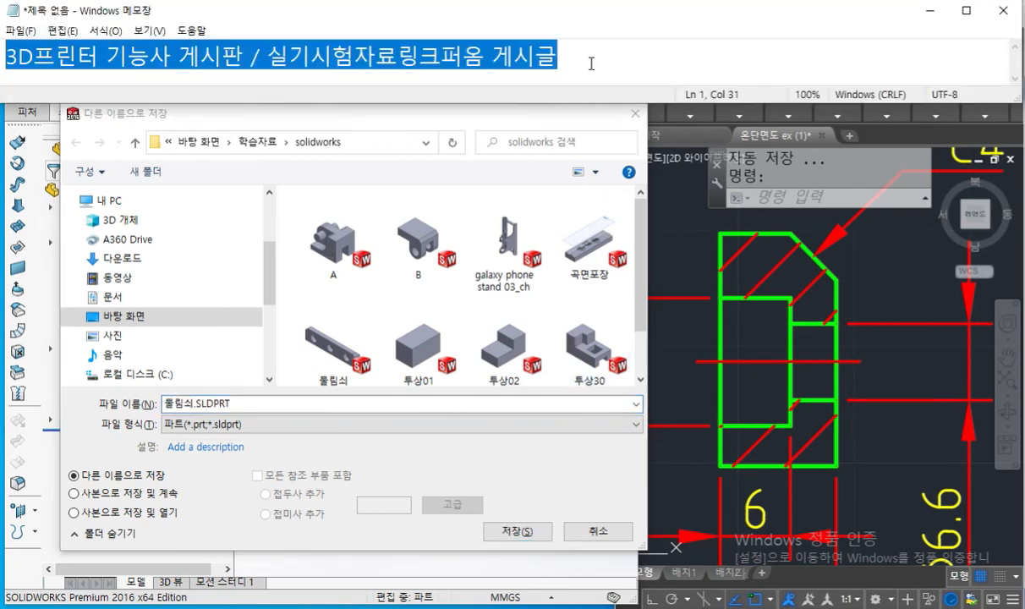
key("ctrl+v")
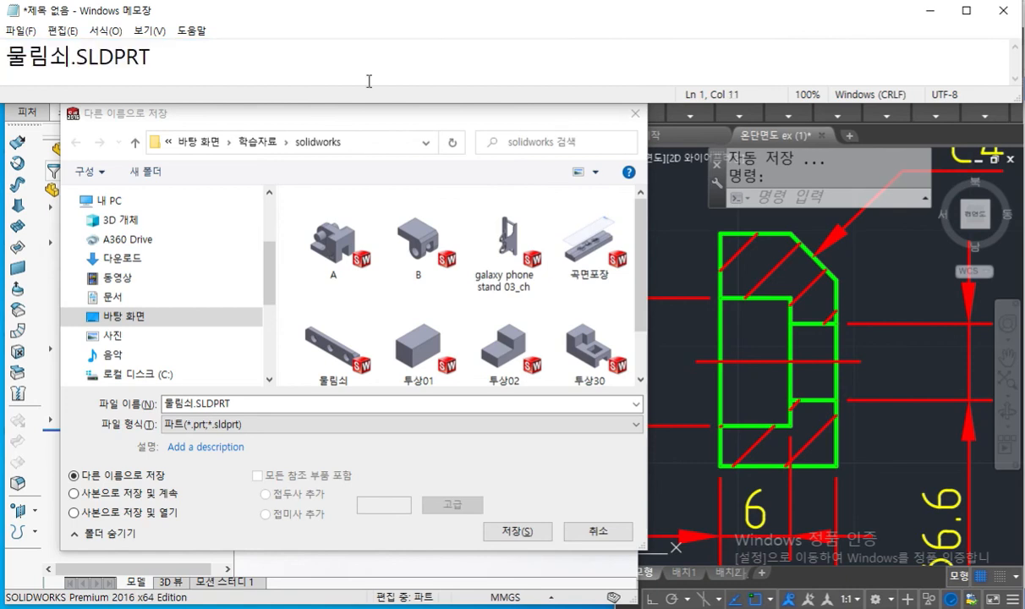
left_click_drag(151, 58, 3, 57)
left_click_drag(71, 58, 4, 59)
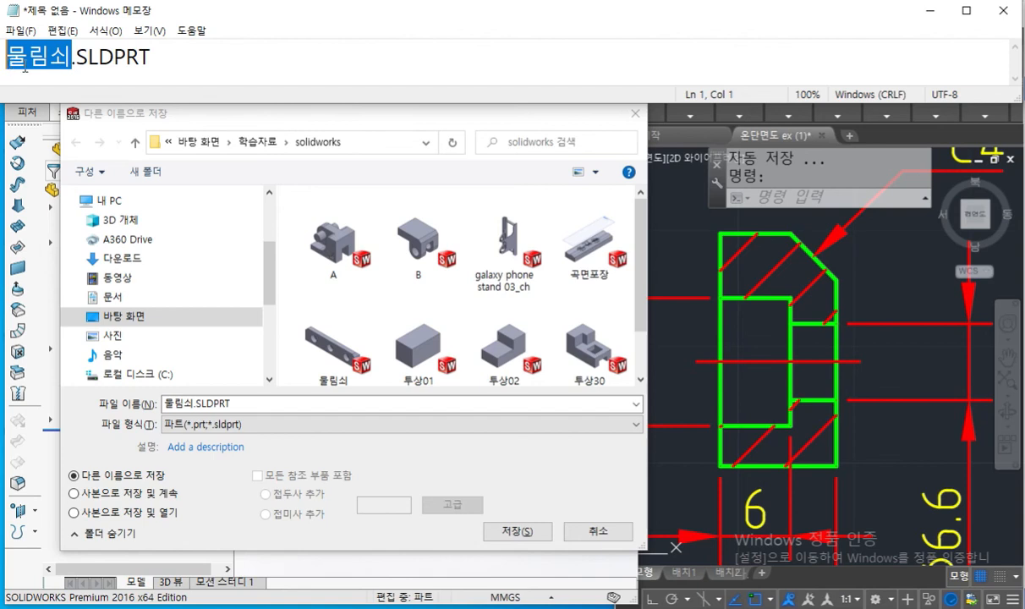
Examine the vise files in the 05바이스 folder in File Explorer with enlarged thumbnails, including the 05바이스 assembly.
left_click_drag(1024, 52, 579, 68)
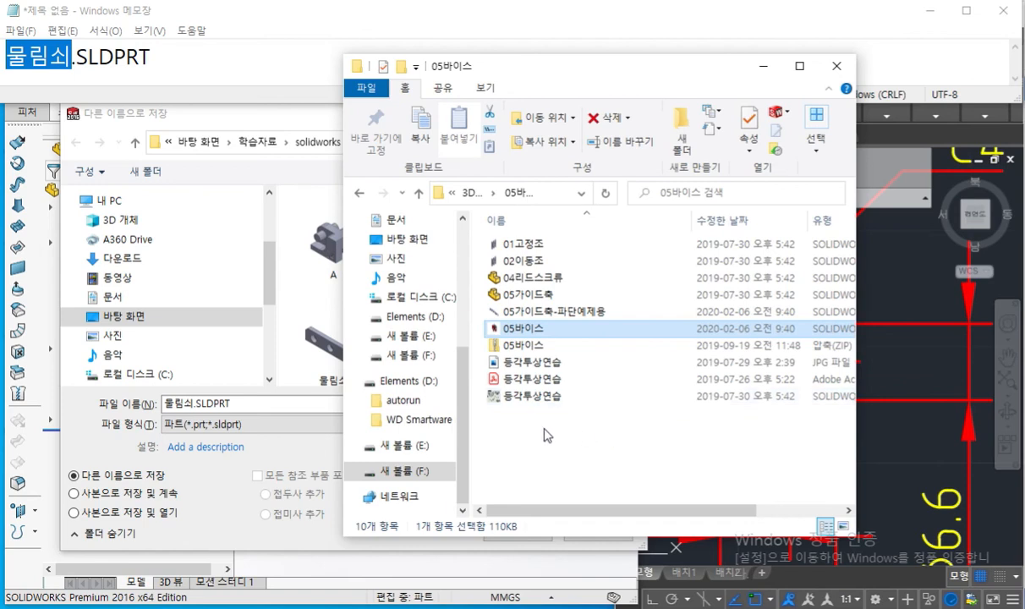
scroll(559, 385, "up", 2, "ctrl")
scroll(601, 378, "up", 3, "ctrl")
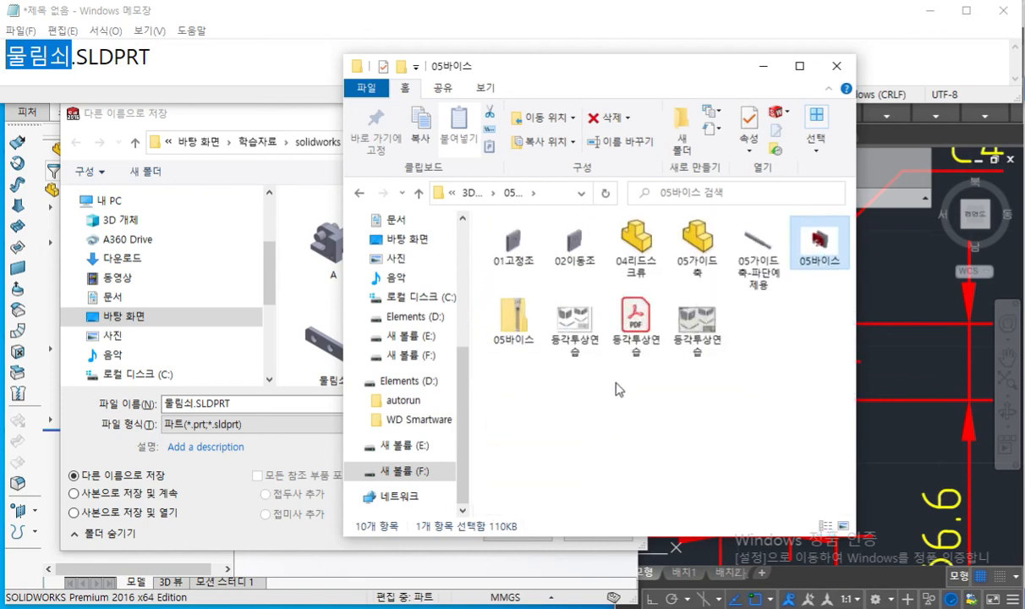
scroll(653, 401, "up", 2, "ctrl")
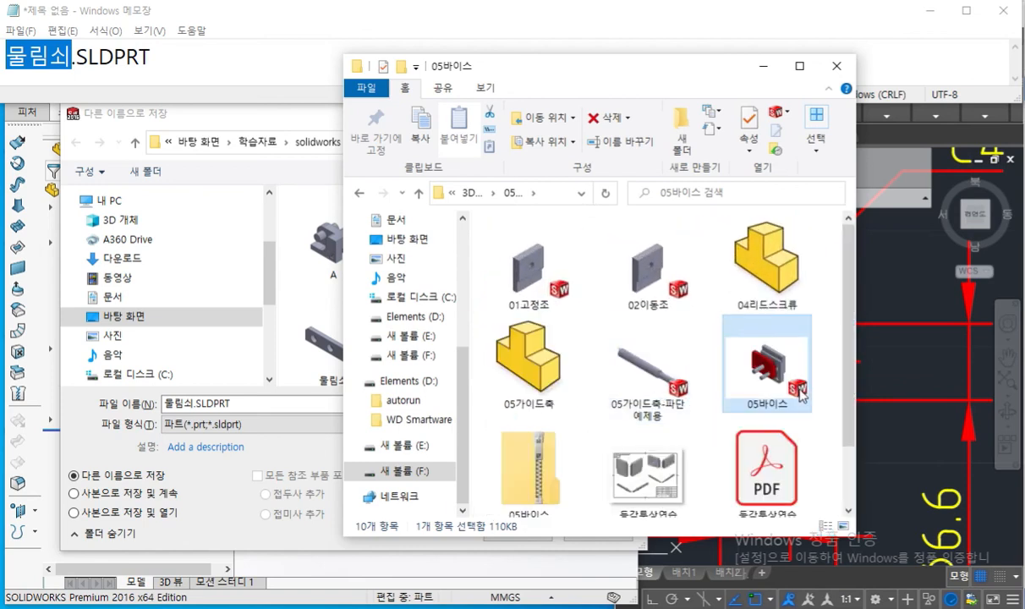
key("F9")
mouse_move(832, 407)
left_mouse_down()
mouse_move(708, 409)
mouse_move(825, 372)
mouse_move(795, 413)
left_mouse_up()
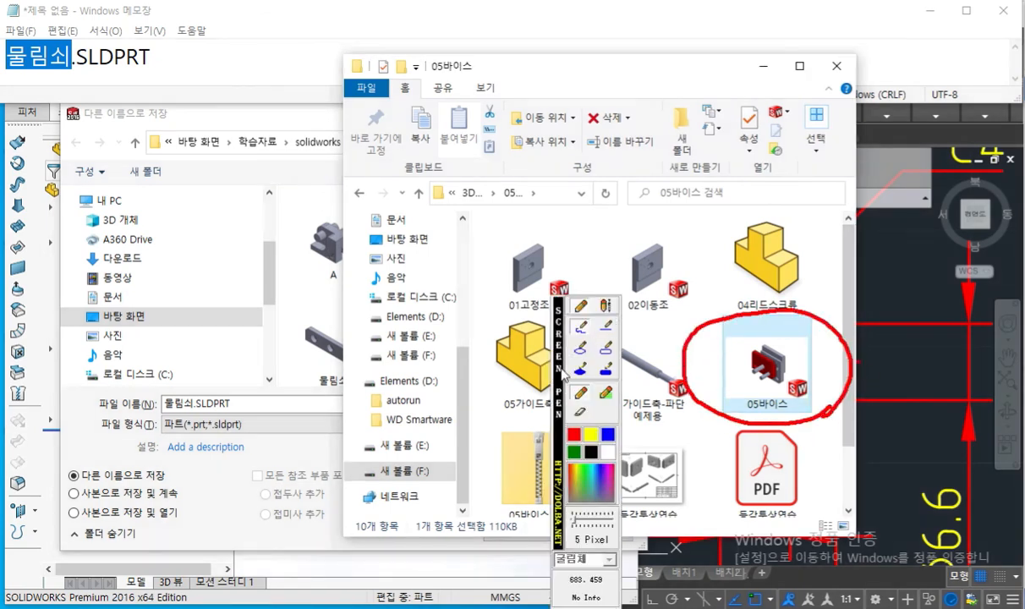
left_click_drag(559, 375, 970, 359)
mouse_move(514, 176)
left_mouse_down()
mouse_move(549, 213)
mouse_move(524, 179)
mouse_move(562, 208)
left_mouse_up()
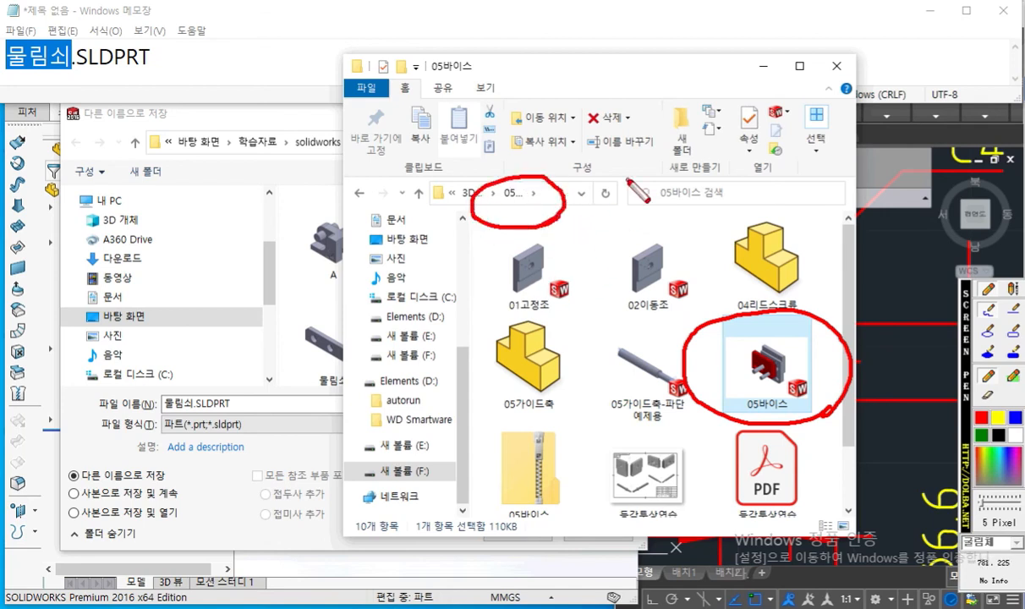
key("Escape")
left_click_drag(548, 74, 1024, 43)
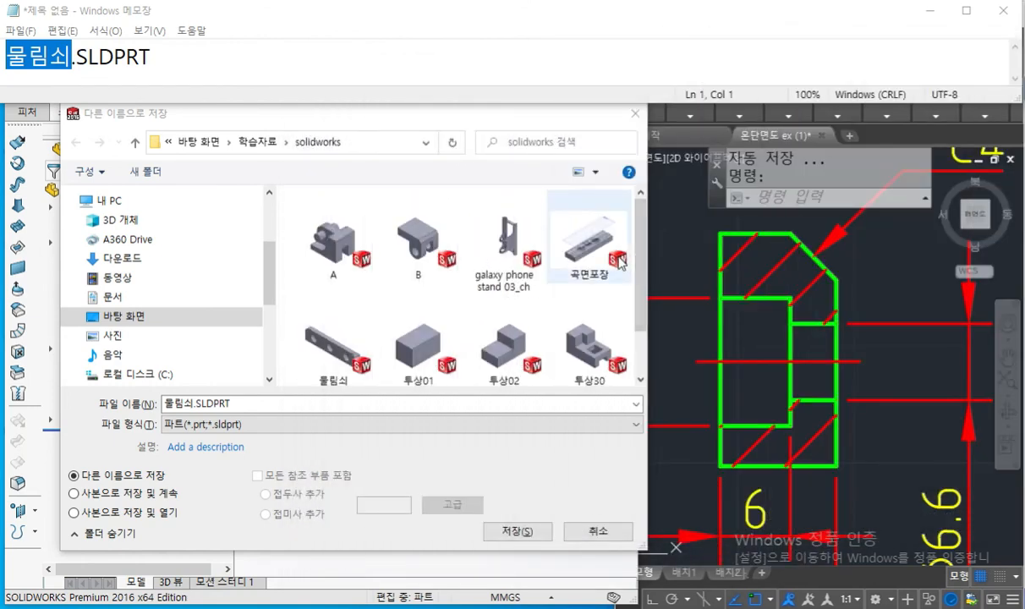
key("F12")
mouse_move(363, 153)
left_mouse_down()
mouse_move(312, 168)
mouse_move(357, 152)
mouse_move(346, 168)
left_mouse_up()
mouse_move(78, 71)
left_mouse_down()
mouse_move(33, 97)
mouse_move(44, 34)
mouse_move(71, 75)
left_mouse_up()
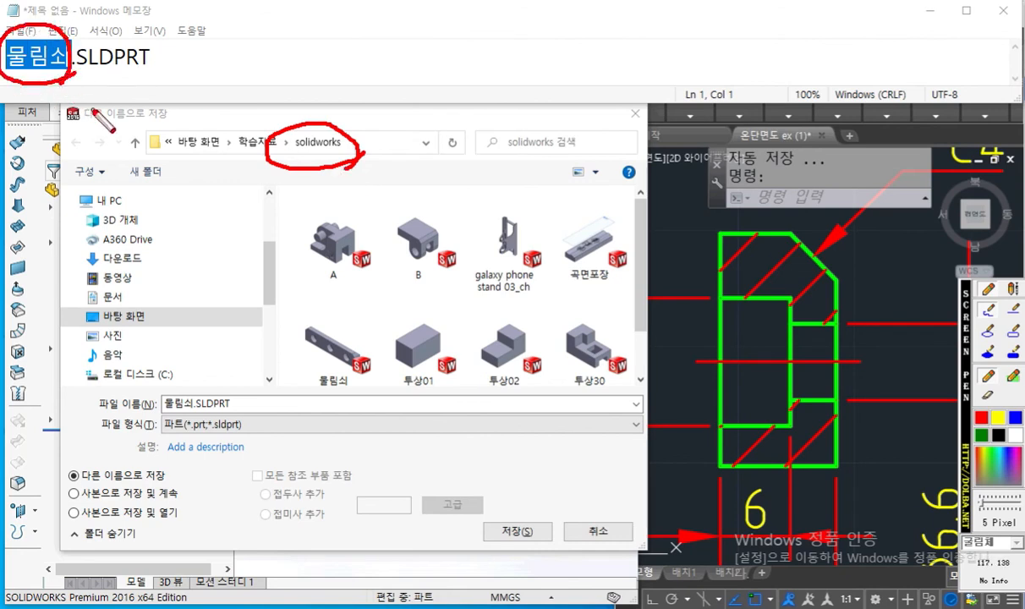
key("F12")
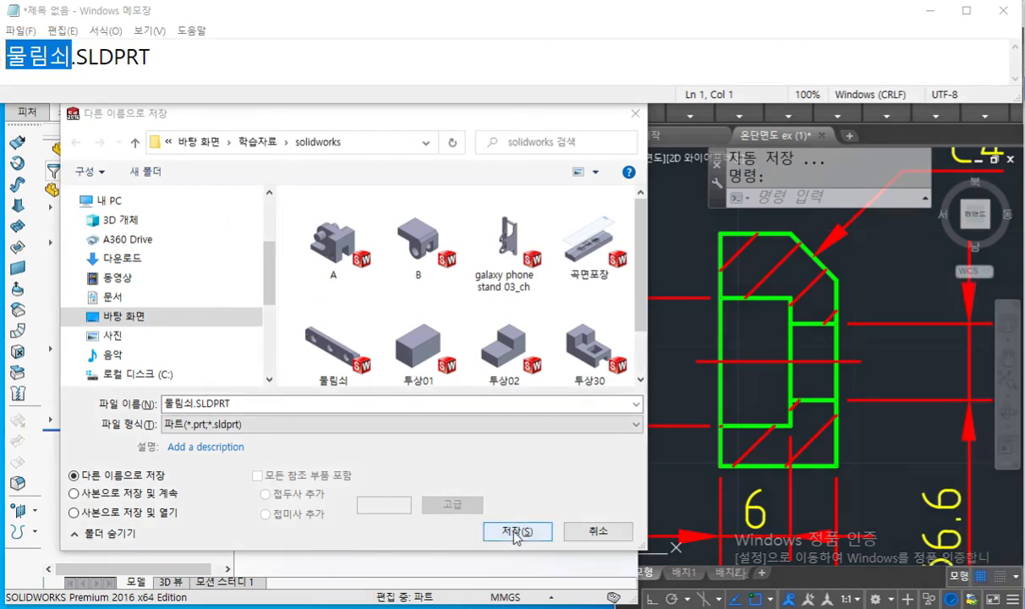